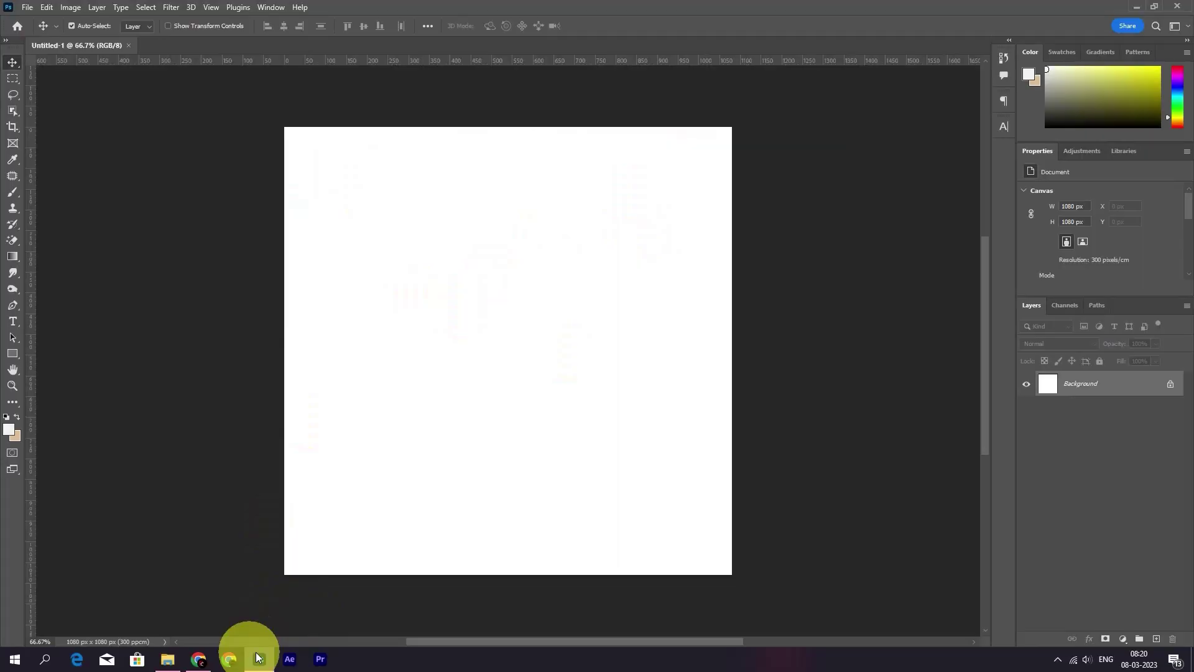
Place the orchard-and-table background image onto the canvas and commit it
left_click(167, 659)
mouse_move(403, 99)
left_mouse_down()
mouse_move(381, 468)
mouse_move(430, 405)
left_mouse_up()
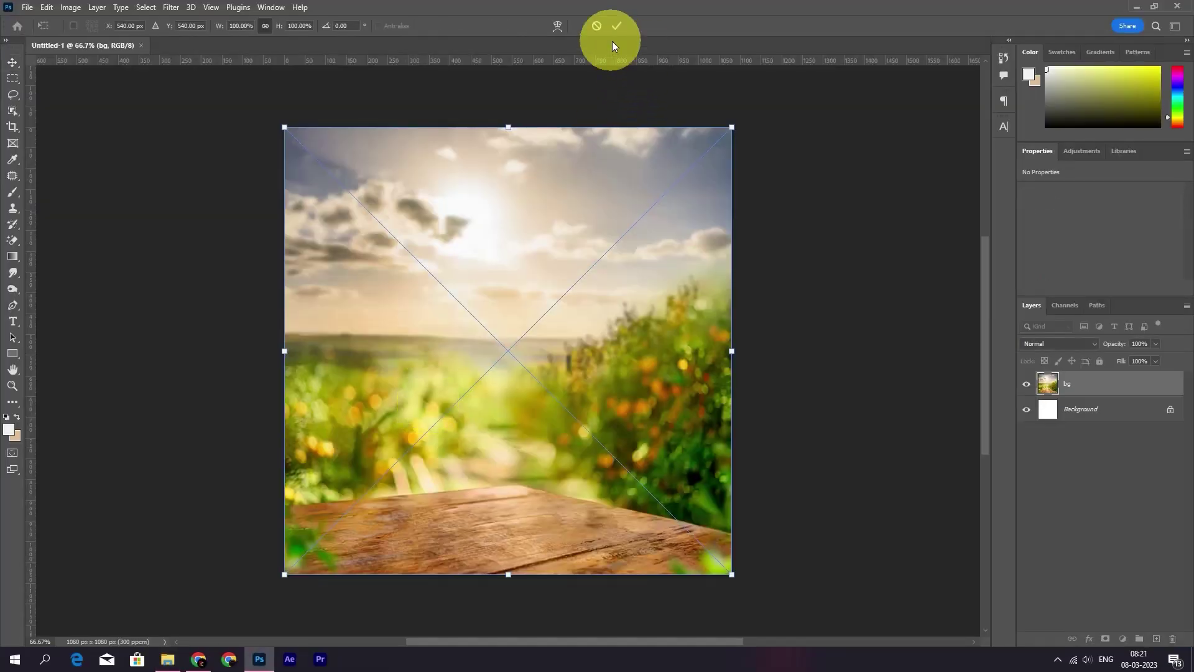
left_click(617, 24)
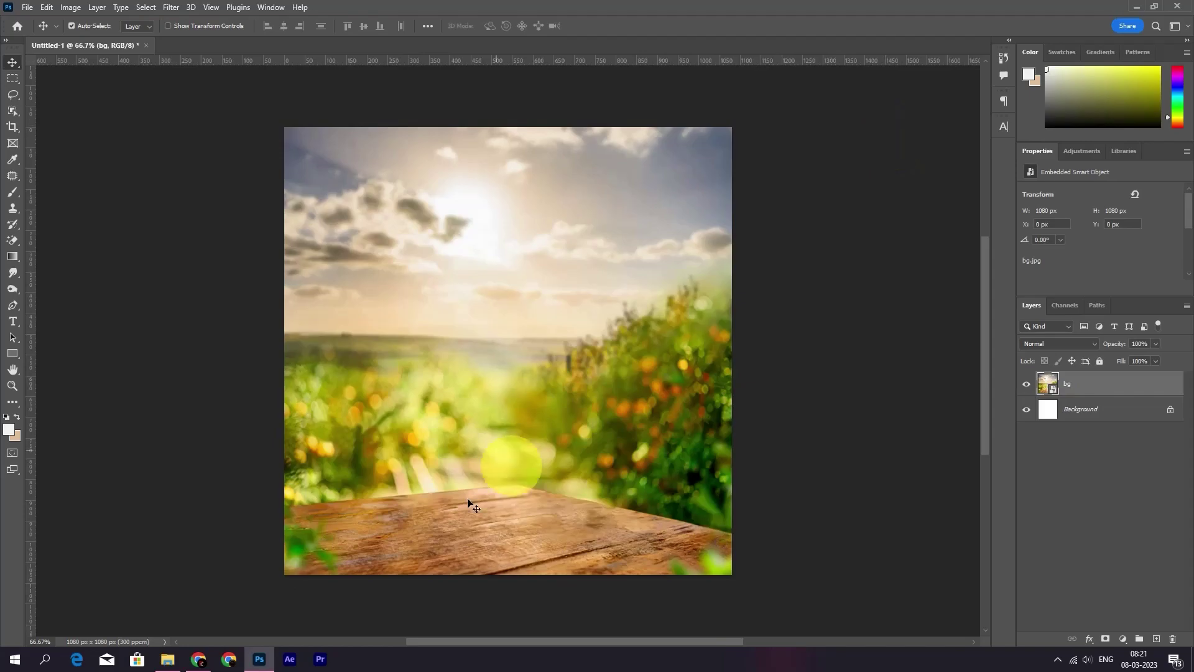
Add the birds image, scaled small and positioned in the sky near the sun
left_click(172, 665)
left_click_drag(346, 85, 510, 360)
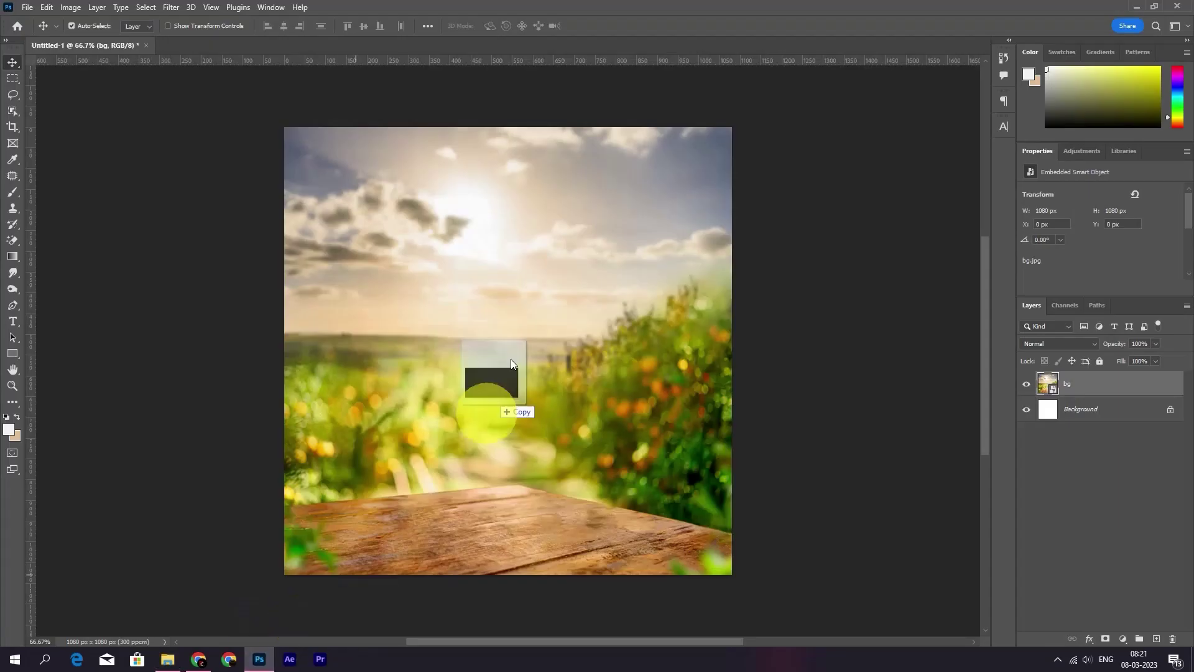
left_click_drag(505, 267, 550, 275)
left_click_drag(732, 378, 523, 330)
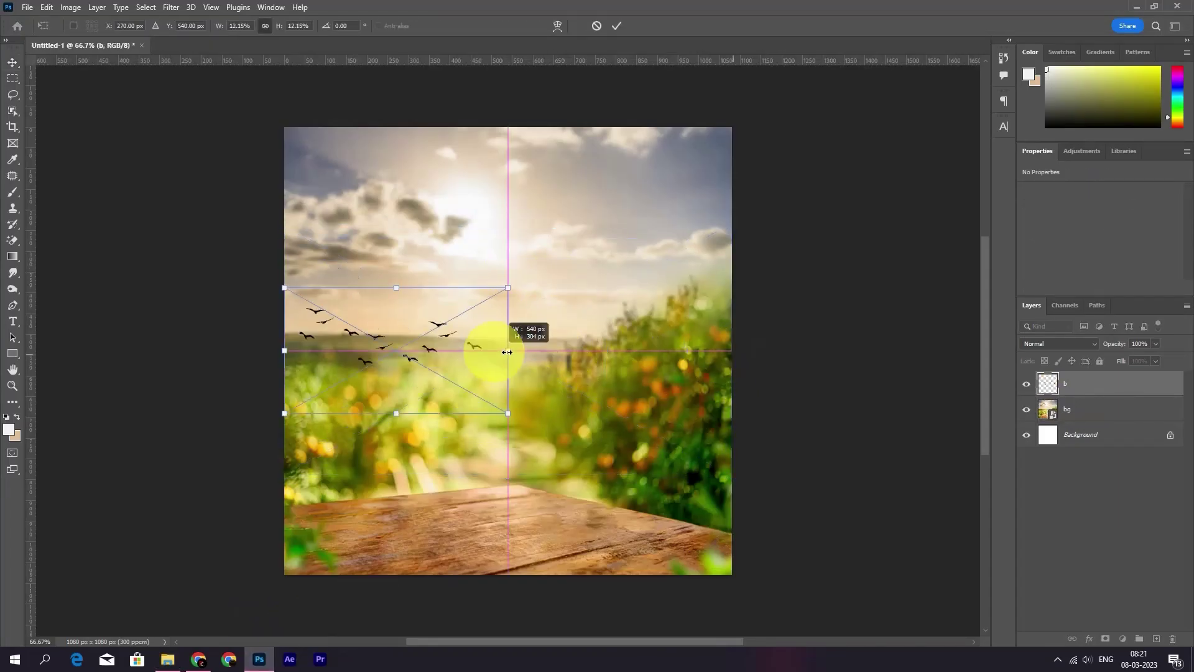
mouse_move(435, 323)
left_mouse_down()
mouse_move(400, 237)
mouse_move(517, 211)
left_mouse_up()
left_click_drag(568, 256, 553, 248)
left_click_drag(535, 225, 544, 222)
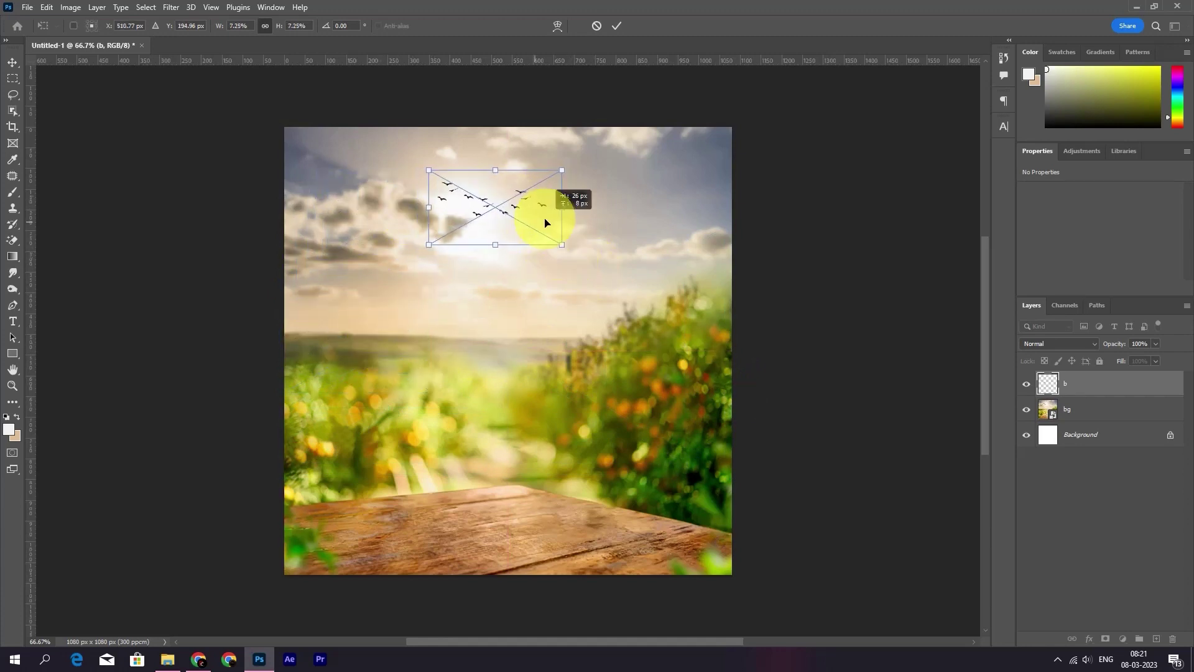
left_click(617, 25)
Lower the birds layer's opacity to 41% so the flock is faint
left_click_drag(1127, 343, 1111, 344)
left_click_drag(533, 200, 497, 246)
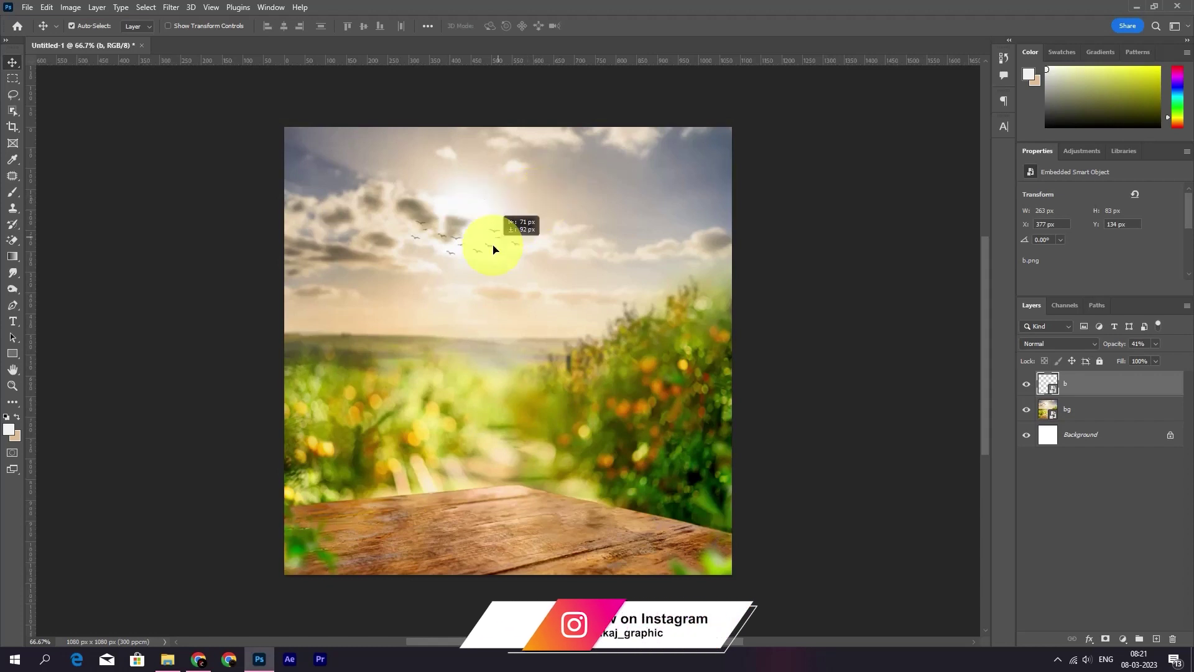
left_click(1088, 408)
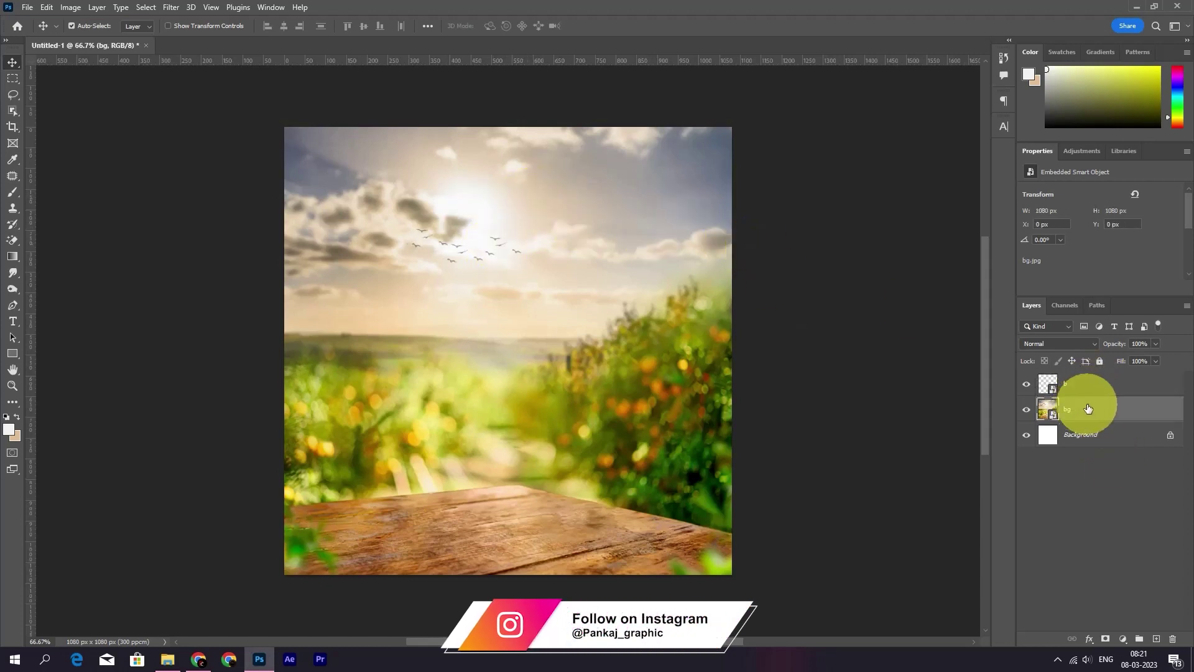
left_click(1080, 386)
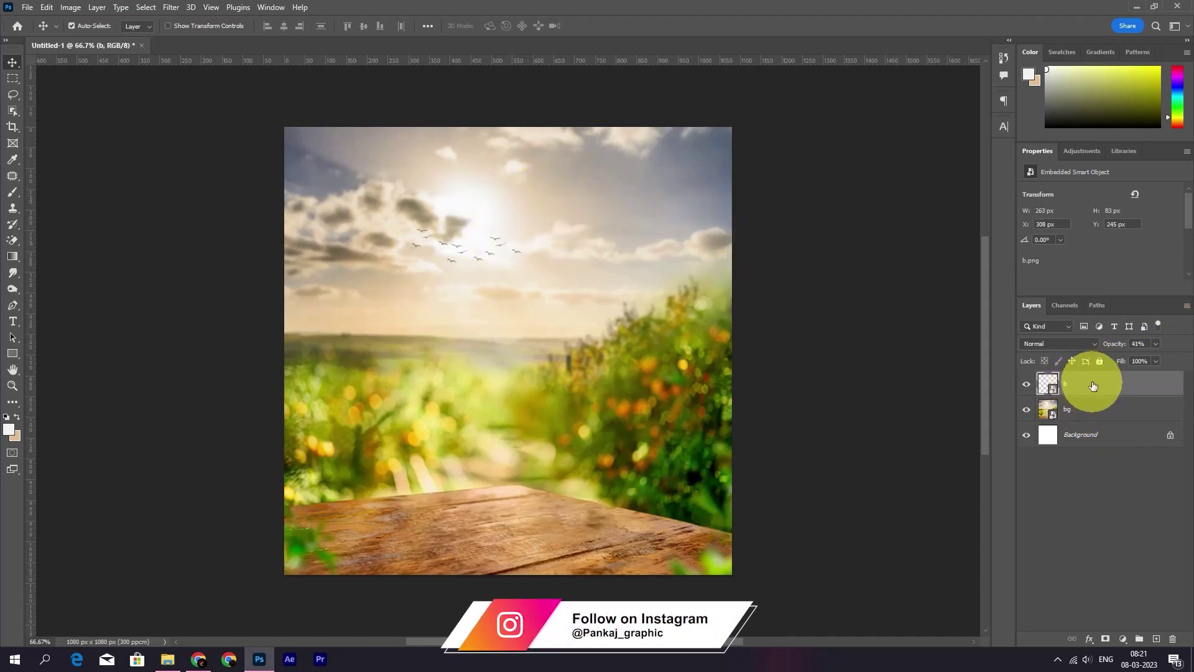
Place the orange basket image, scaled down and centred on the wooden table
left_click(168, 658)
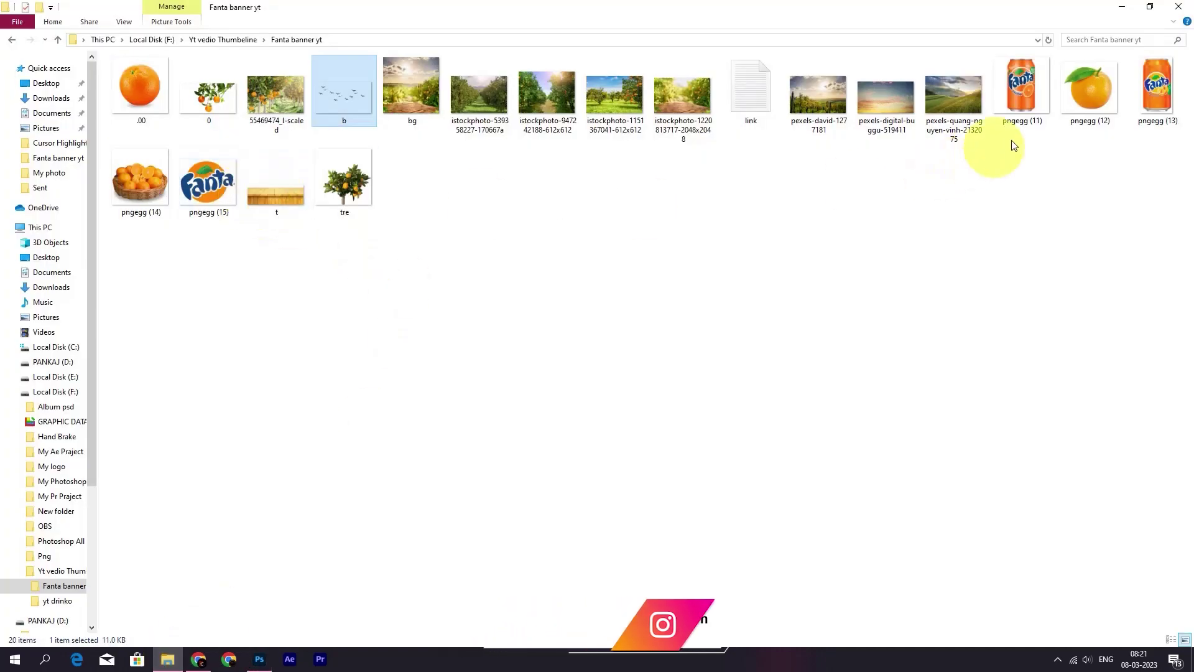
mouse_move(141, 181)
left_mouse_down()
mouse_move(267, 659)
mouse_move(514, 466)
left_mouse_up()
left_click_drag(730, 127, 516, 342)
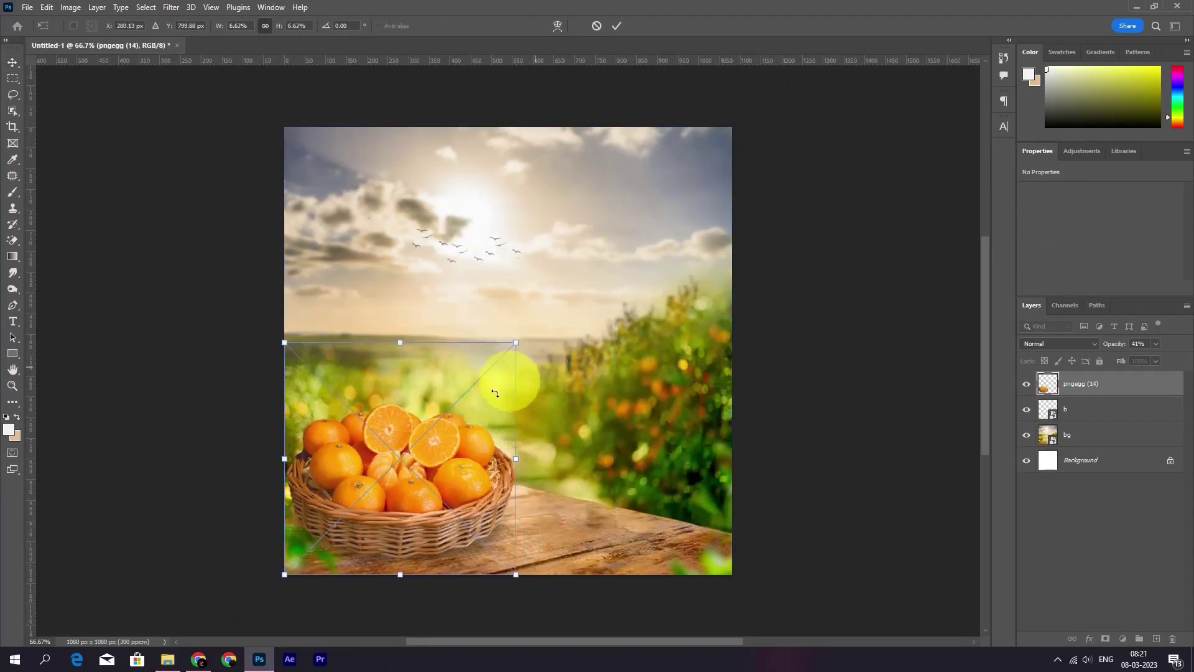
left_click_drag(441, 437, 547, 439)
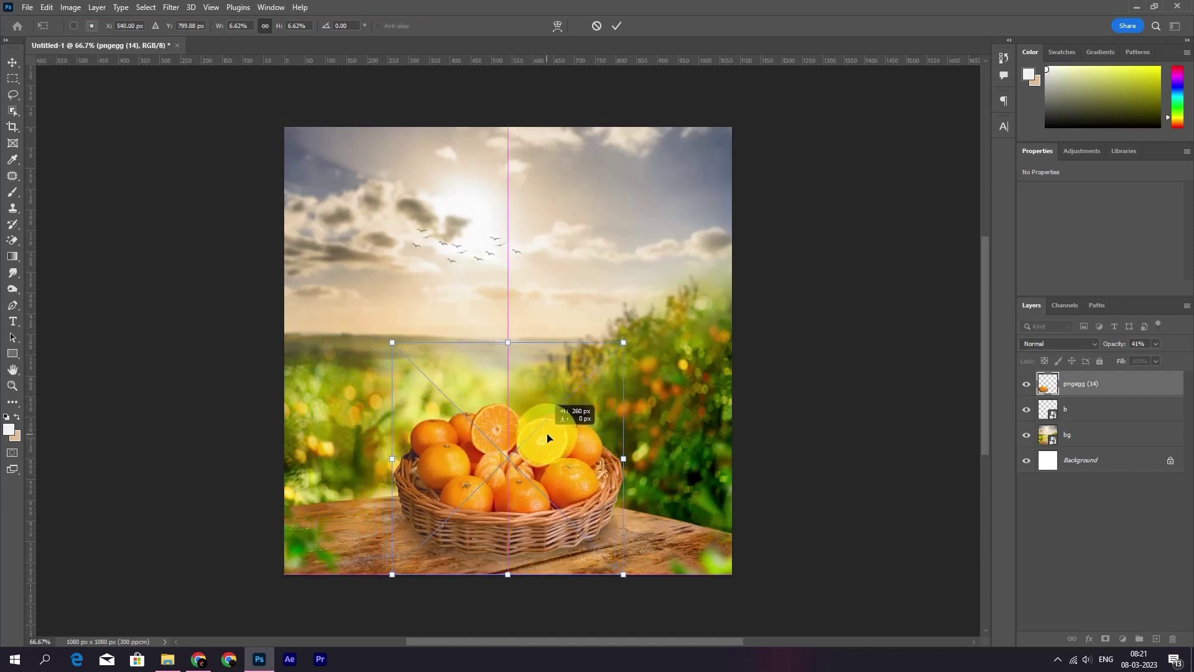
Flip the basket horizontally and confirm its placement
right_click(606, 405)
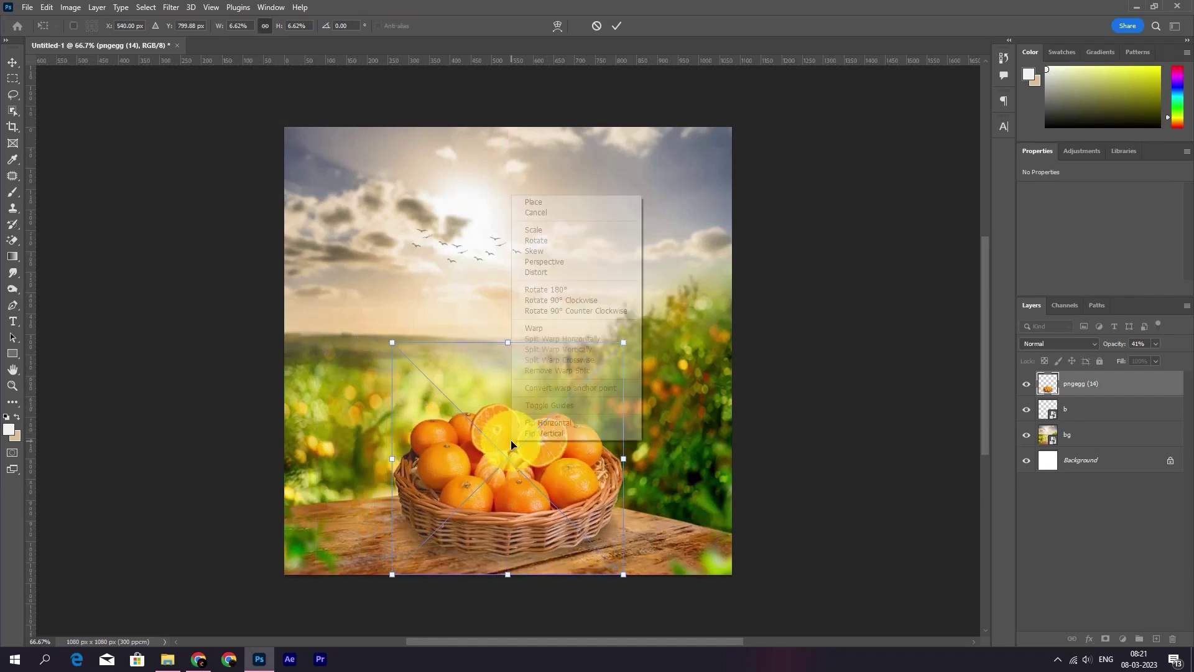
left_click(572, 420)
left_click_drag(533, 428, 540, 434)
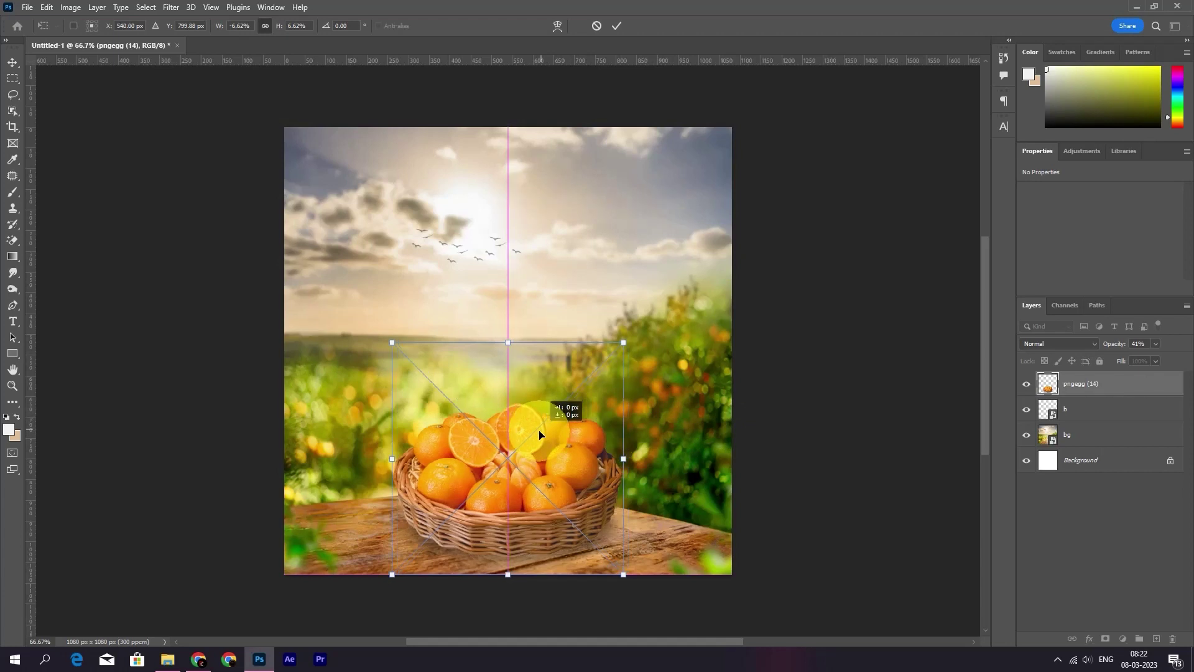
left_click(616, 26)
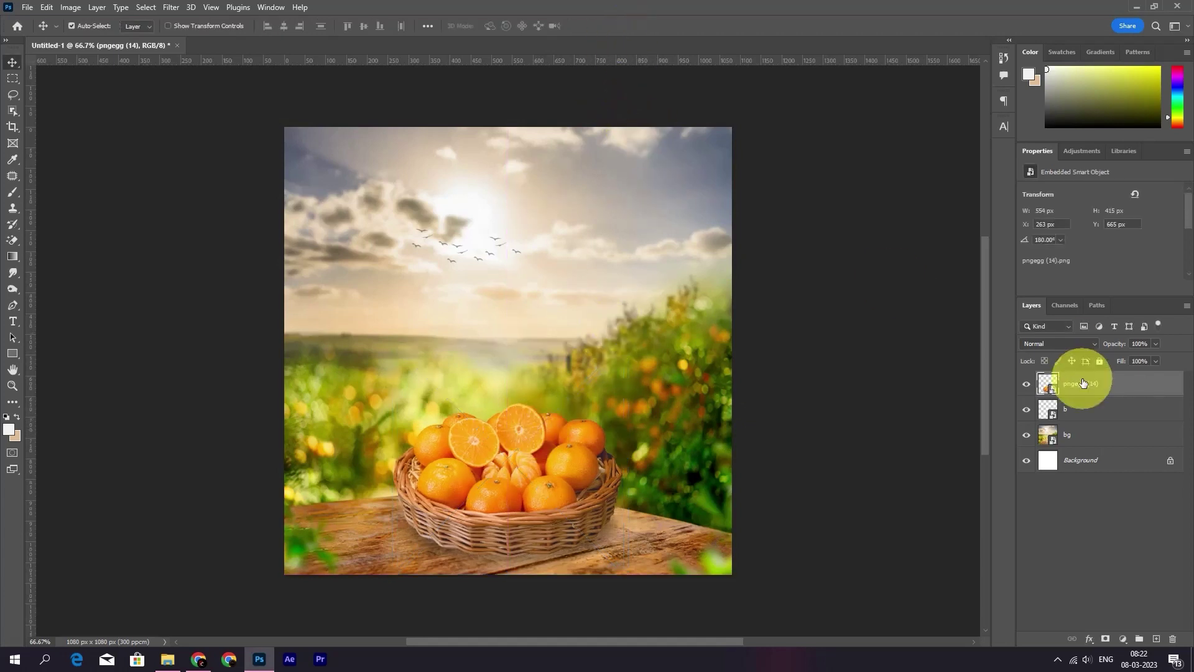
left_click(168, 658)
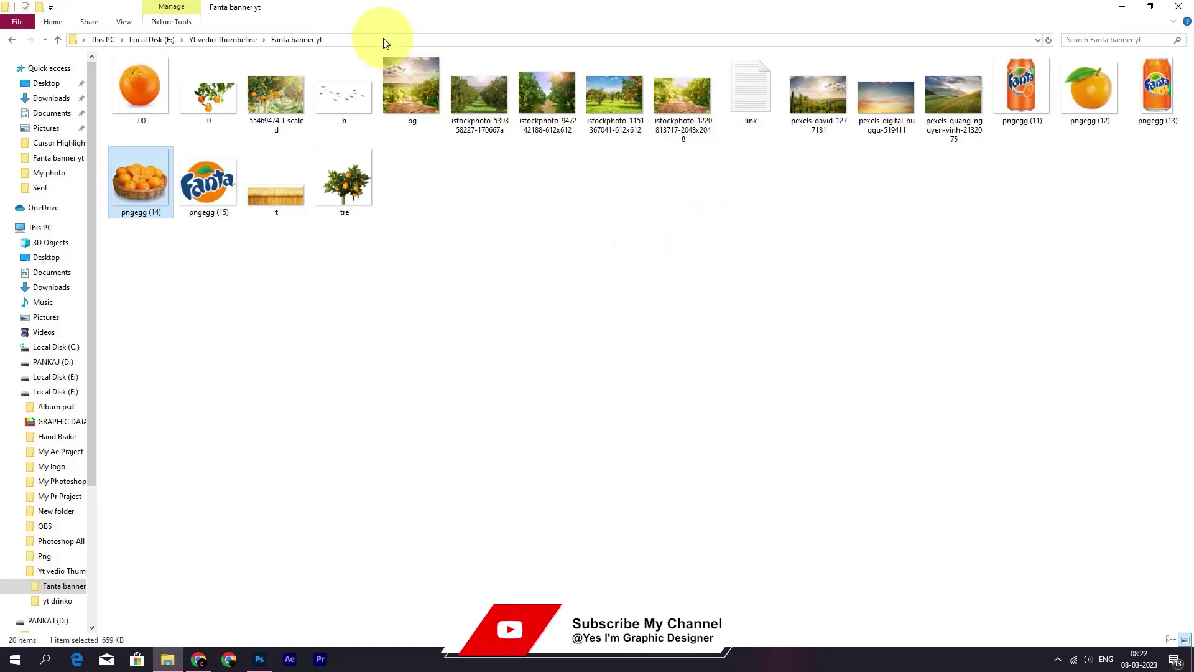
Place the Fanta can image, scaled down and standing upright in the middle of the basket
mouse_move(1157, 87)
left_mouse_down()
mouse_move(620, 348)
mouse_move(532, 453)
left_mouse_up()
left_click_drag(508, 574, 508, 305)
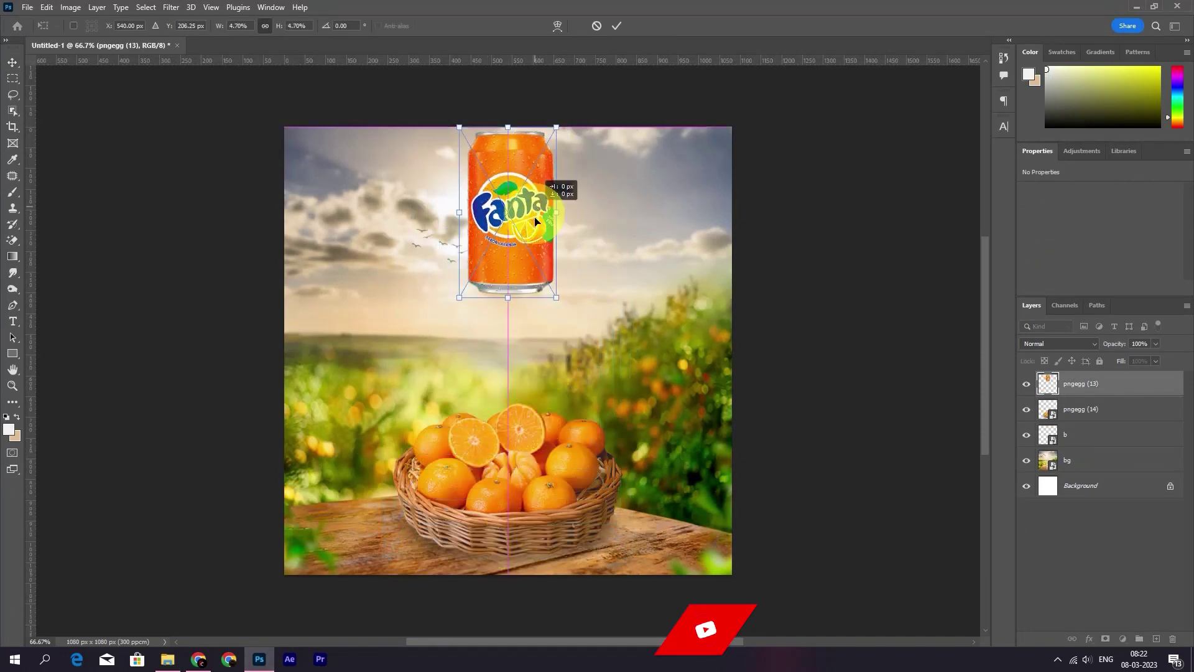
left_click_drag(535, 210, 534, 392)
left_click_drag(555, 306, 551, 316)
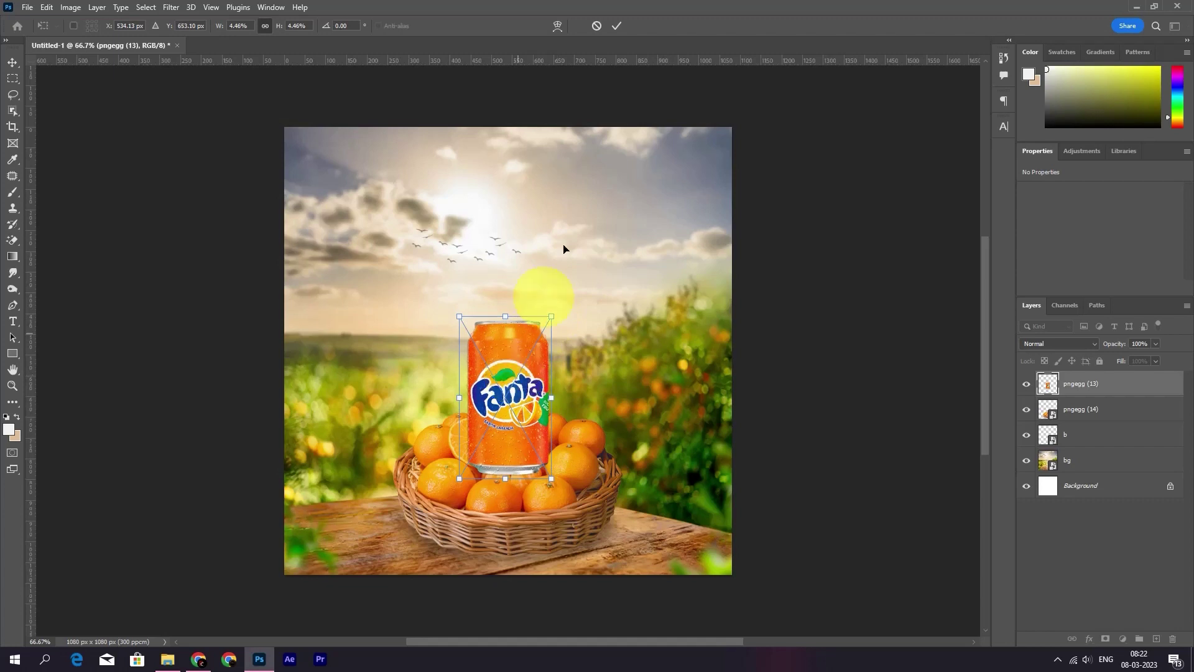
left_click_drag(518, 368, 515, 361)
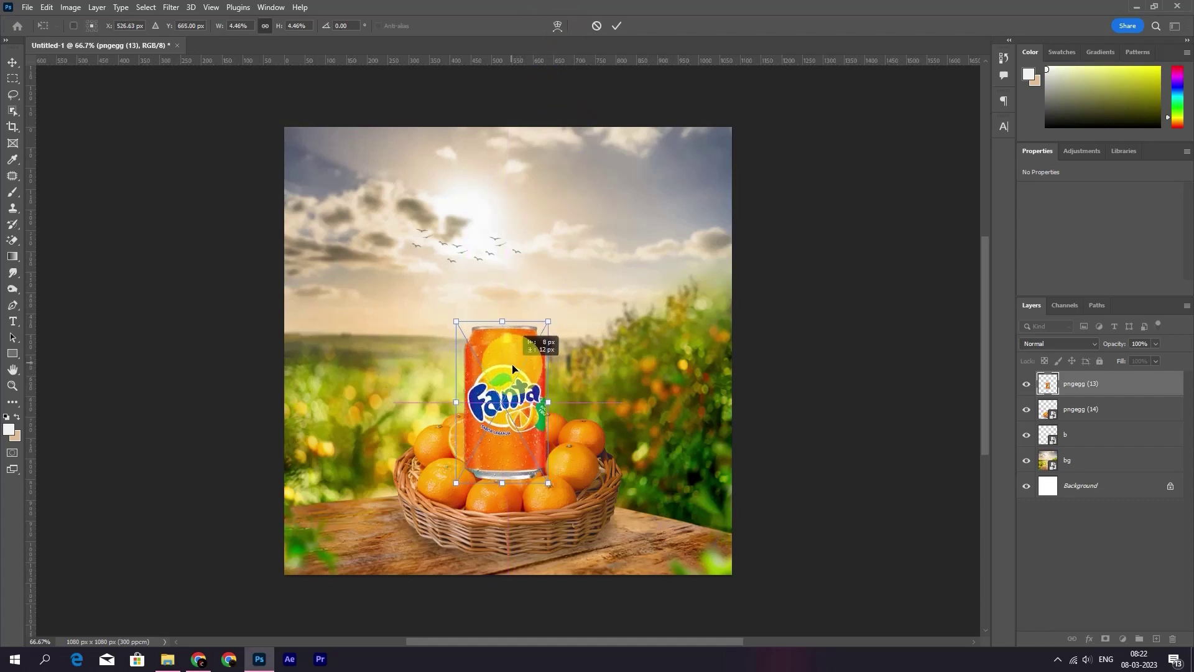
left_click(619, 27)
mouse_move(166, 659)
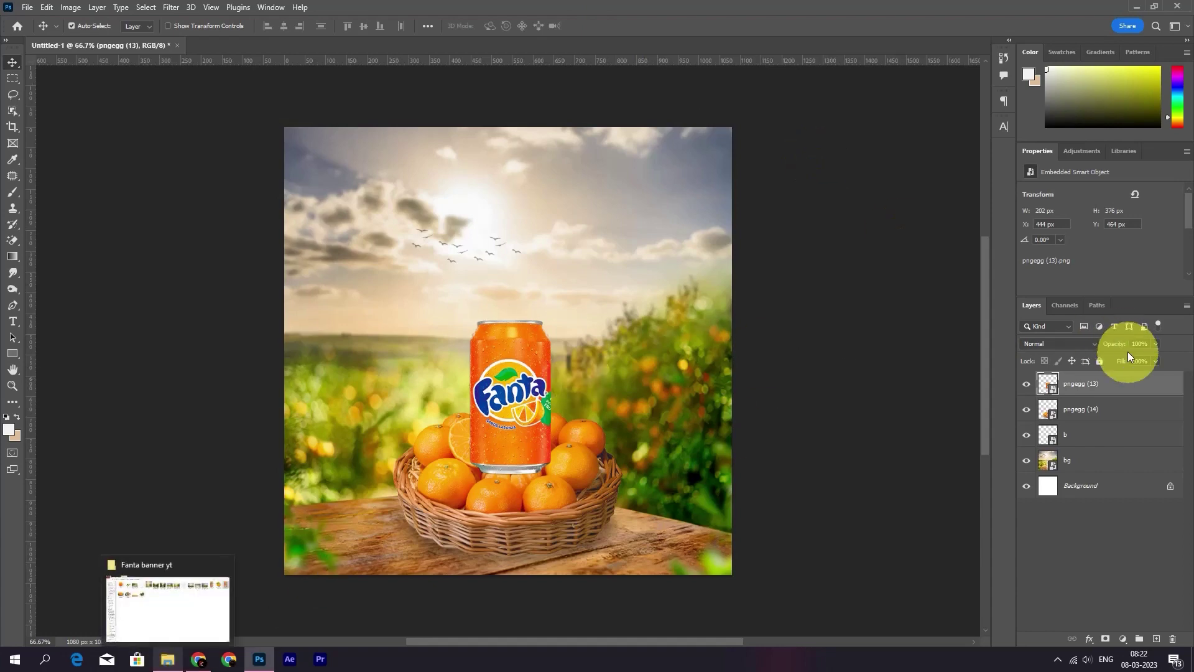
left_click(364, 414)
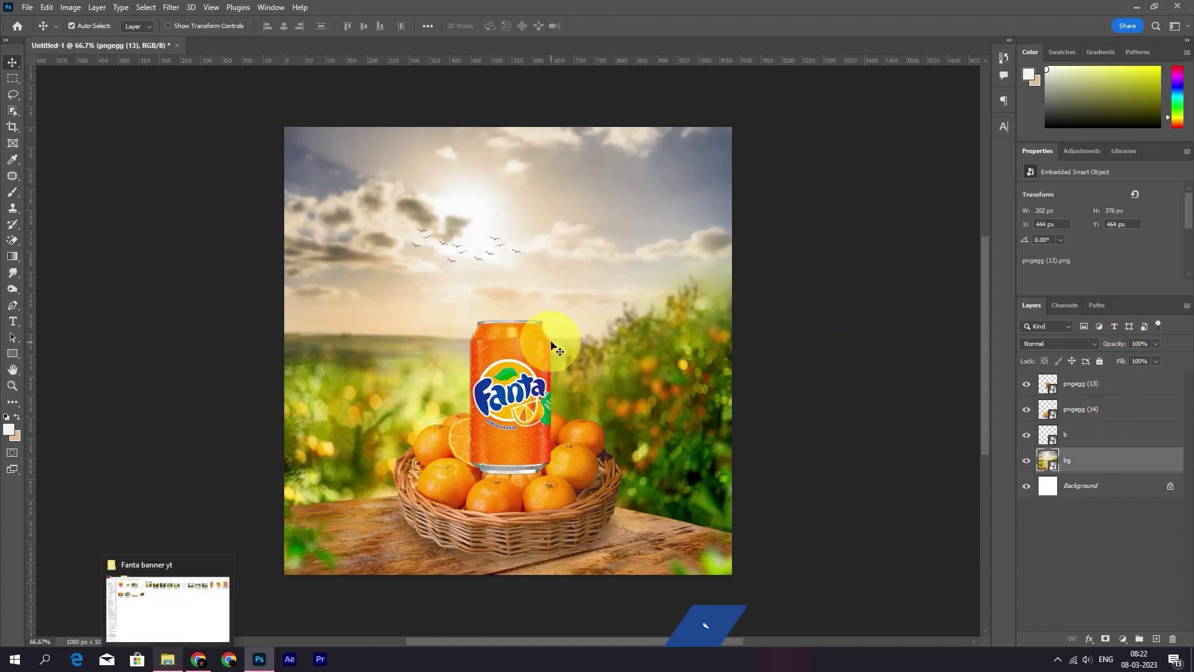
Add the leafy orange image as the top layer, shrunk and set at the basket's front
left_click(201, 603)
left_click(1089, 87)
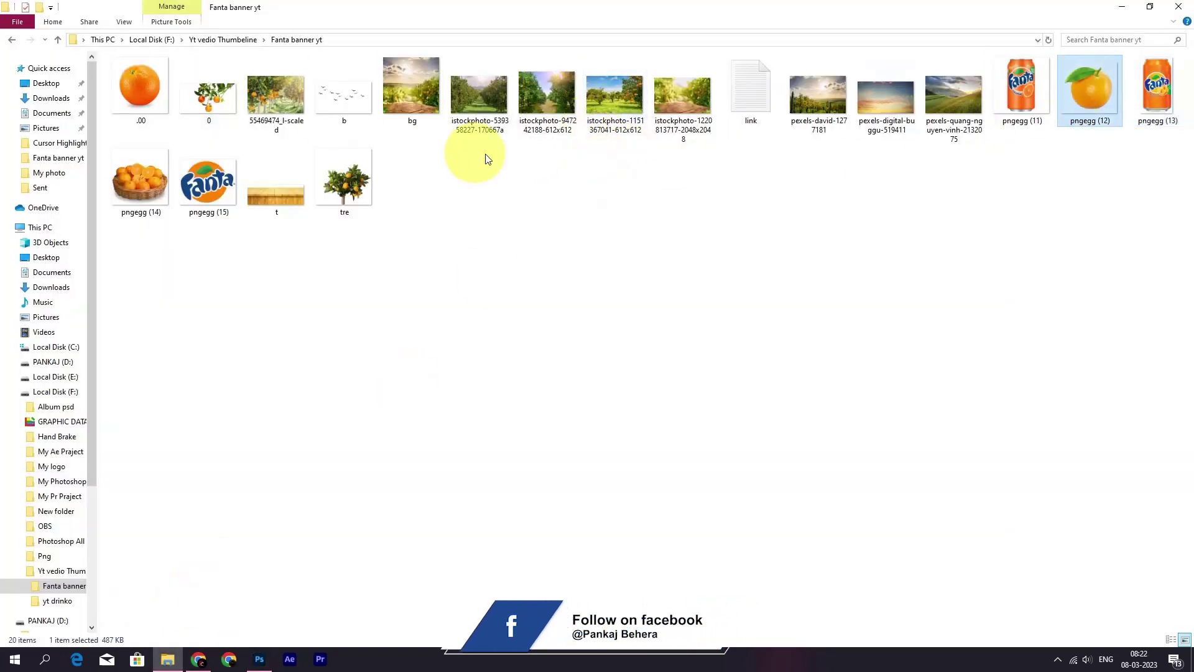
left_click_drag(1088, 87, 524, 459)
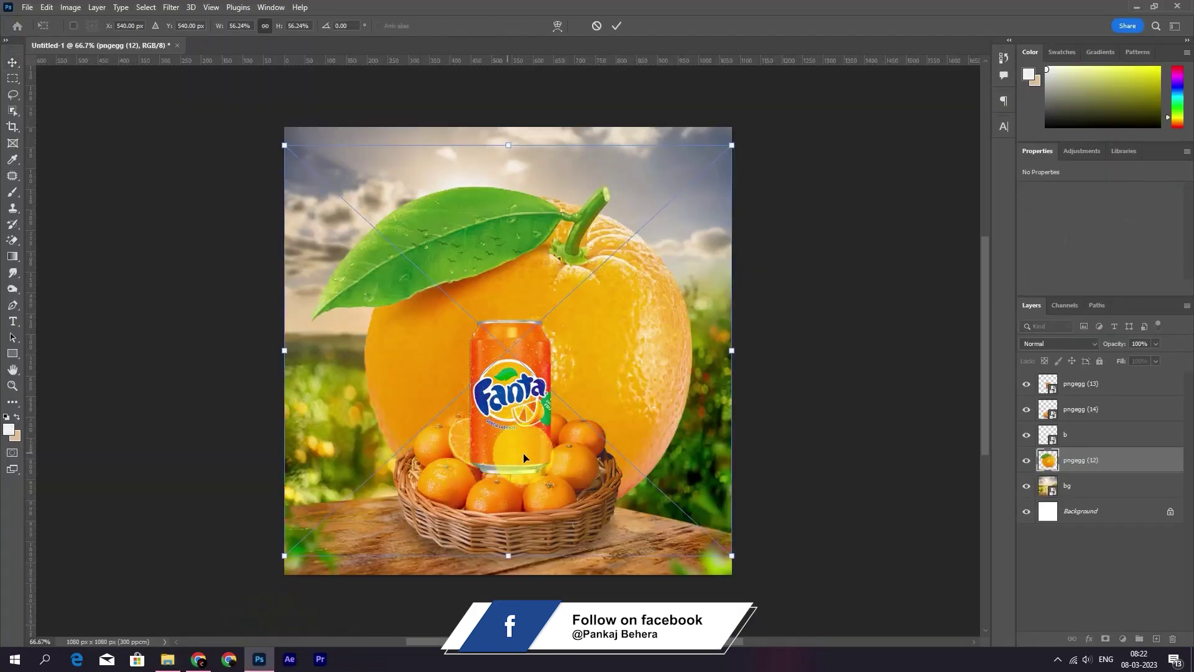
left_click_drag(731, 145, 408, 442)
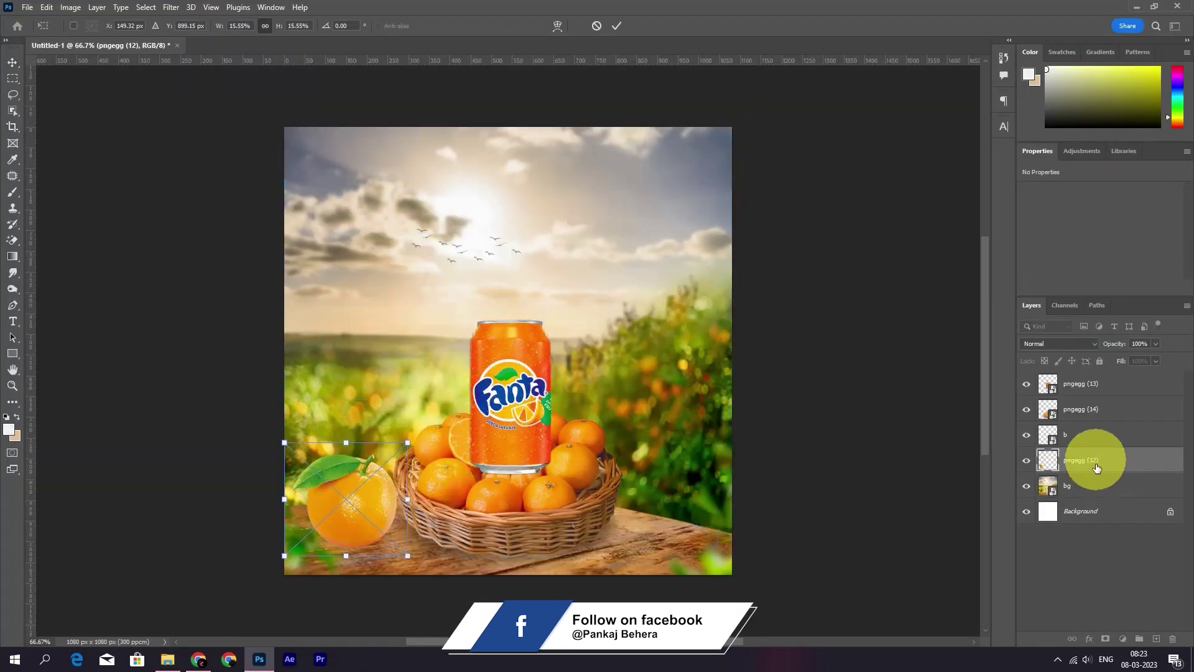
left_click_drag(1096, 467, 1083, 373)
left_click_drag(318, 505, 483, 460)
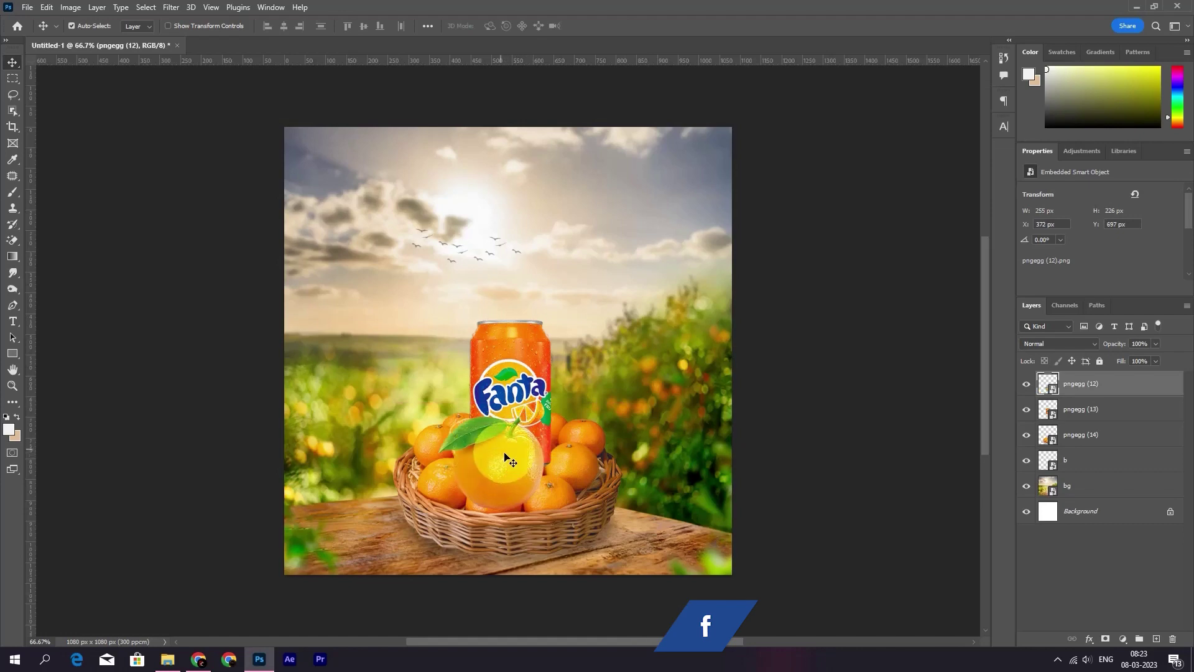
key("ctrl+plus")
key("ctrl+t")
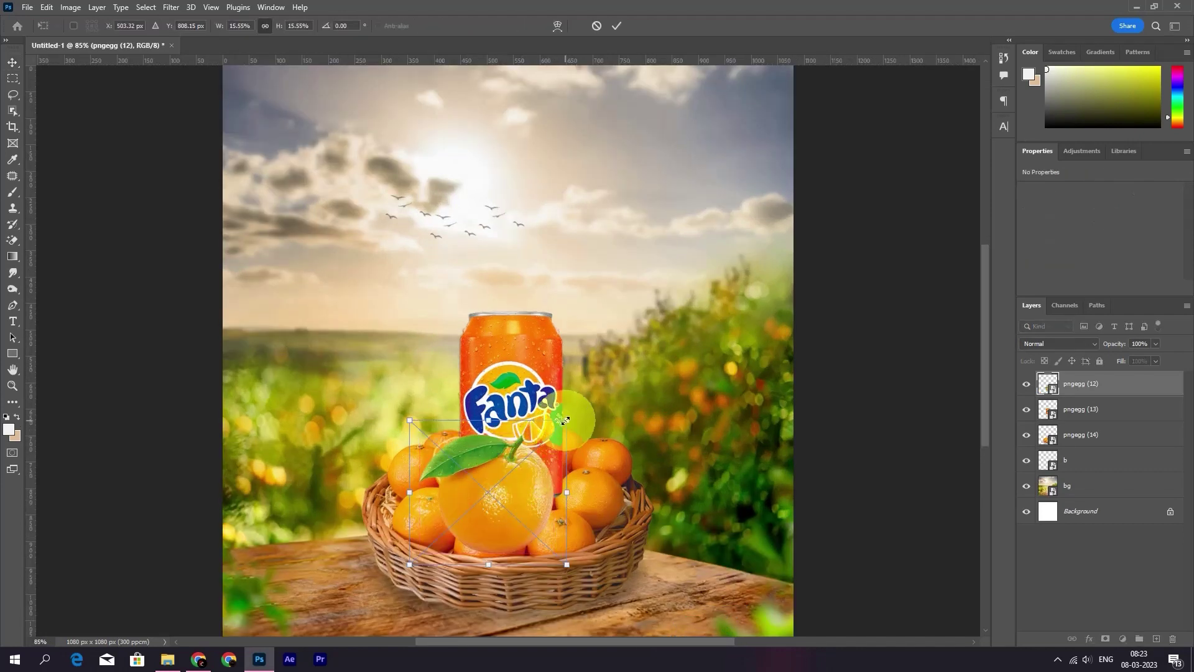
left_click_drag(553, 434, 508, 468)
key("Return")
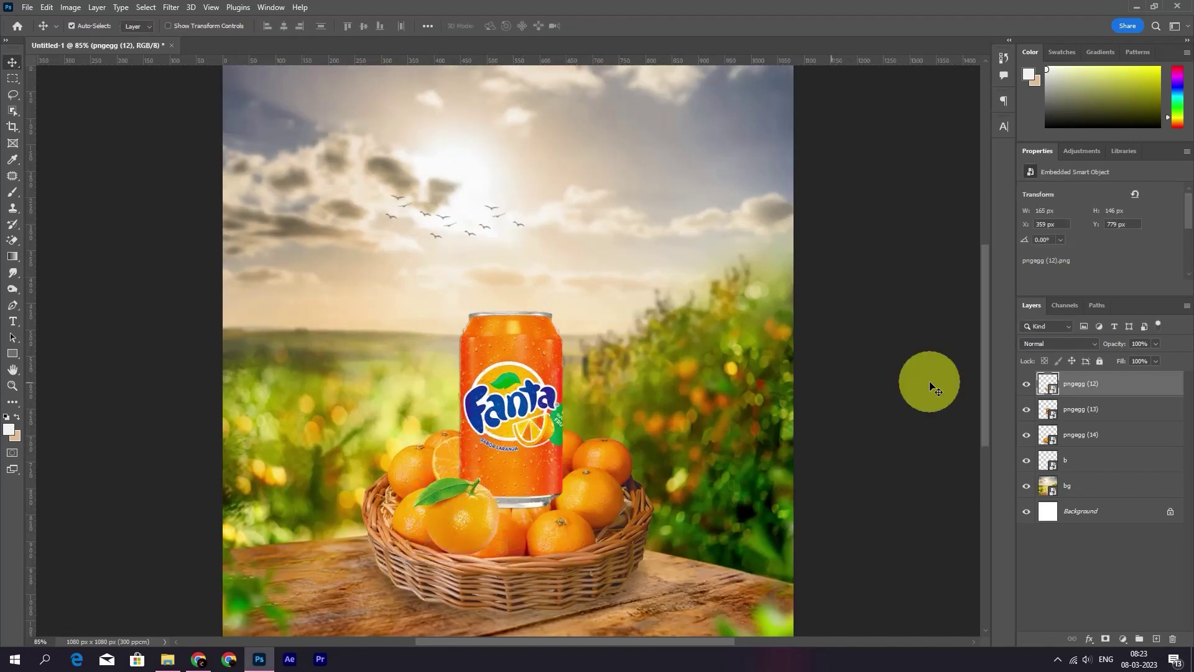
Enlarge the Fanta can slightly with Free Transform
left_click(533, 371)
key("ctrl+t")
left_click_drag(542, 357, 544, 366)
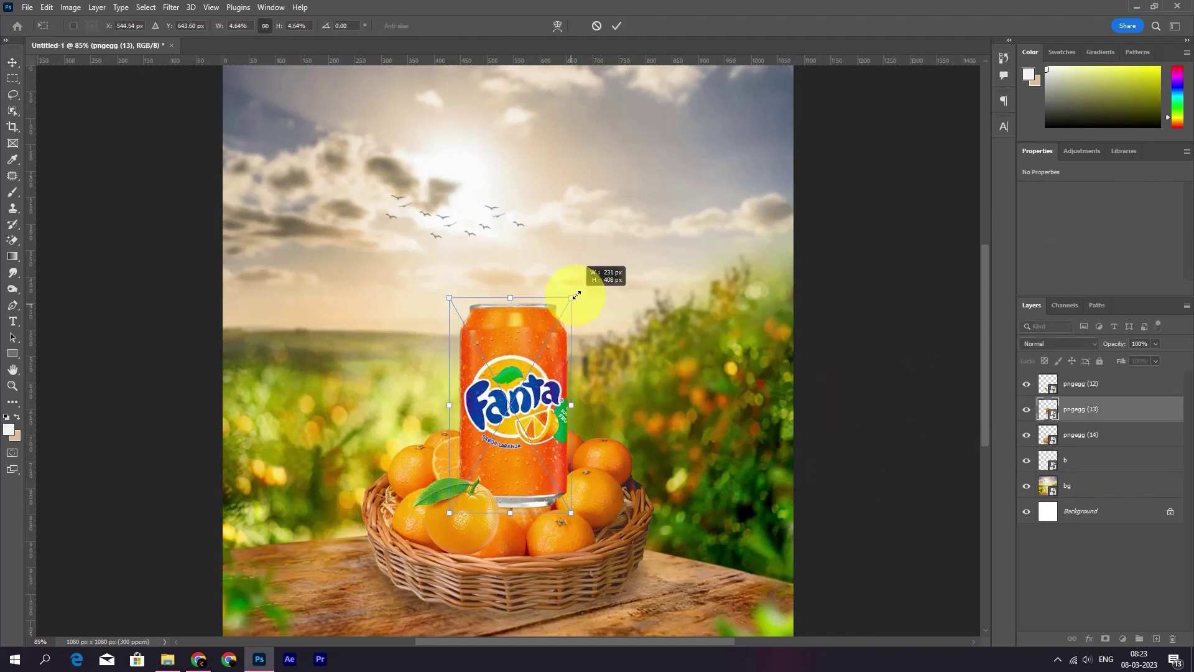
key("Return")
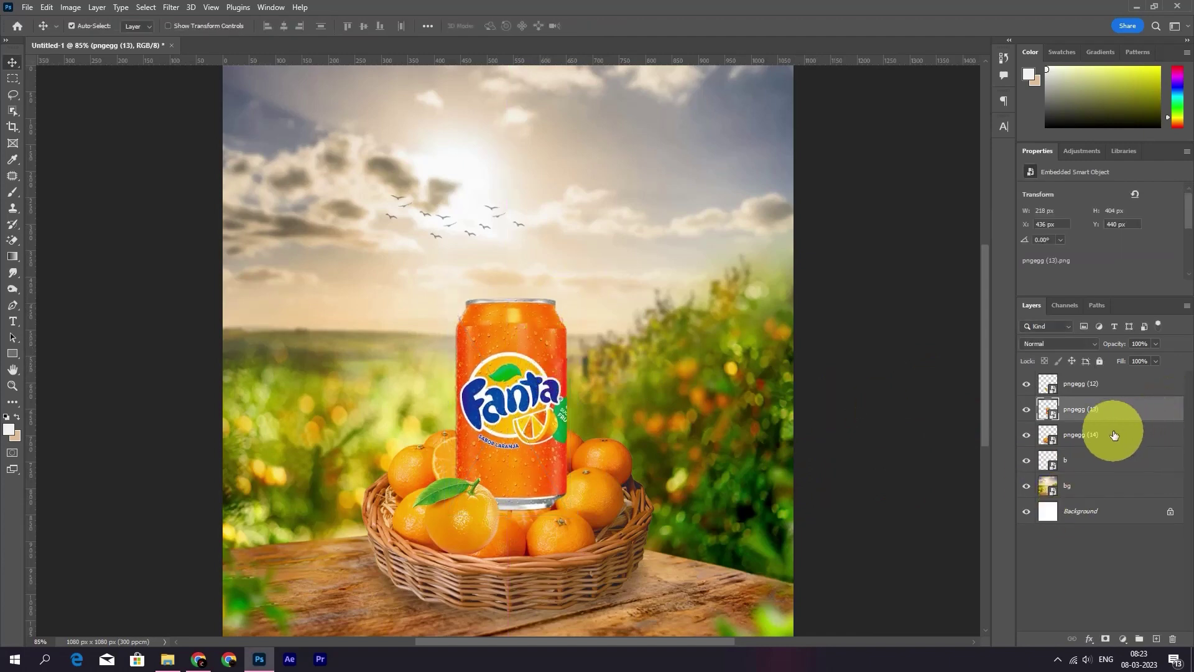
left_click(1115, 461)
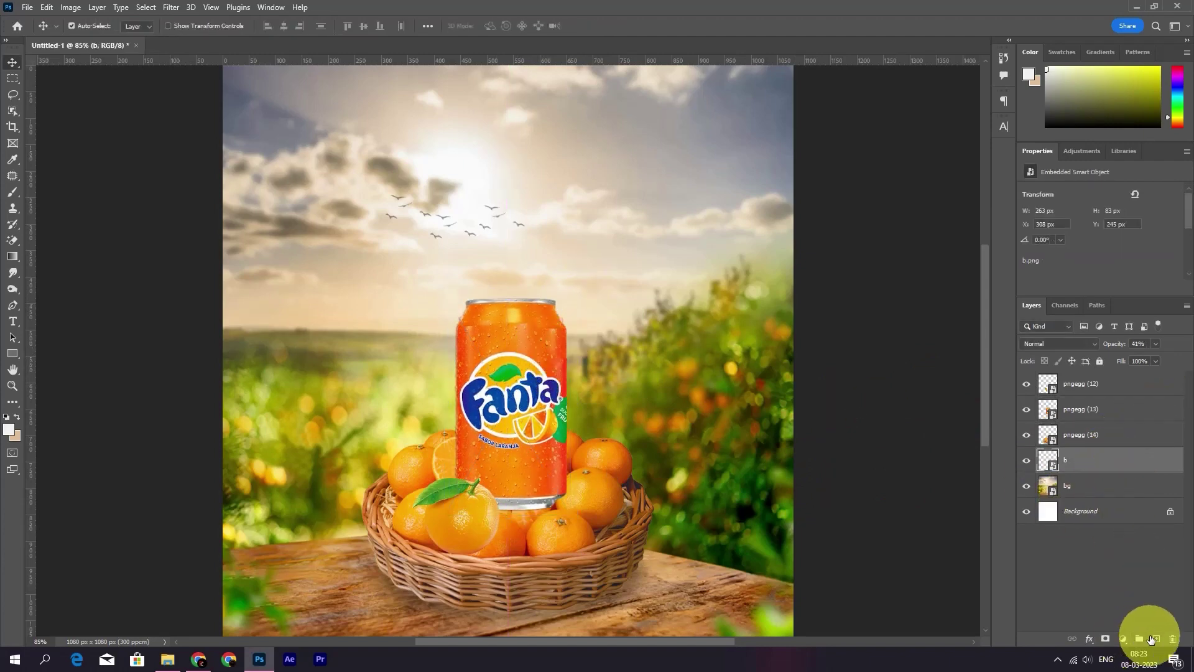
Create a new layer above the basket layer and set up a black brush
left_click(1153, 639)
left_click(12, 193)
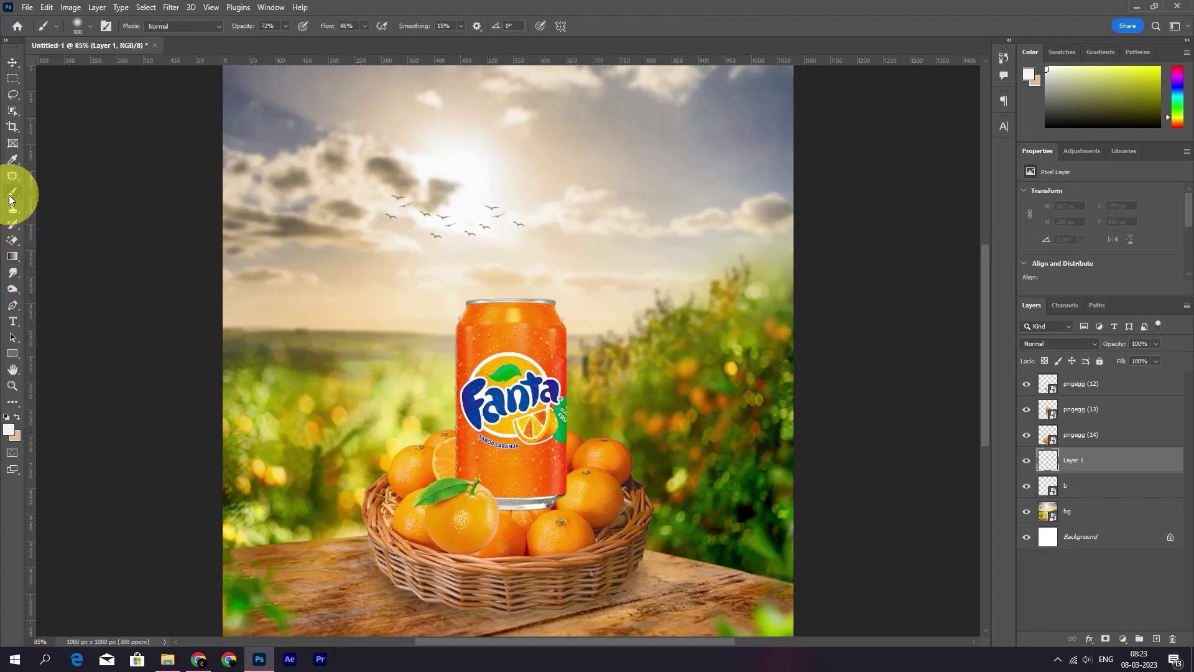
left_click(7, 417)
left_click(567, 461)
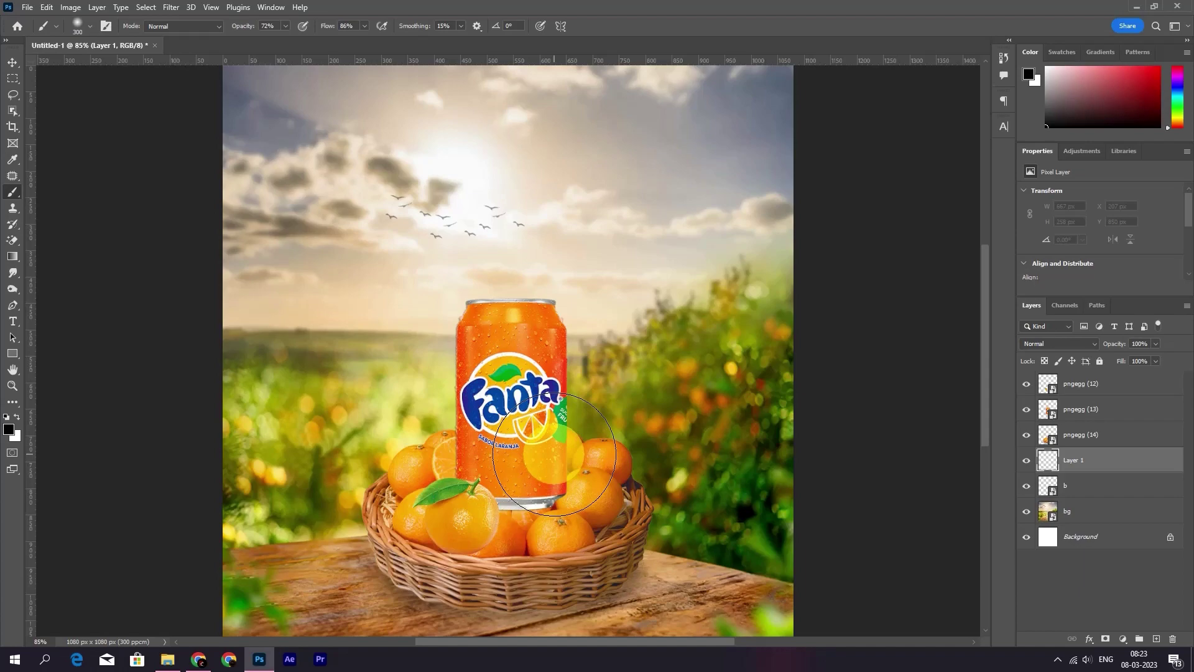
scroll(521, 482, "up", 3)
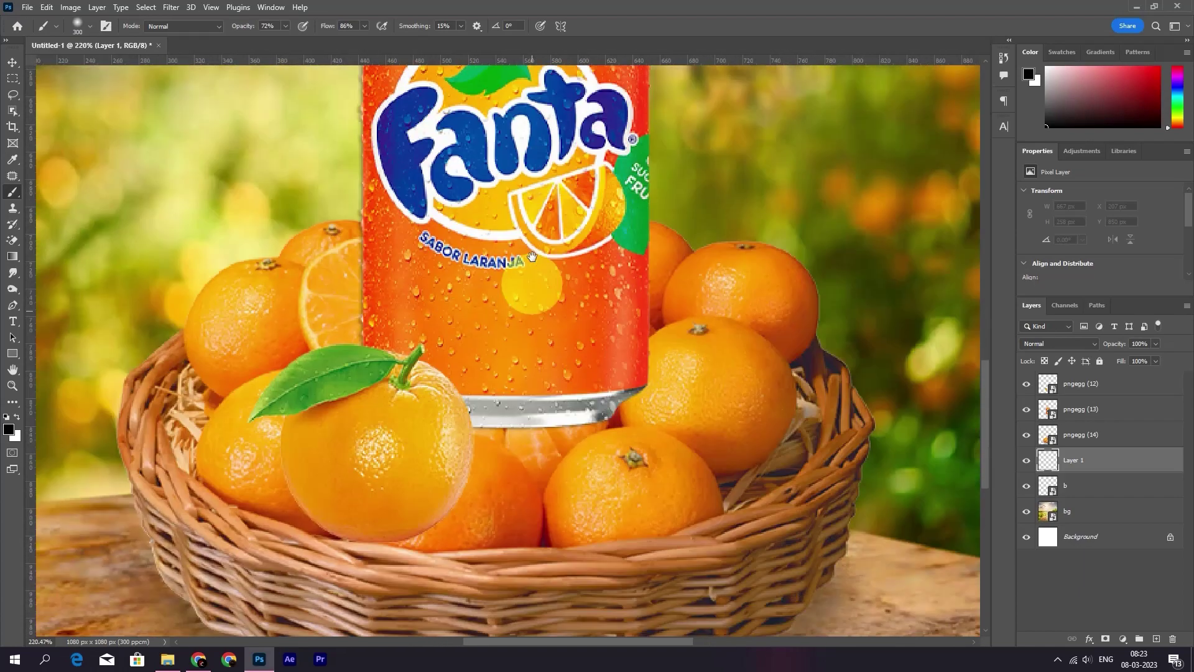
scroll(550, 369, "up", 2)
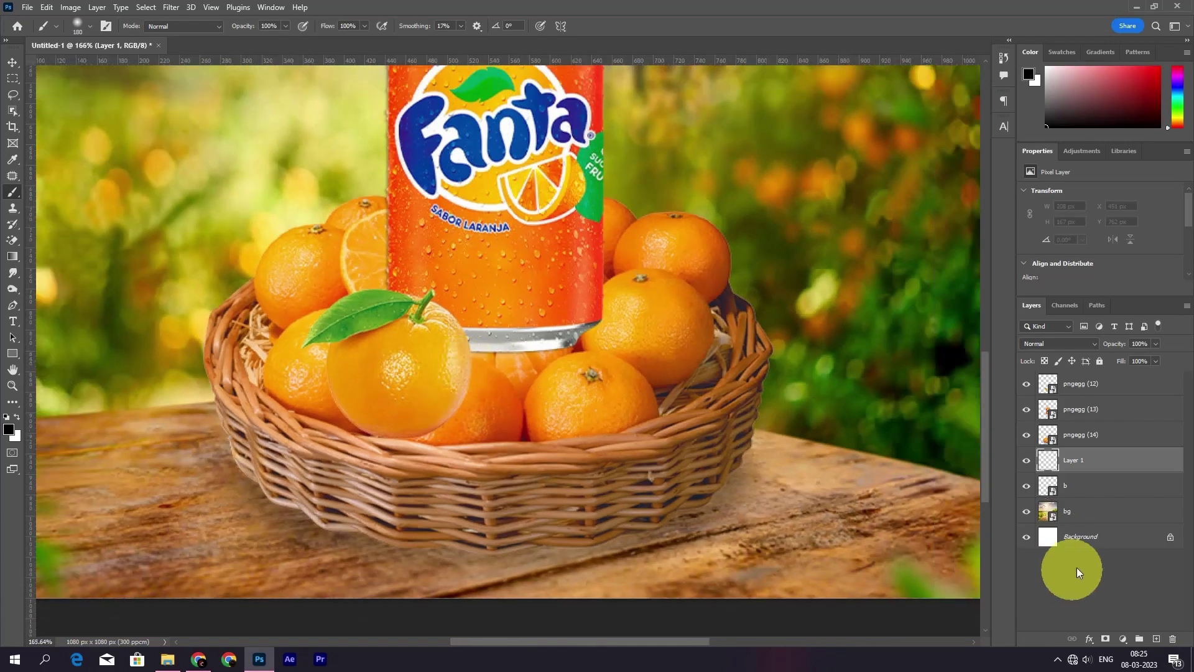
left_click_drag(1077, 461, 1078, 429)
Paint a soft dark shadow under the can with smaller, lower-flow brush at 73% opacity
left_click_drag(476, 323, 554, 305)
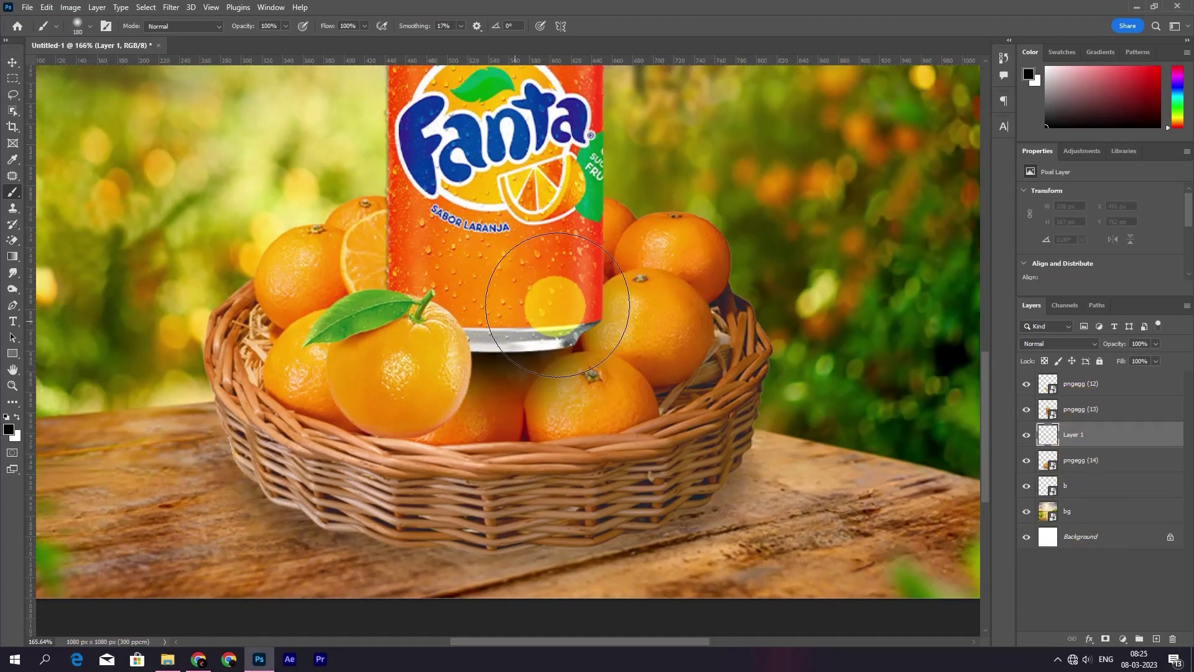
left_click_drag(1103, 345, 1101, 345)
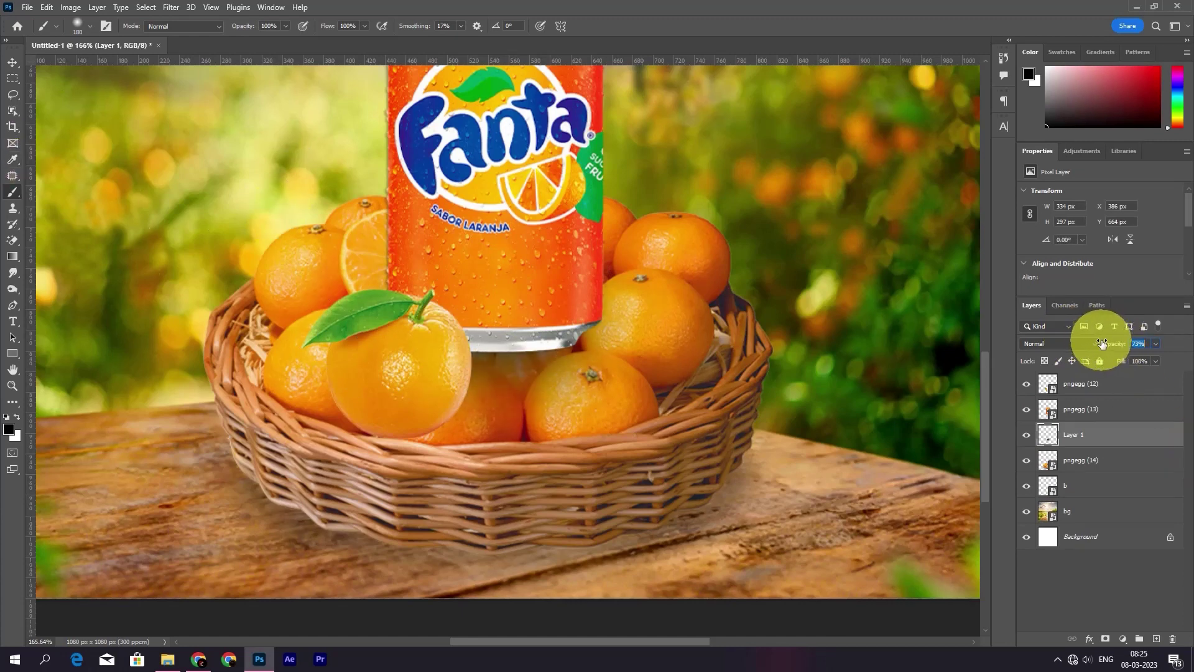
left_click(463, 294)
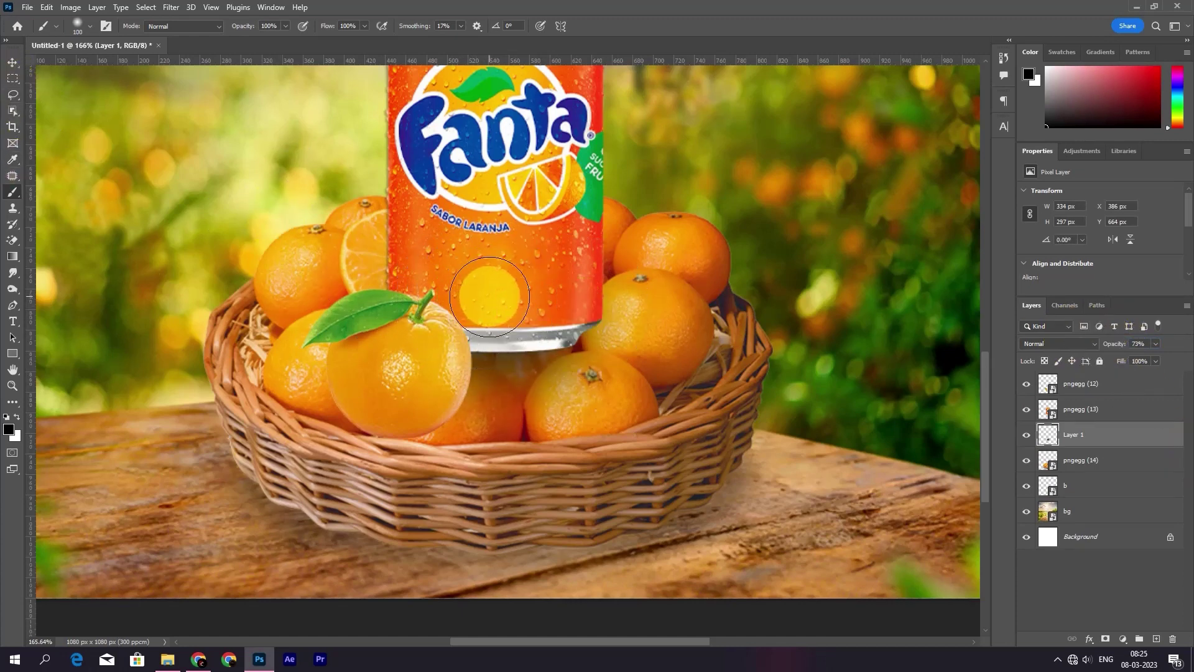
key("bracketleft")
key("bracketleft")
key("bracketleft")
left_click(240, 76)
left_click_drag(328, 26, 319, 26)
left_click(583, 334)
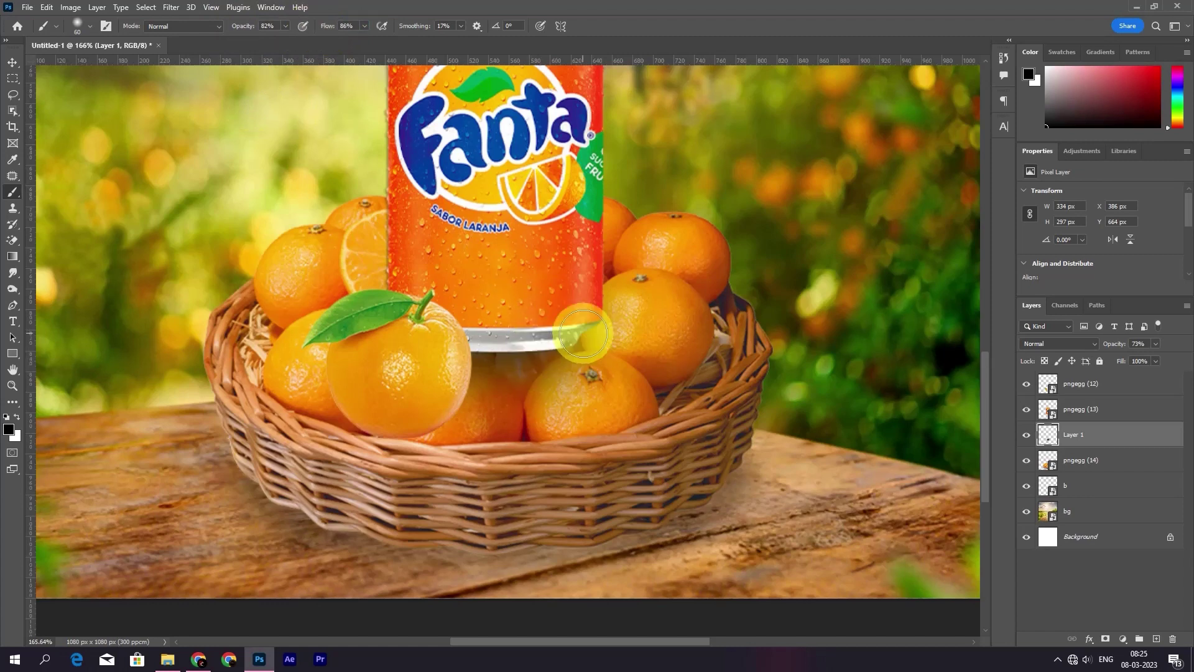
mouse_move(568, 336)
left_mouse_down()
mouse_move(404, 306)
mouse_move(602, 201)
mouse_move(581, 293)
left_mouse_up()
left_click_drag(441, 221, 441, 302)
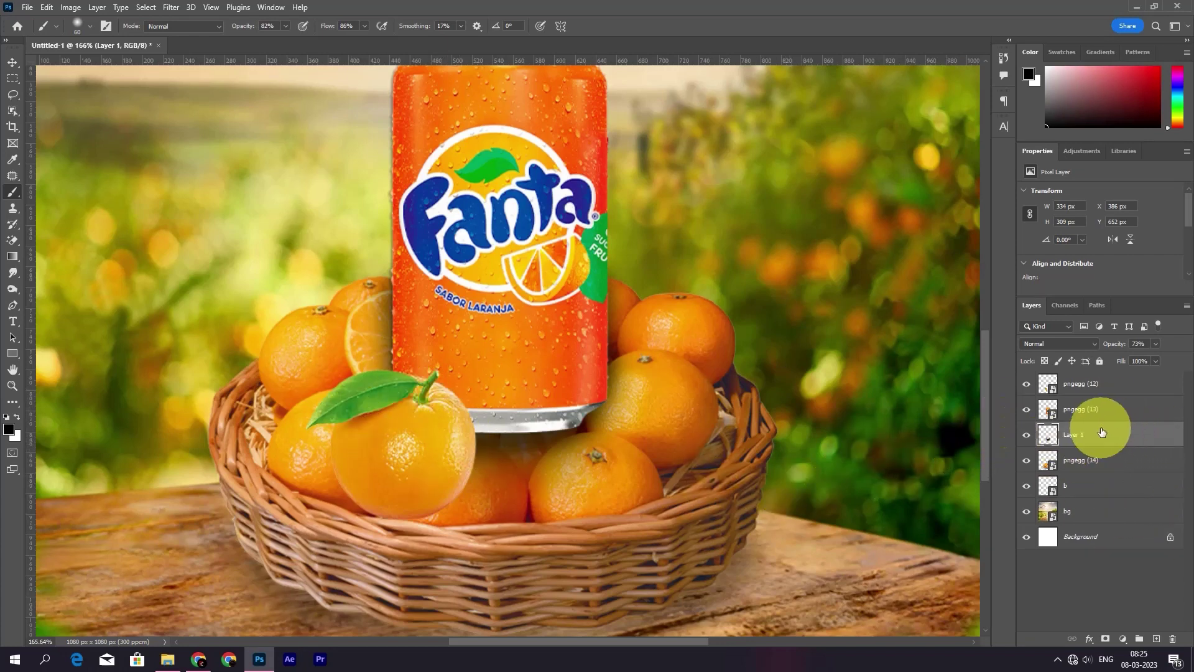
left_click(1098, 410)
Paint a dark shadow under the can's base on a new layer above the can
left_click(1154, 639)
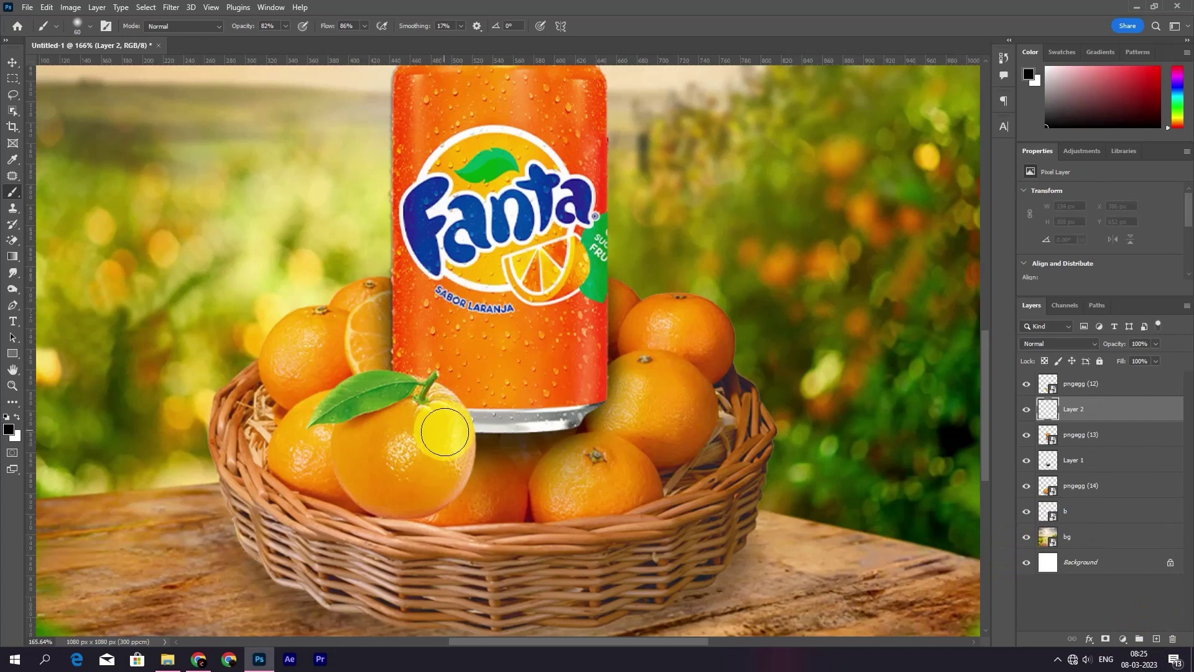
left_click_drag(508, 424, 605, 376)
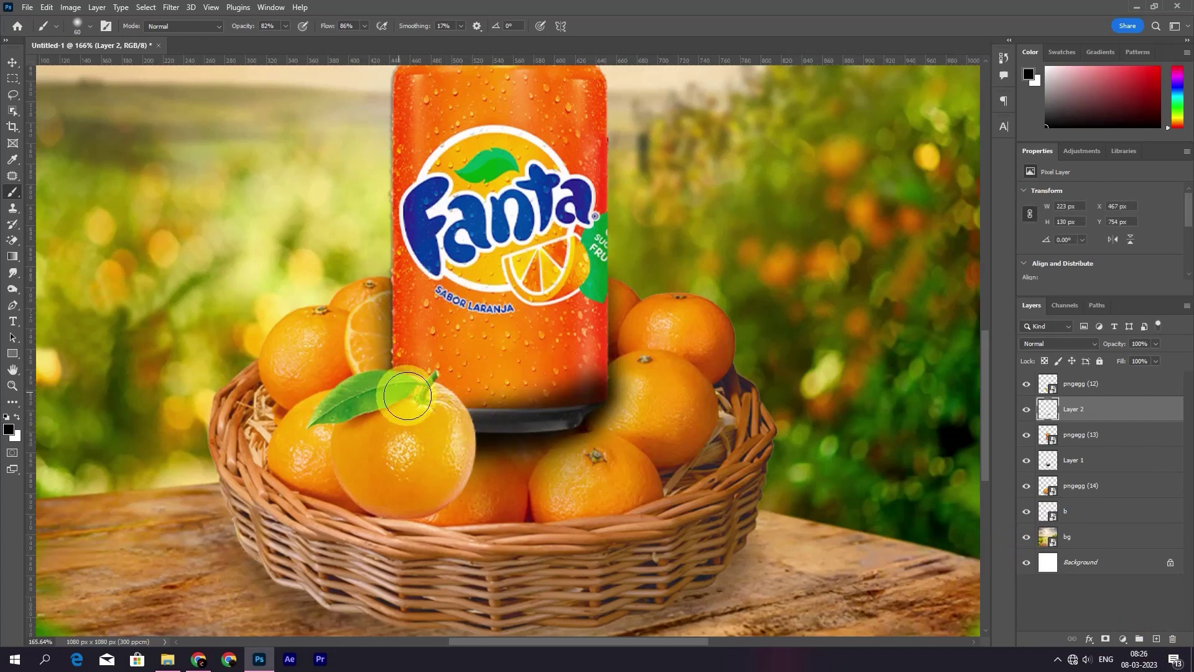
mouse_move(455, 438)
left_mouse_down()
mouse_move(380, 390)
mouse_move(336, 420)
left_mouse_up()
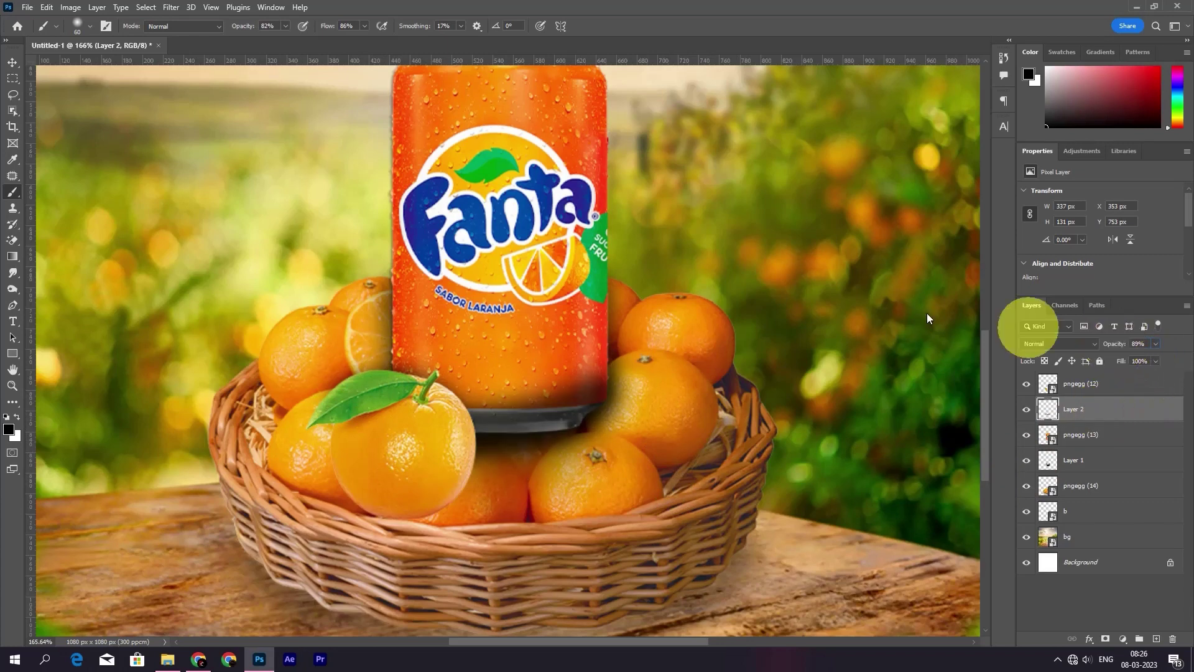
right_click(3, 244)
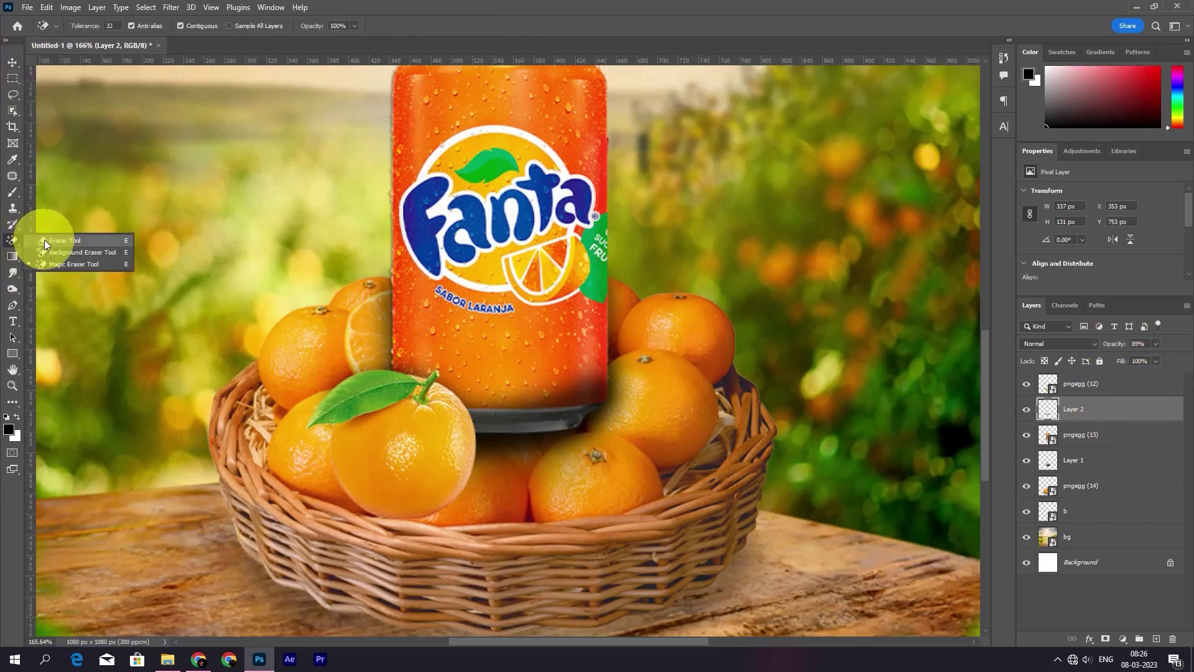
left_click(56, 242)
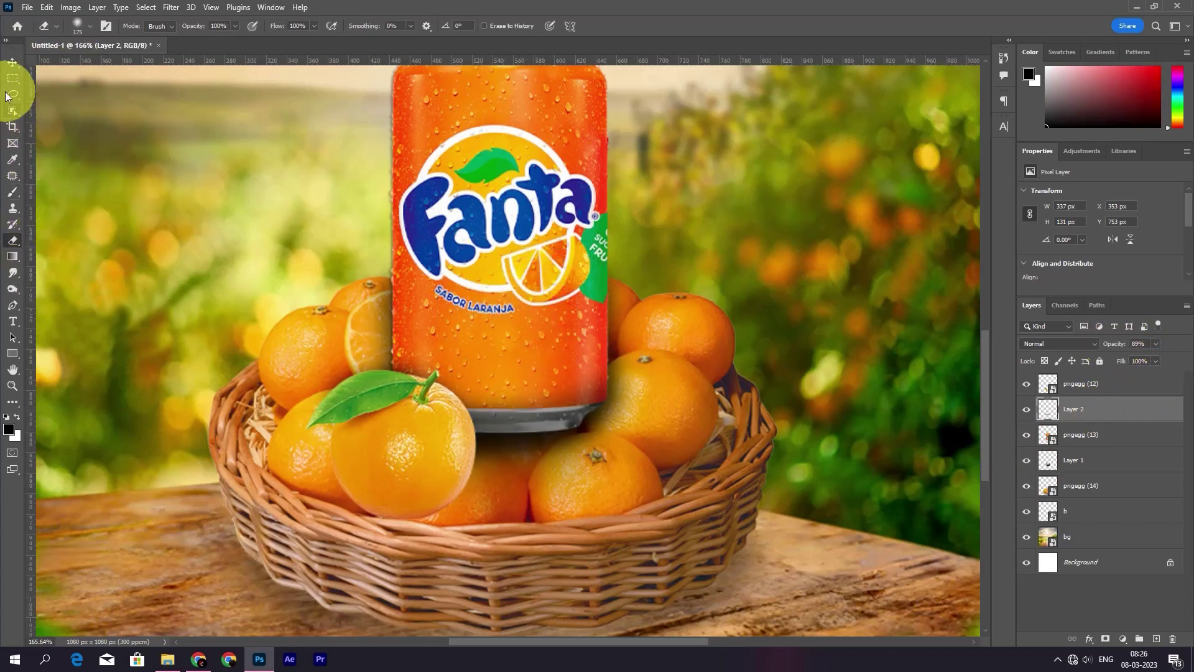
left_click(13, 193)
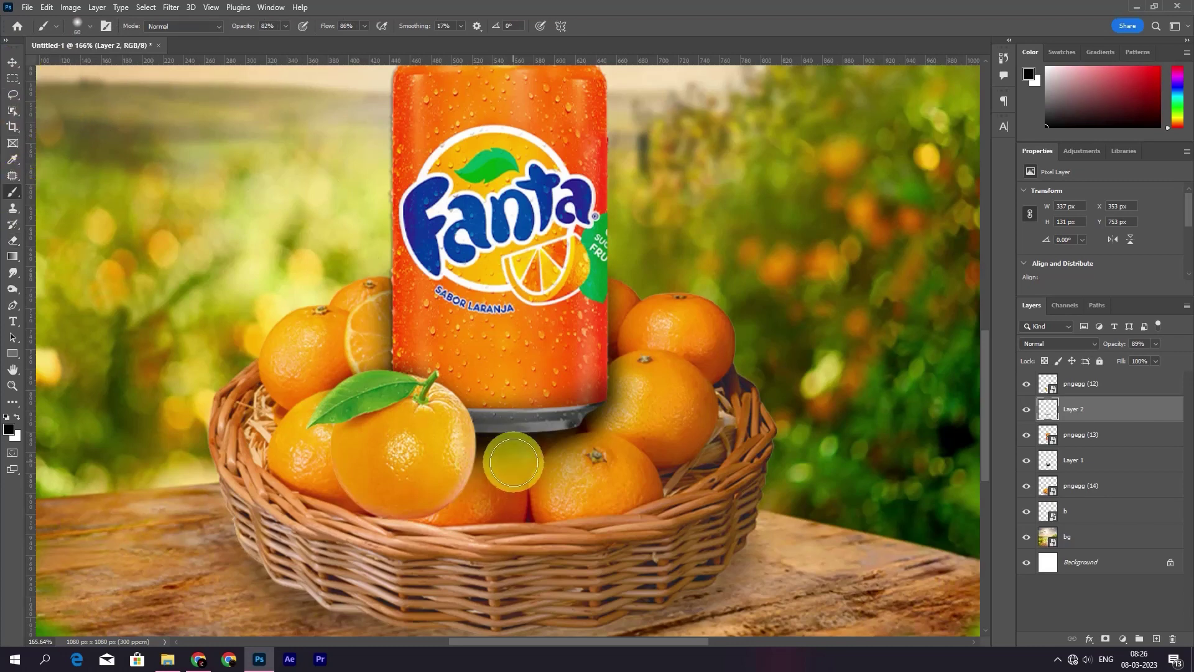
left_click(11, 61)
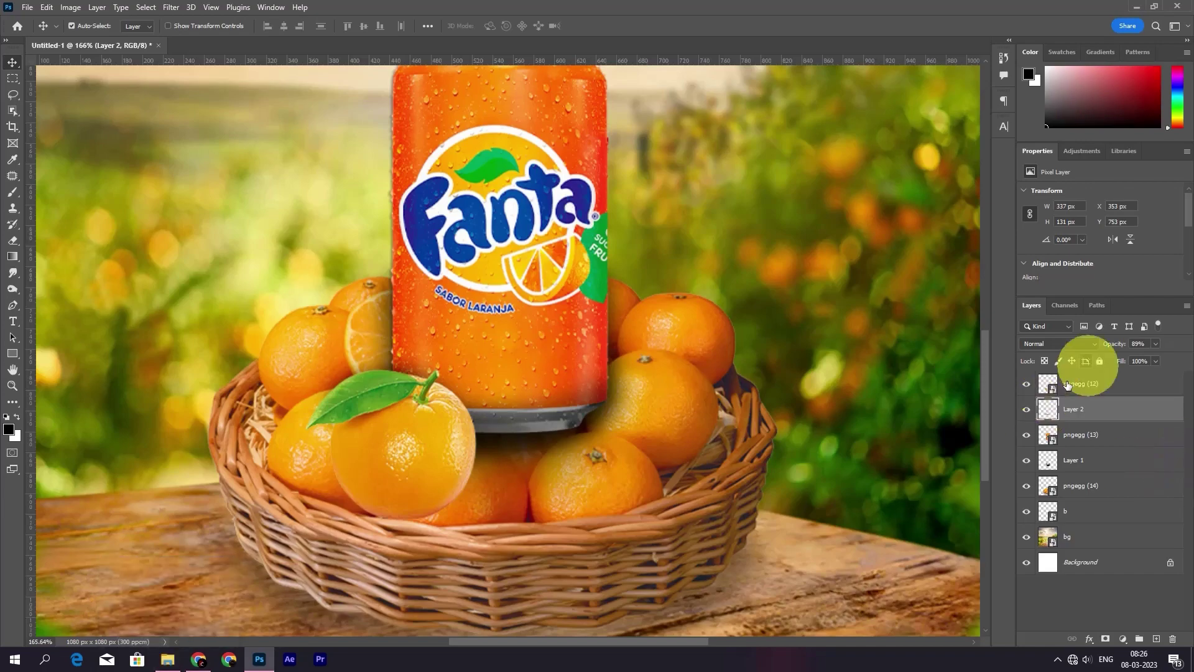
Place the single-orange image .00 into the composite
left_click(167, 657)
left_click(143, 102)
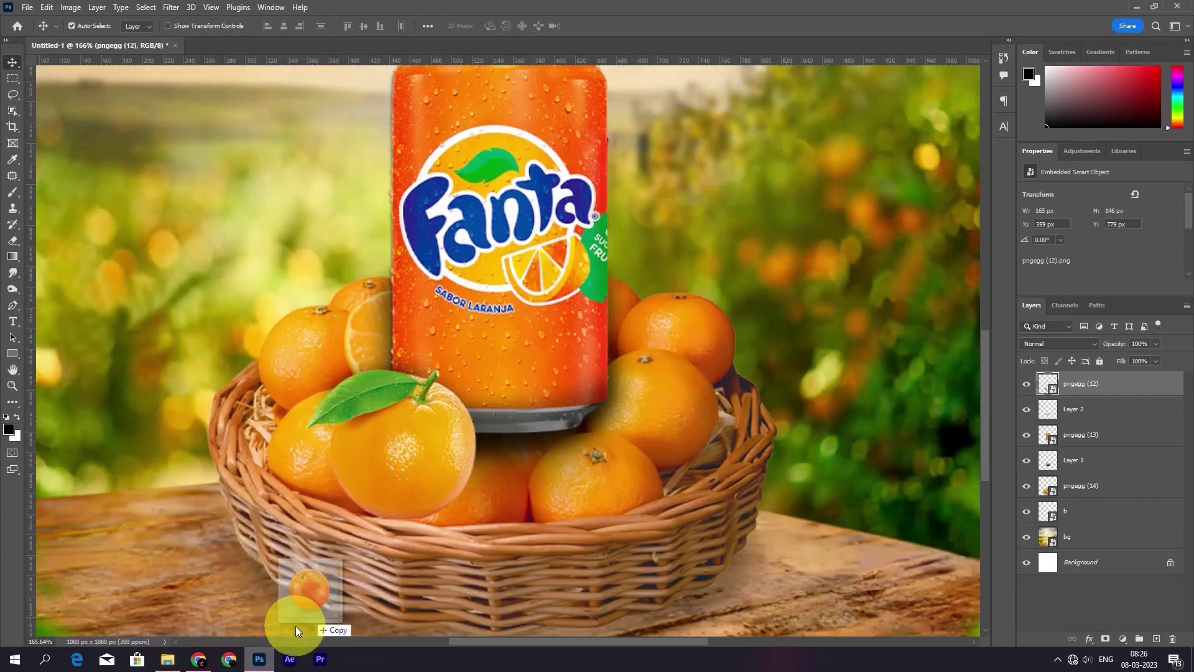
left_click_drag(144, 102, 631, 319)
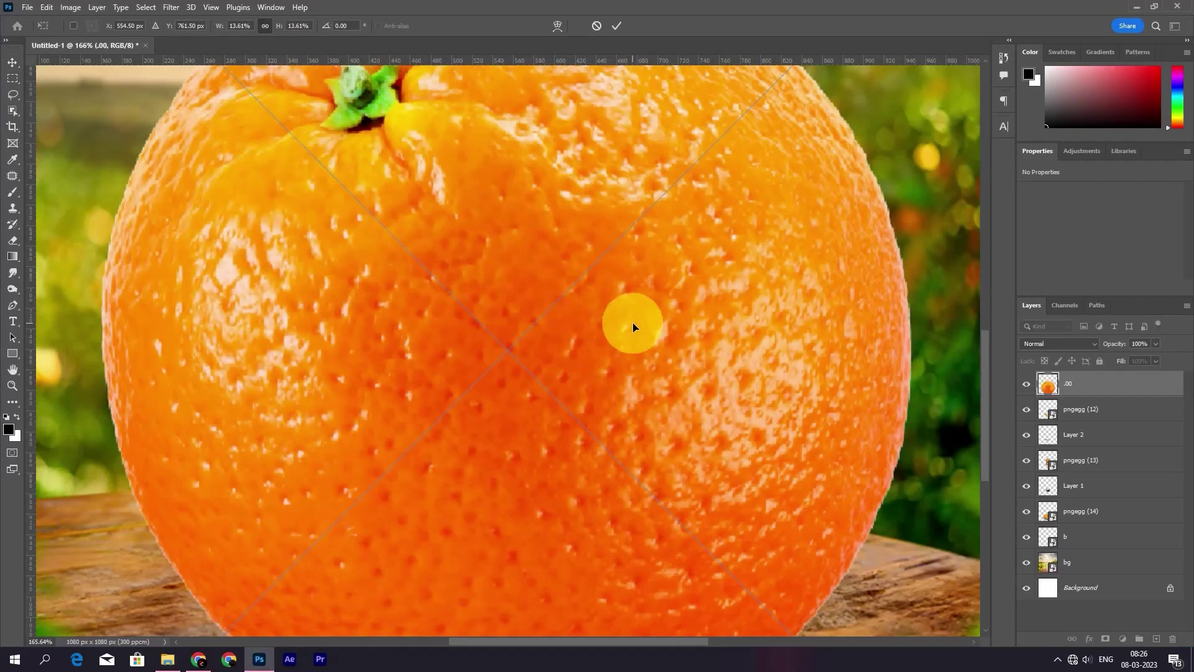
Scale the placed orange way down and commit the transform
key("ctrl+0")
mouse_move(857, 322)
left_mouse_down()
mouse_move(461, 324)
mouse_move(610, 352)
left_mouse_up()
left_click_drag(675, 418, 652, 408)
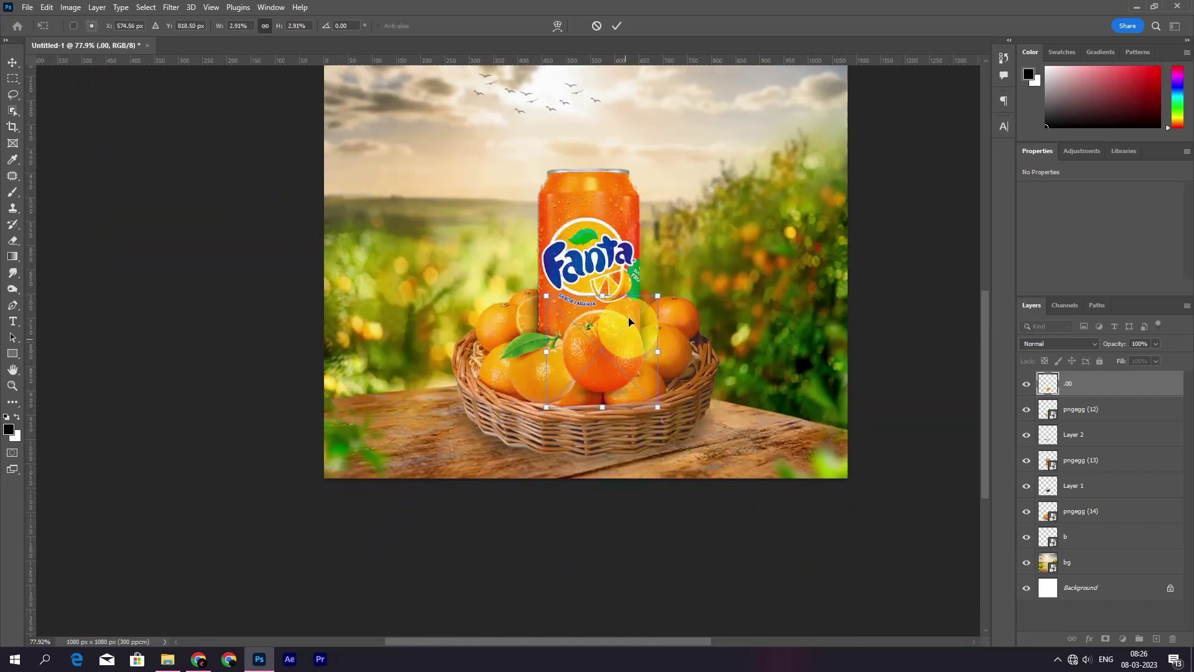
mouse_move(602, 295)
left_mouse_down()
mouse_move(613, 360)
mouse_move(519, 375)
left_mouse_up()
key("Return")
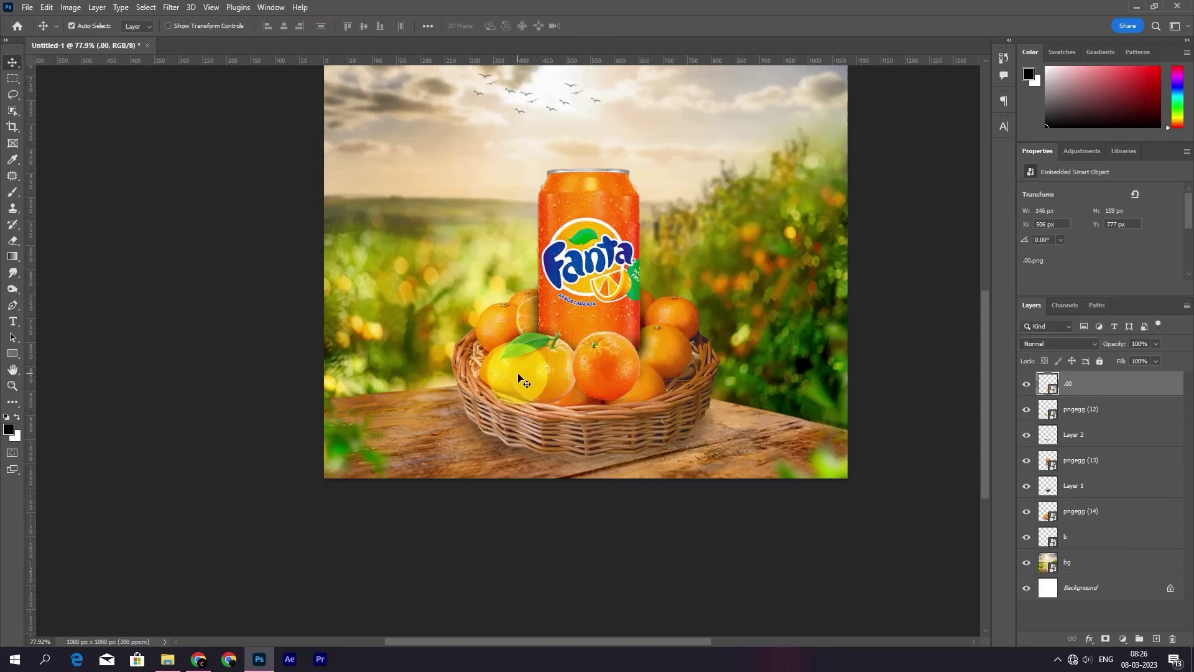
Move the new orange into the basket's front, right of the leafy orange
scroll(565, 406, "up", 2)
scroll(587, 413, "up", 2)
scroll(592, 355, "up", 2)
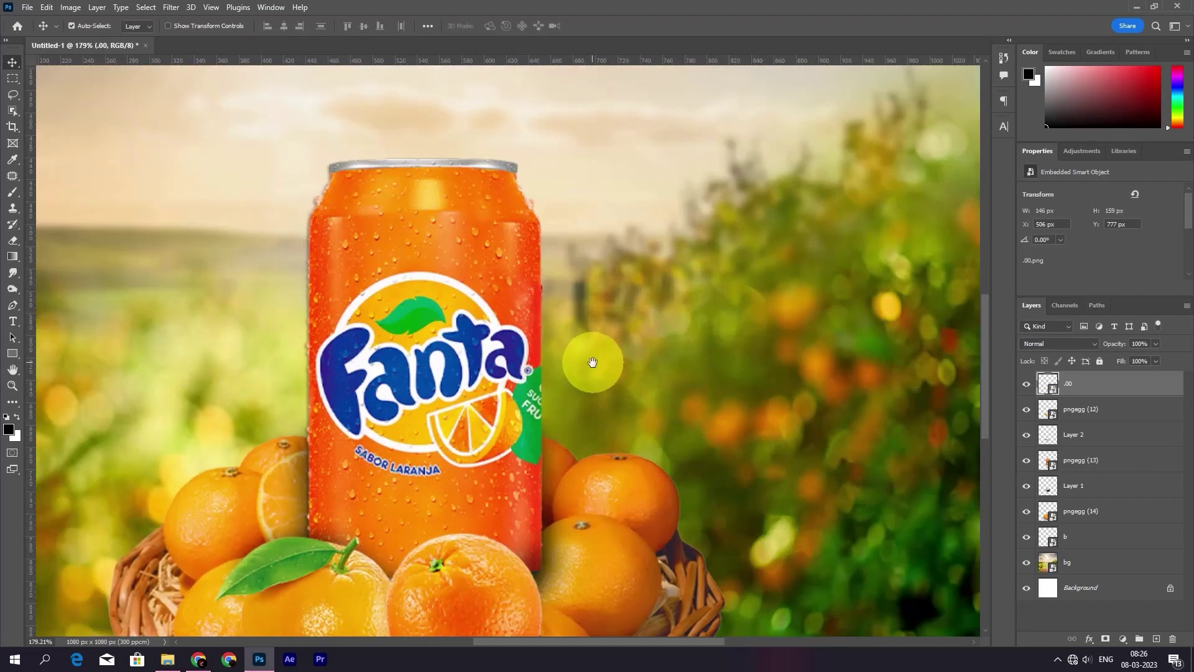
left_click_drag(526, 320, 550, 320)
mouse_move(392, 322)
left_mouse_down()
mouse_move(405, 323)
mouse_move(315, 255)
left_mouse_up()
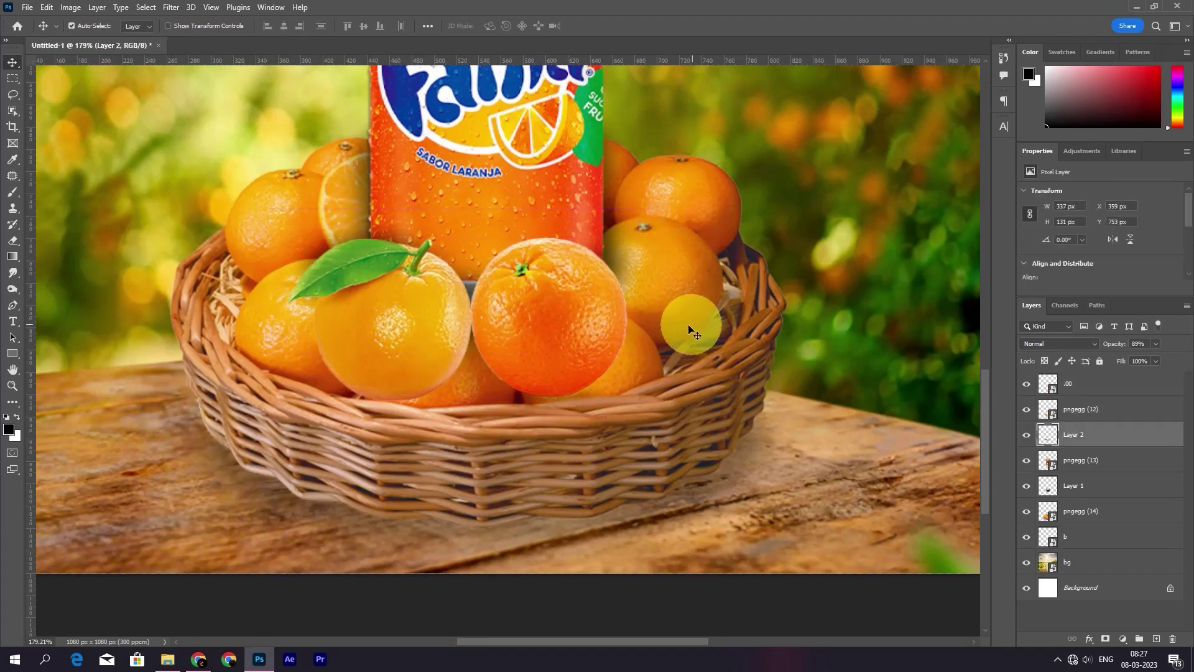
left_click_drag(577, 319, 585, 323)
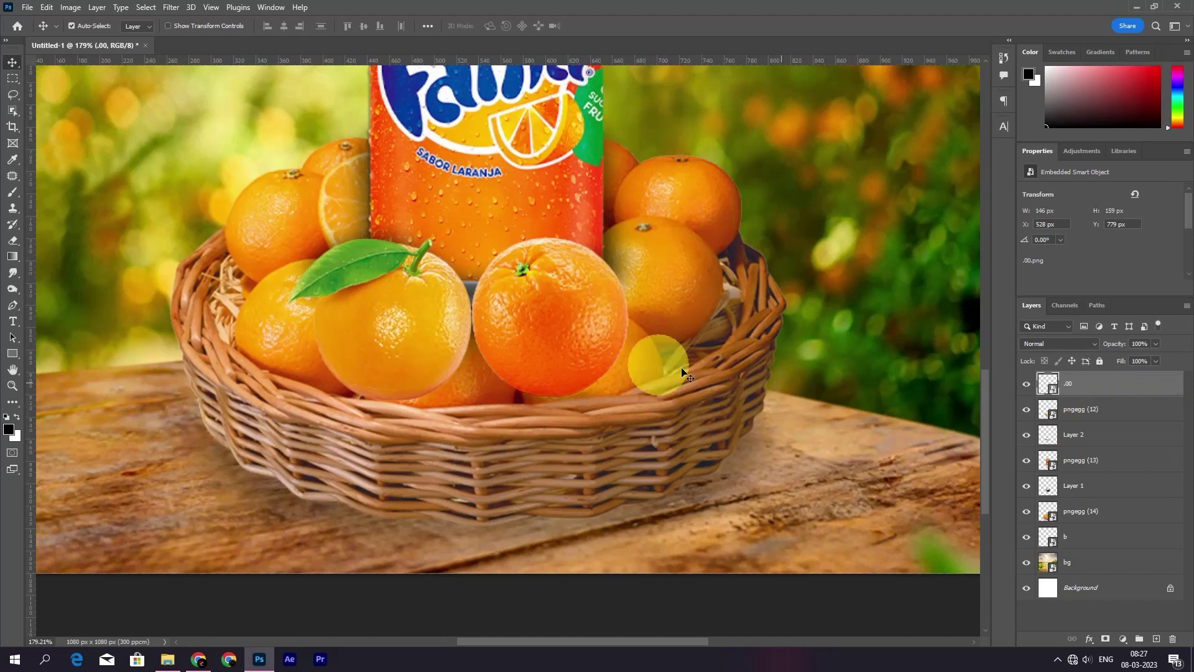
Apply Levels to the leaf-topped orange layer pngegg (12) with black input raised to 29
left_click(401, 304)
key("ctrl+l")
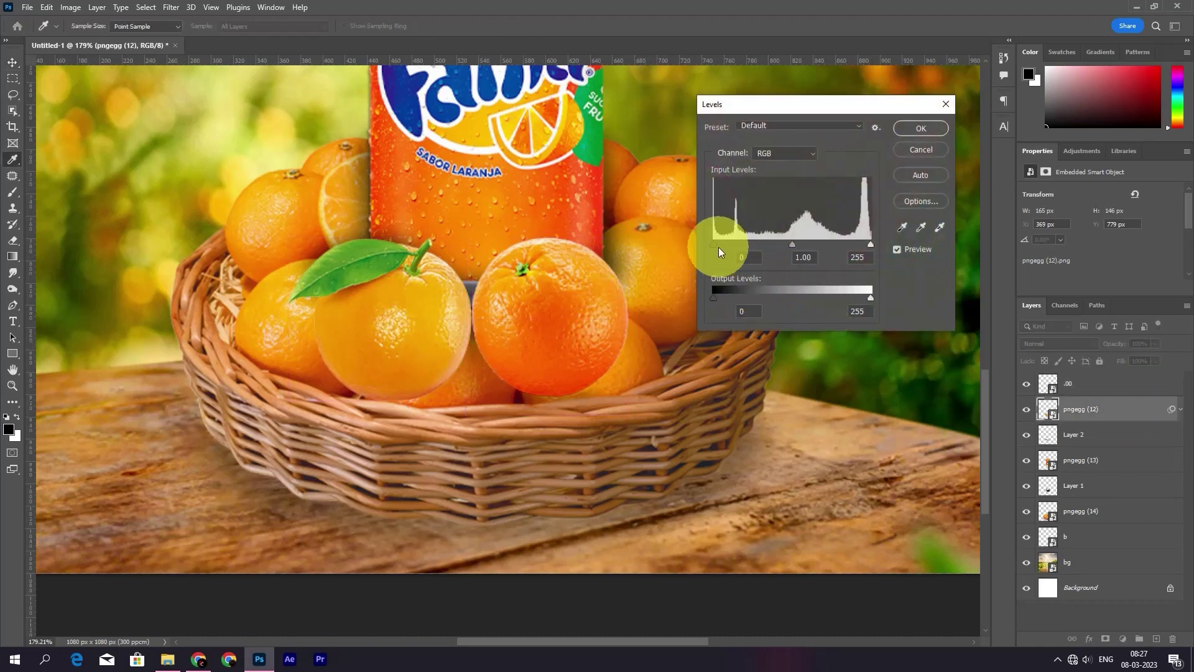
left_click_drag(716, 245, 731, 245)
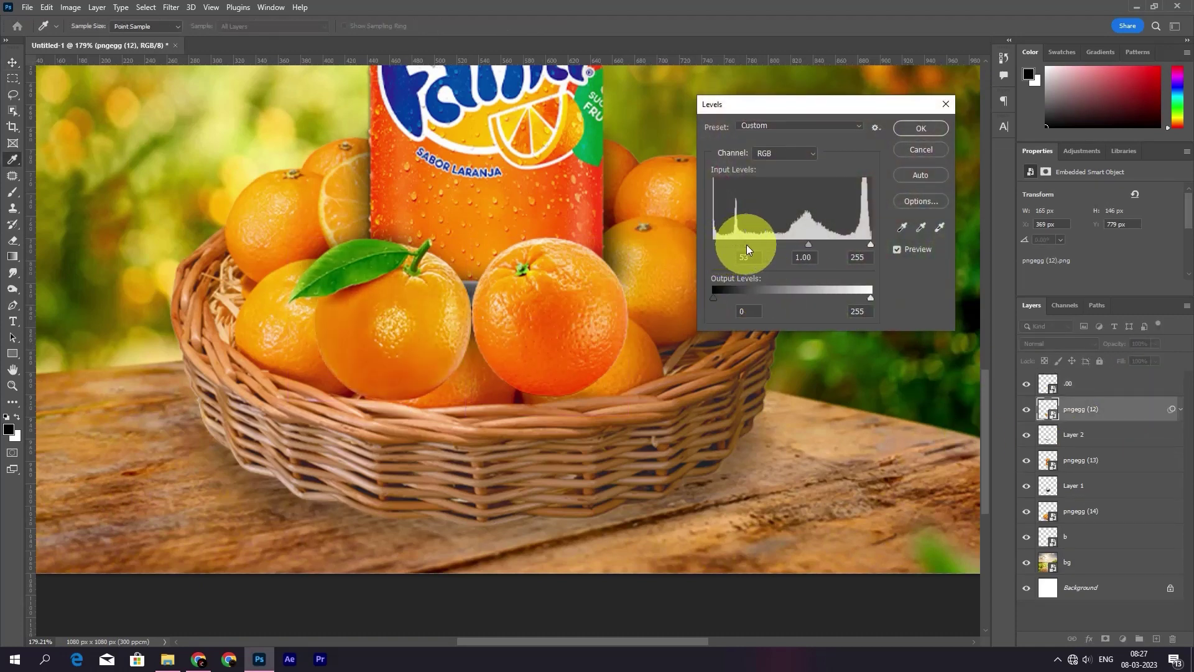
left_click(914, 131)
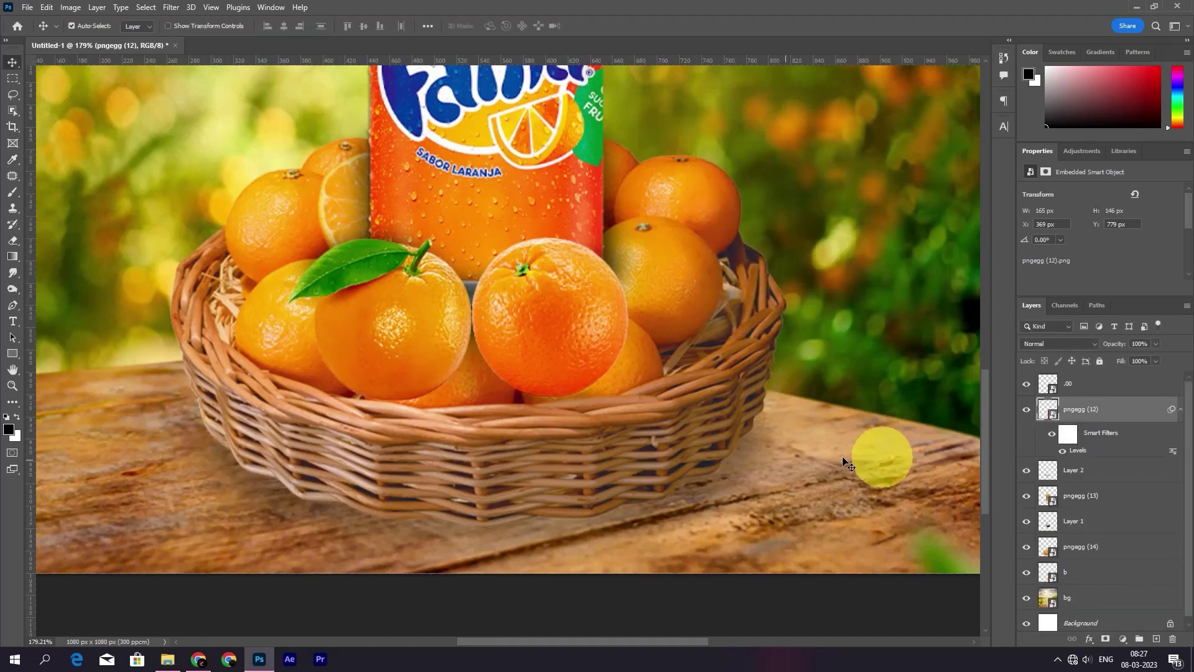
left_click(1178, 411)
left_click(1045, 385)
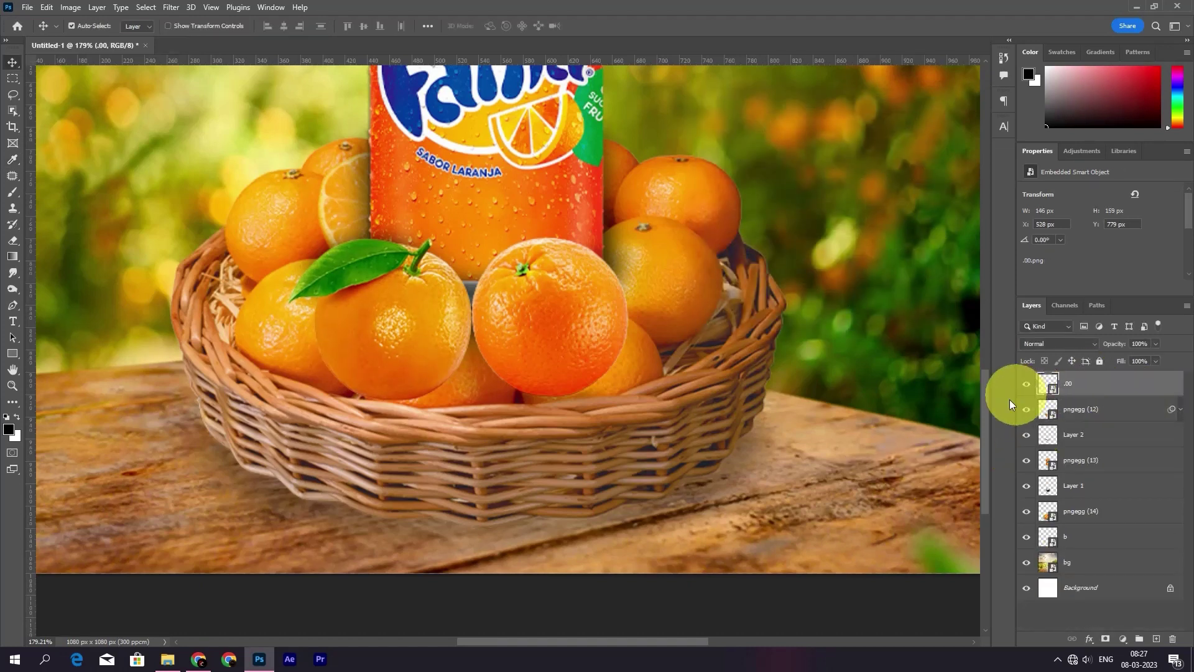
Add a new layer below .00 and brush faint shading over the left oranges
left_click(1138, 642)
left_click_drag(1095, 384, 1107, 438)
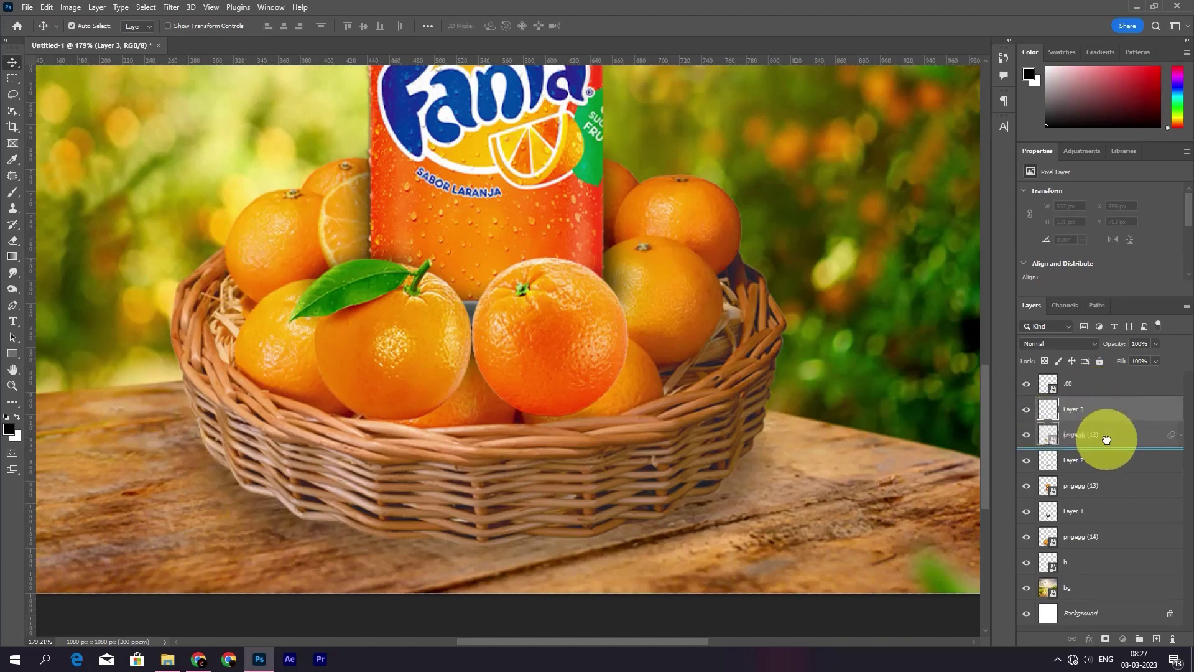
left_click(13, 197)
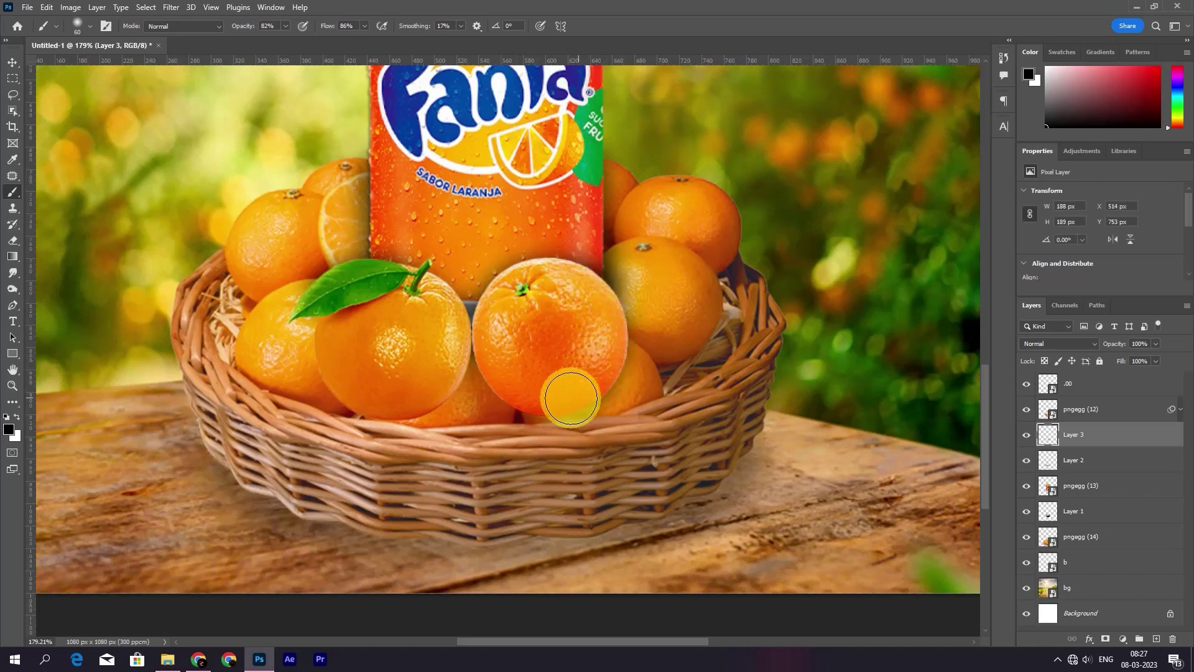
mouse_move(585, 399)
left_mouse_down()
mouse_move(434, 349)
mouse_move(341, 382)
mouse_move(347, 299)
mouse_move(449, 322)
mouse_move(386, 395)
mouse_move(426, 306)
mouse_move(346, 306)
mouse_move(764, 415)
left_mouse_up()
Create a new shadow layer, darken the gap between the oranges, and set it to 30% opacity
left_click(1127, 391)
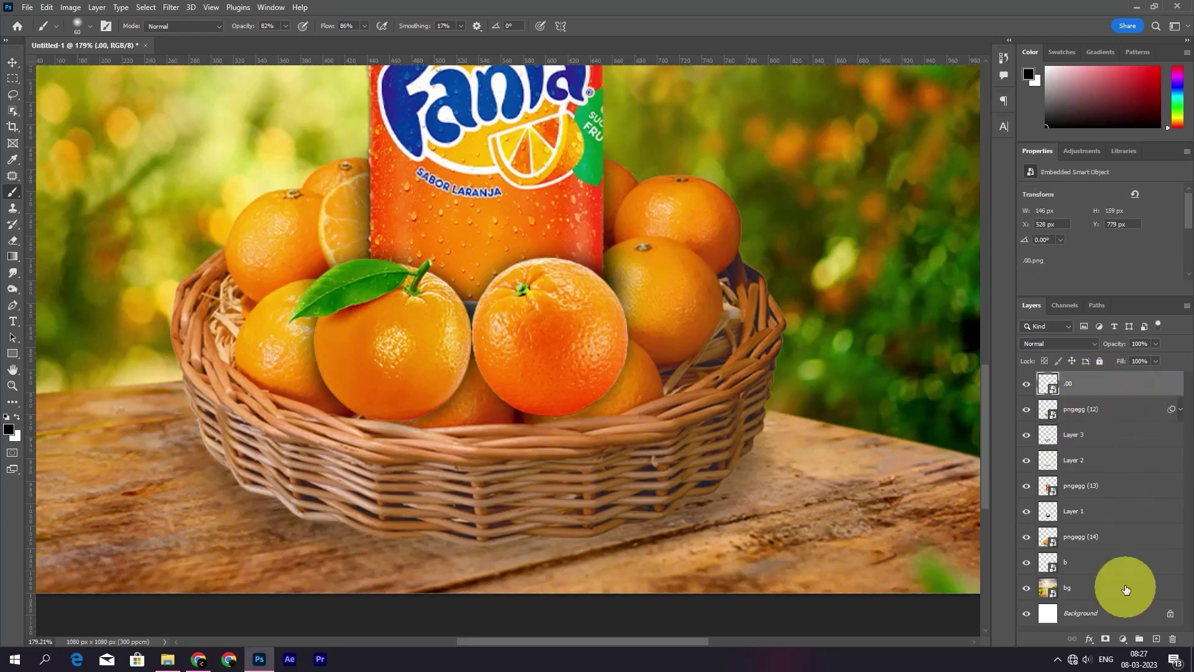
left_click(1155, 639)
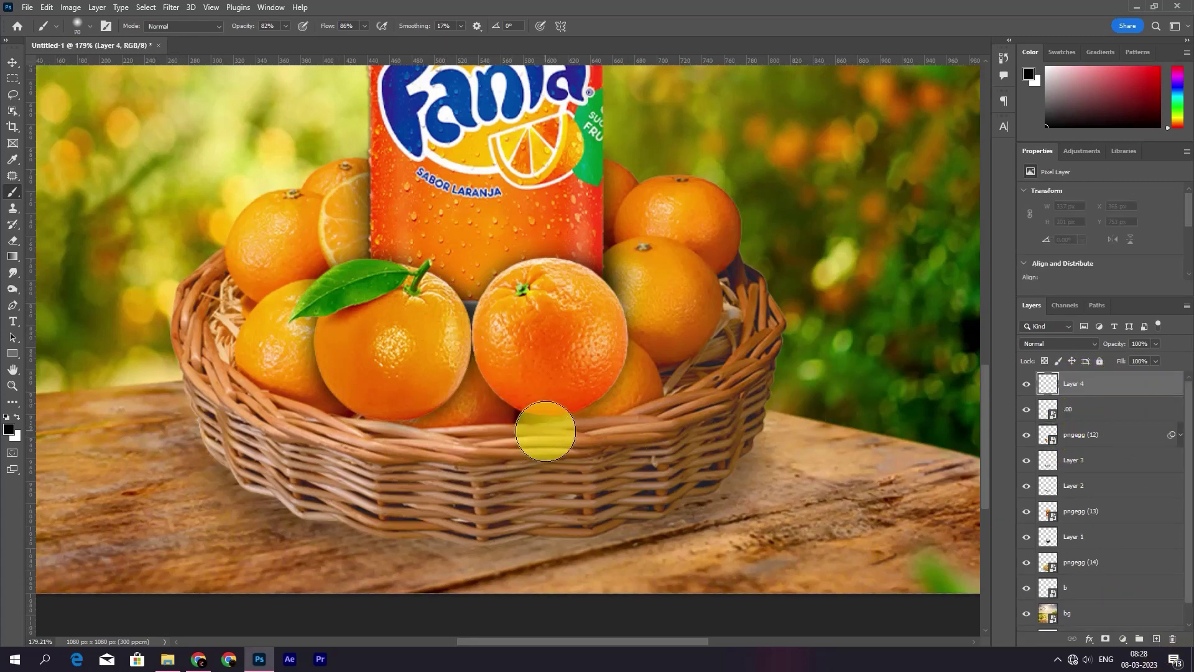
key("ctrl+z")
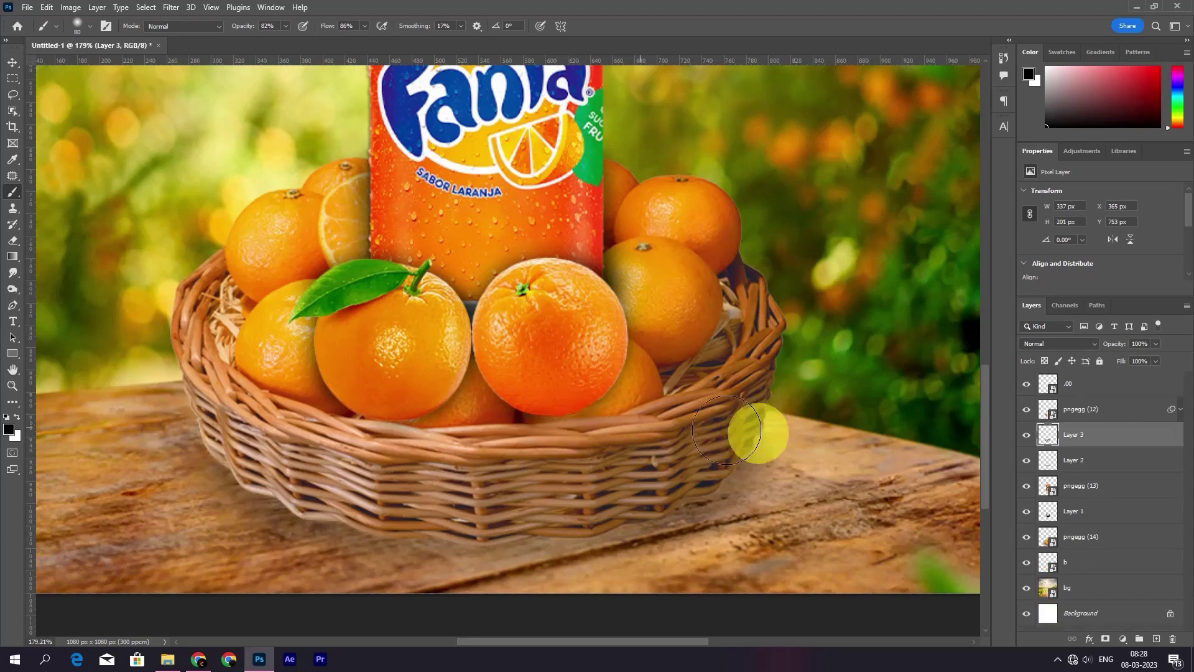
left_click(1126, 385)
left_click(1155, 639)
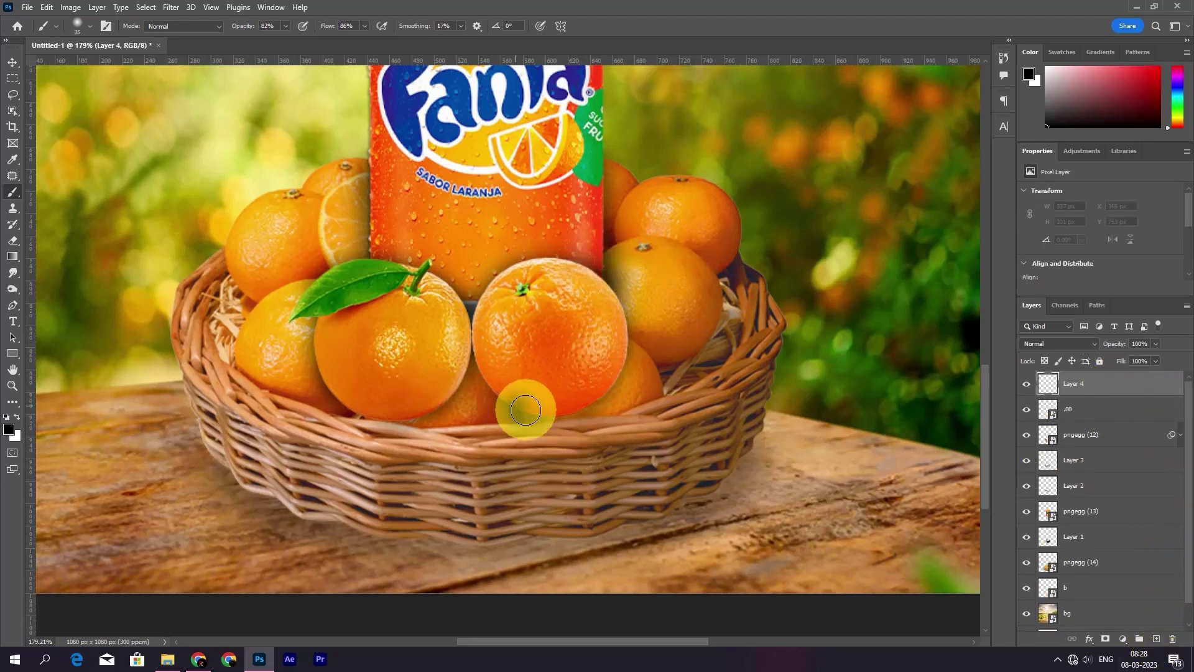
left_click_drag(526, 410, 488, 391)
left_click(1129, 344)
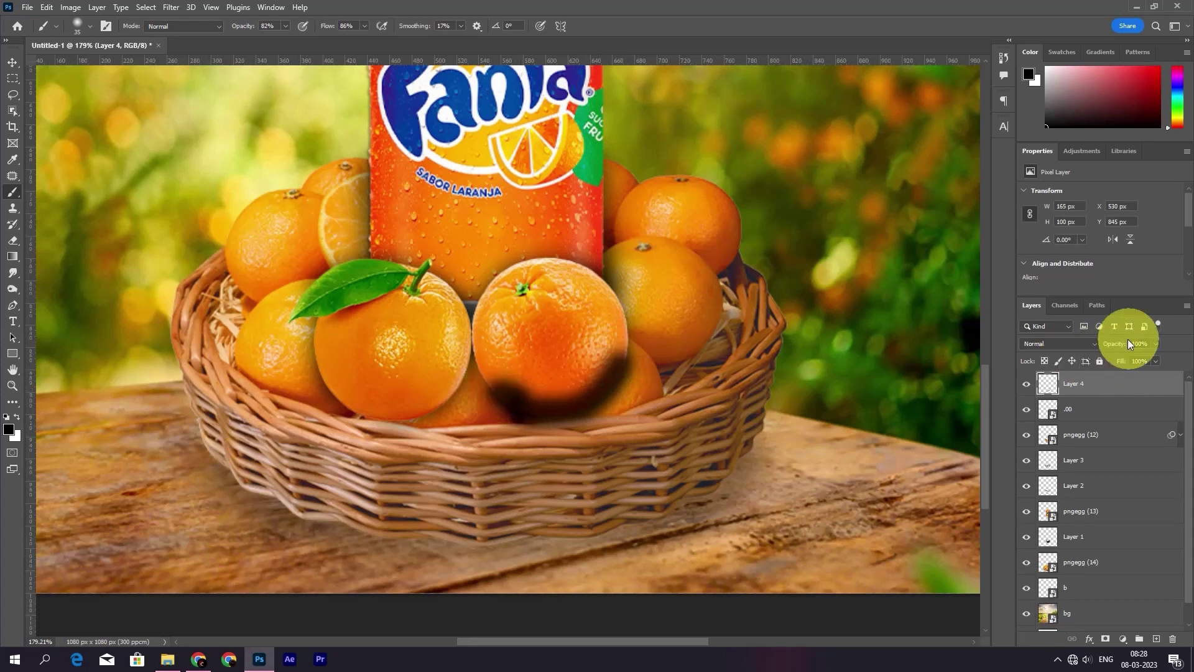
type("78")
left_click_drag(1100, 345, 1087, 350)
left_click_drag(1122, 347, 866, 333)
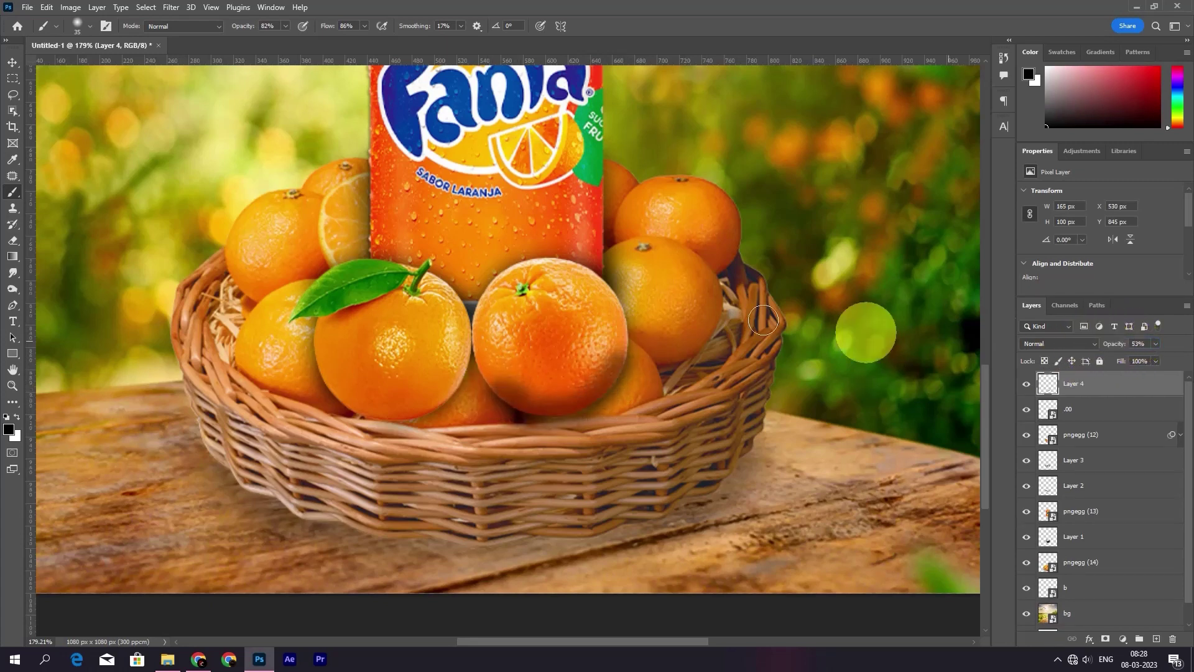
mouse_move(346, 400)
left_mouse_down()
mouse_move(464, 367)
mouse_move(469, 381)
mouse_move(473, 352)
left_mouse_up()
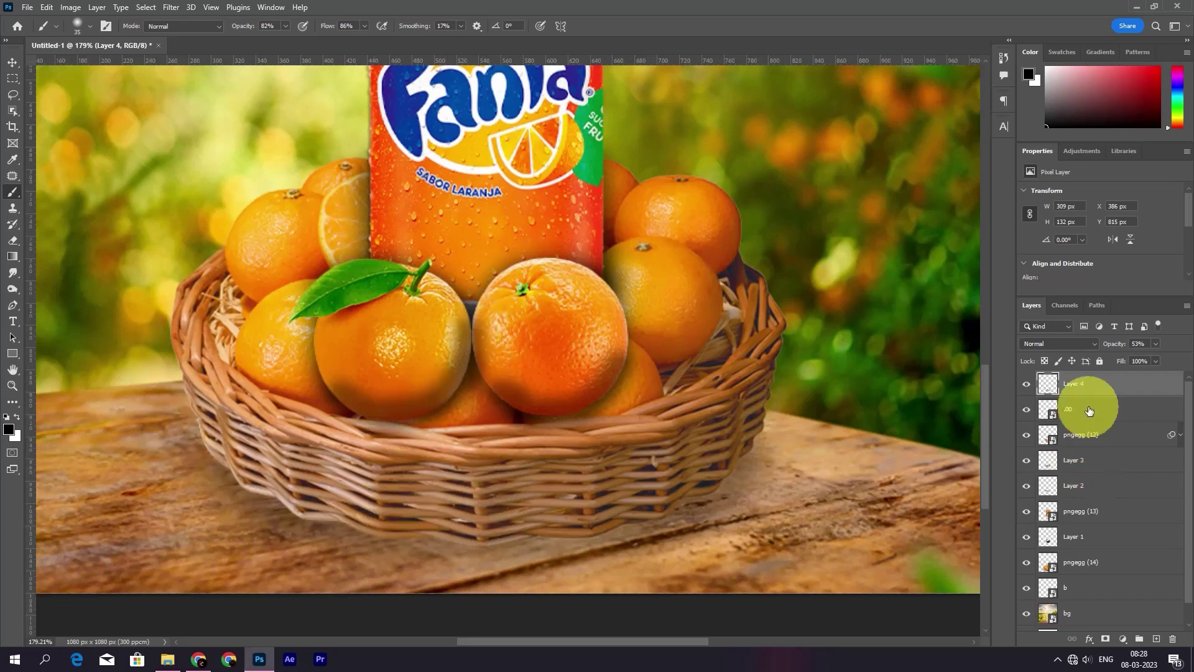
left_click_drag(1111, 343, 1107, 343)
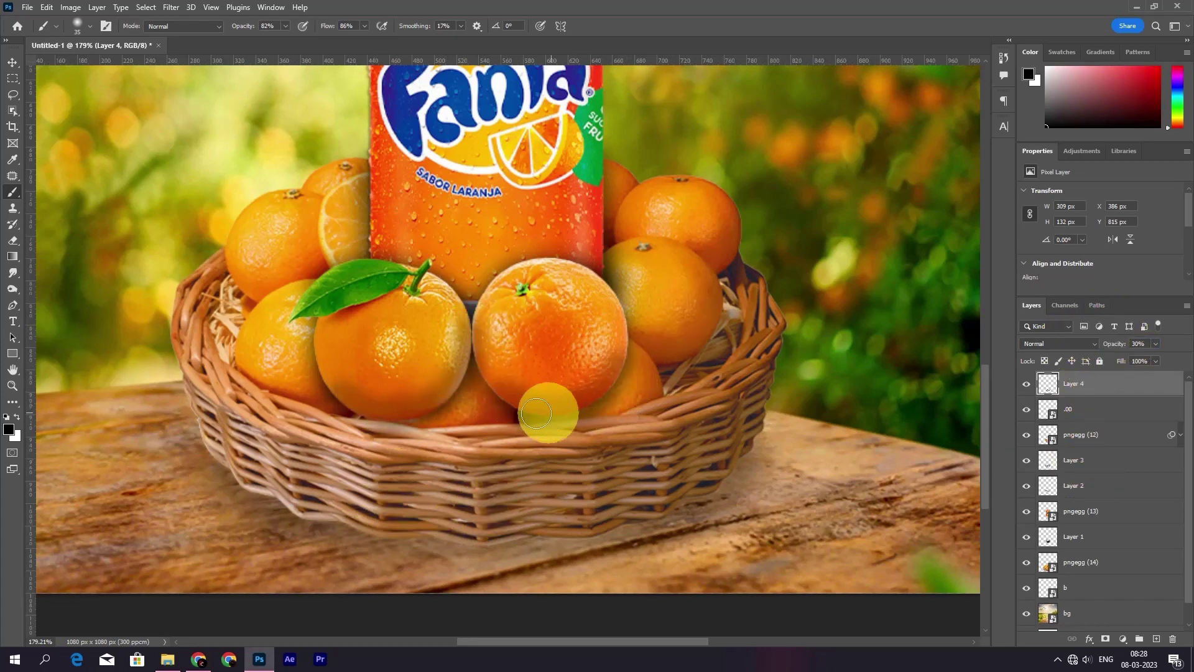
Brush more soft shading around the centre, left-centre and right oranges
left_click_drag(622, 329, 660, 308)
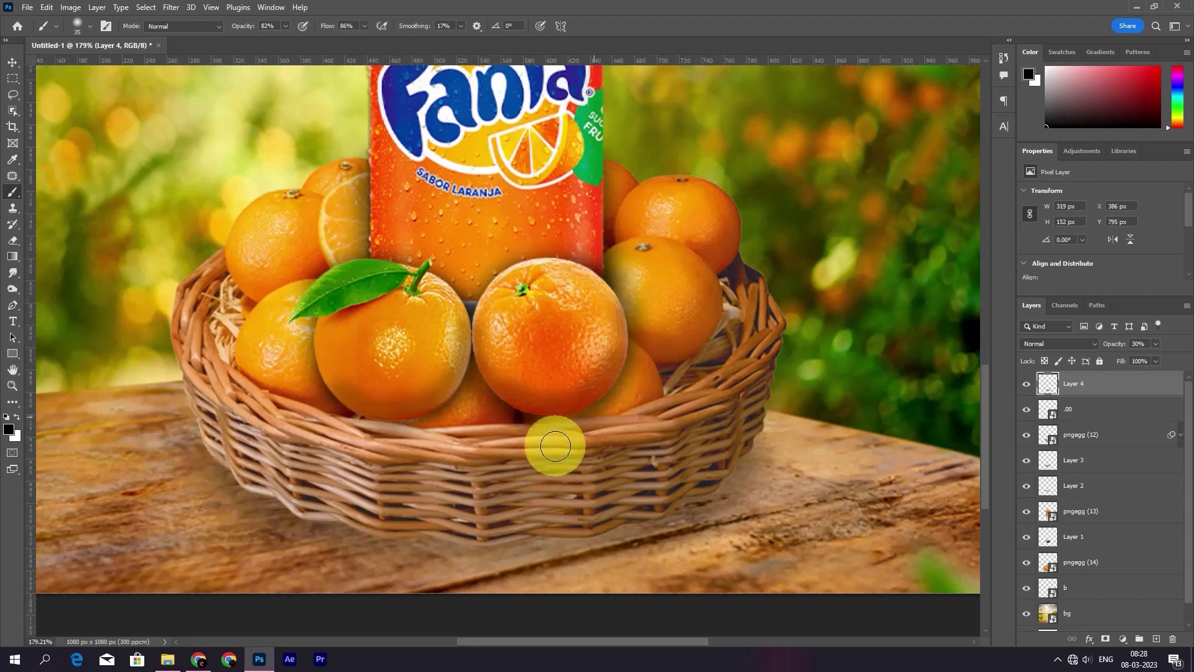
left_click_drag(496, 283, 578, 274)
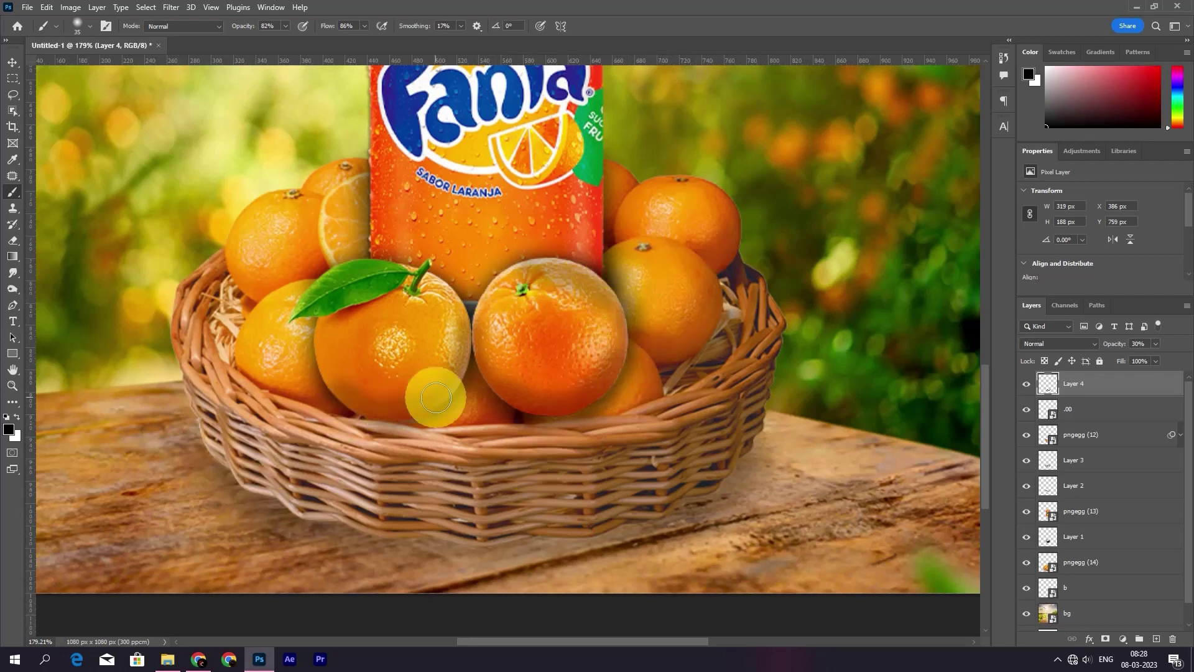
mouse_move(443, 393)
left_mouse_down()
mouse_move(598, 409)
mouse_move(342, 435)
mouse_move(334, 417)
mouse_move(494, 402)
mouse_move(321, 448)
left_mouse_up()
left_click_drag(308, 331, 317, 384)
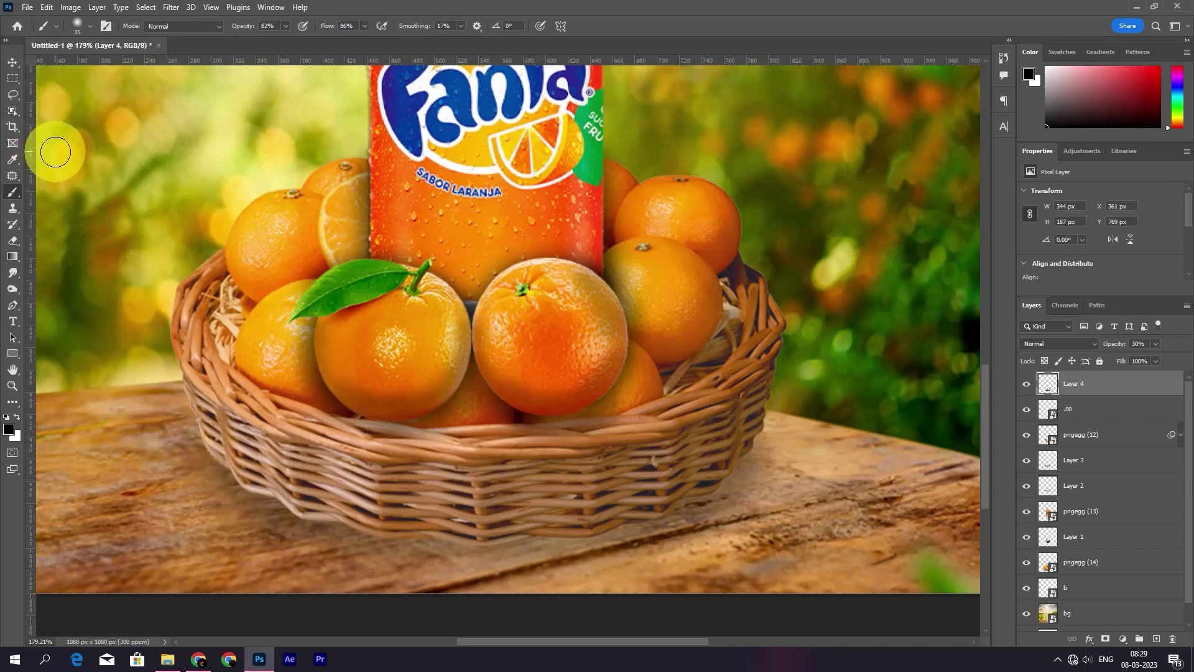
key("ctrl+0")
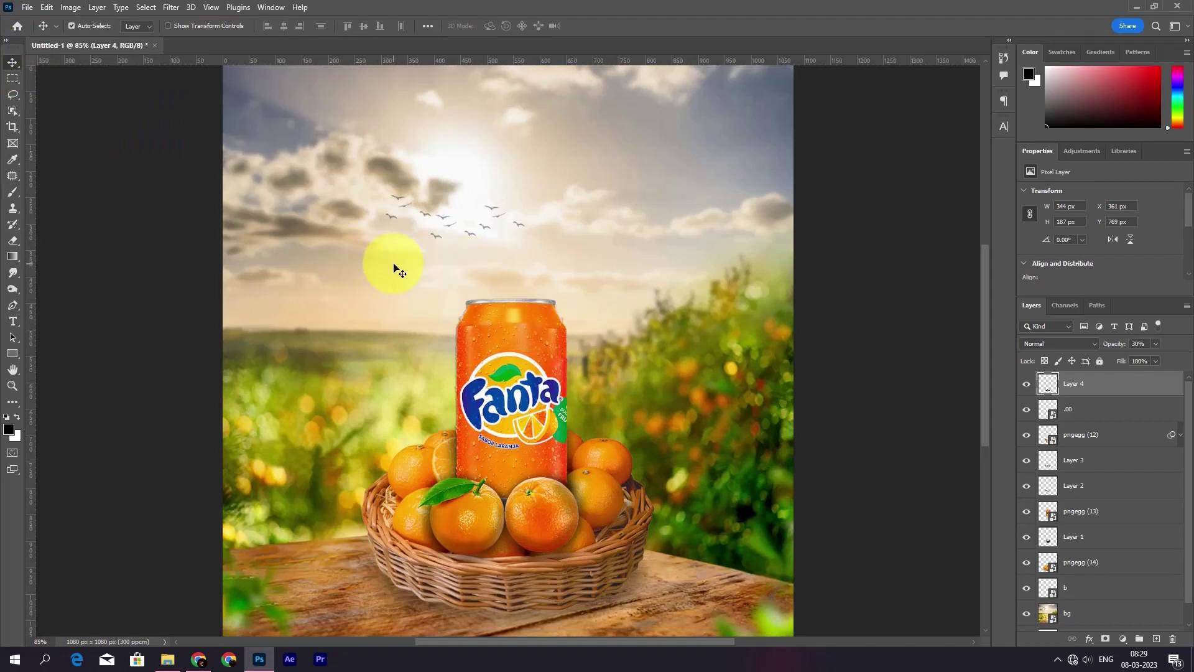
On a new layer above 'b', paint a dark shadow along the basket's base at 76% opacity
left_click(1093, 587)
left_click(1157, 639)
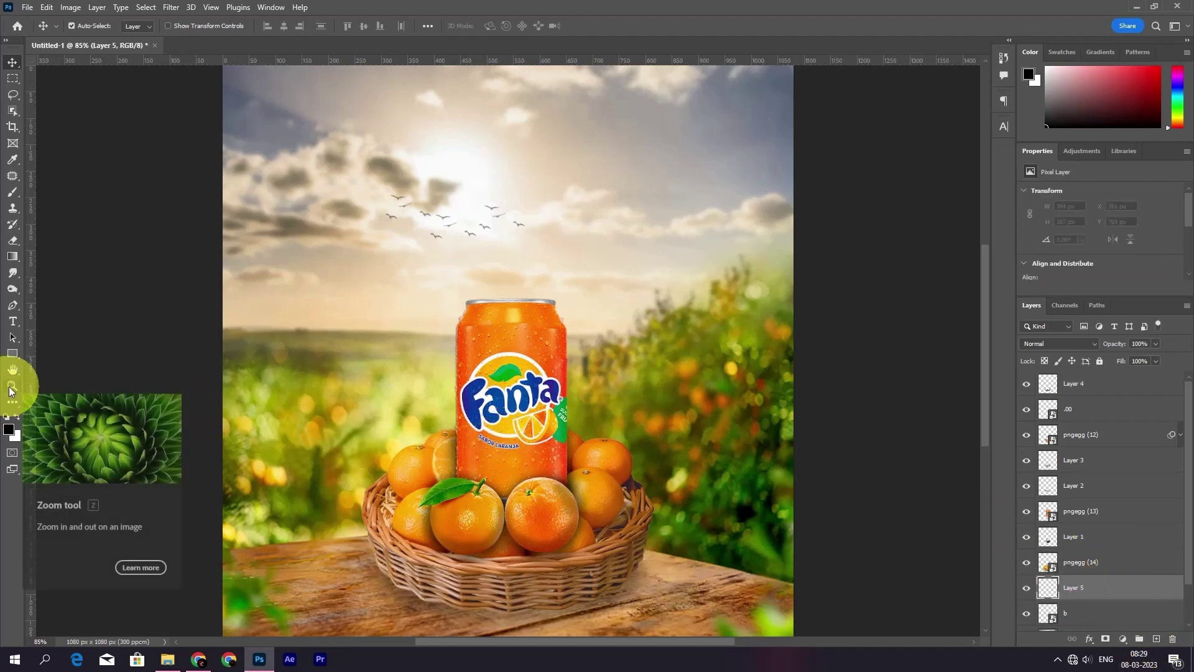
left_click(12, 192)
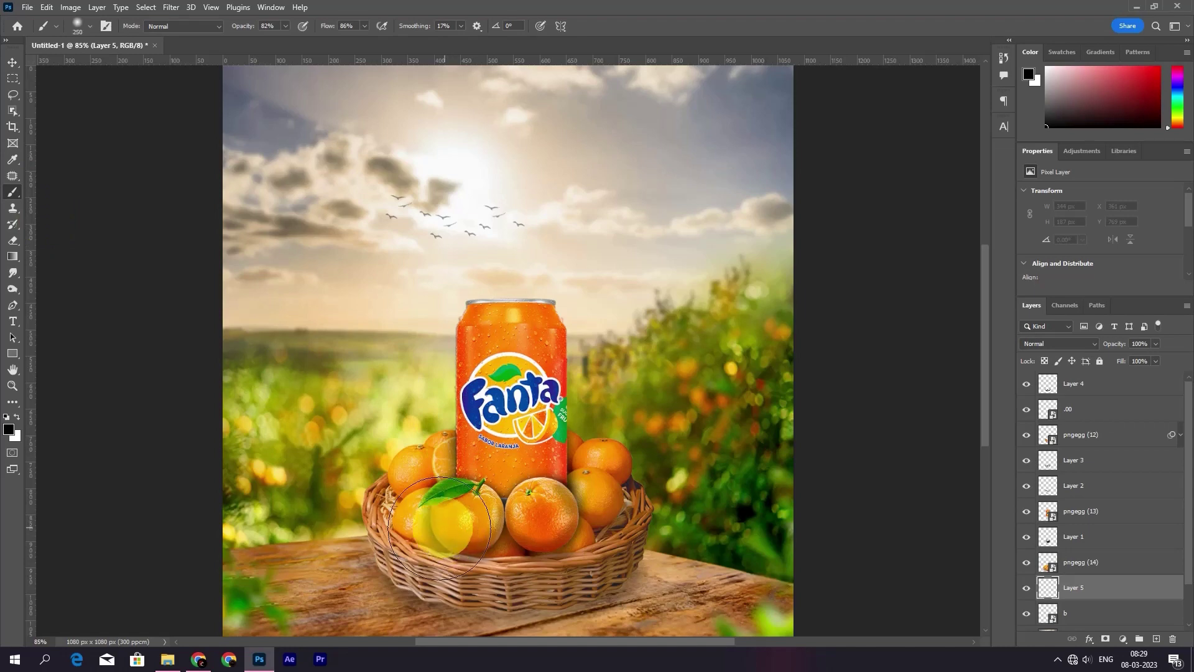
left_click_drag(439, 529, 463, 585)
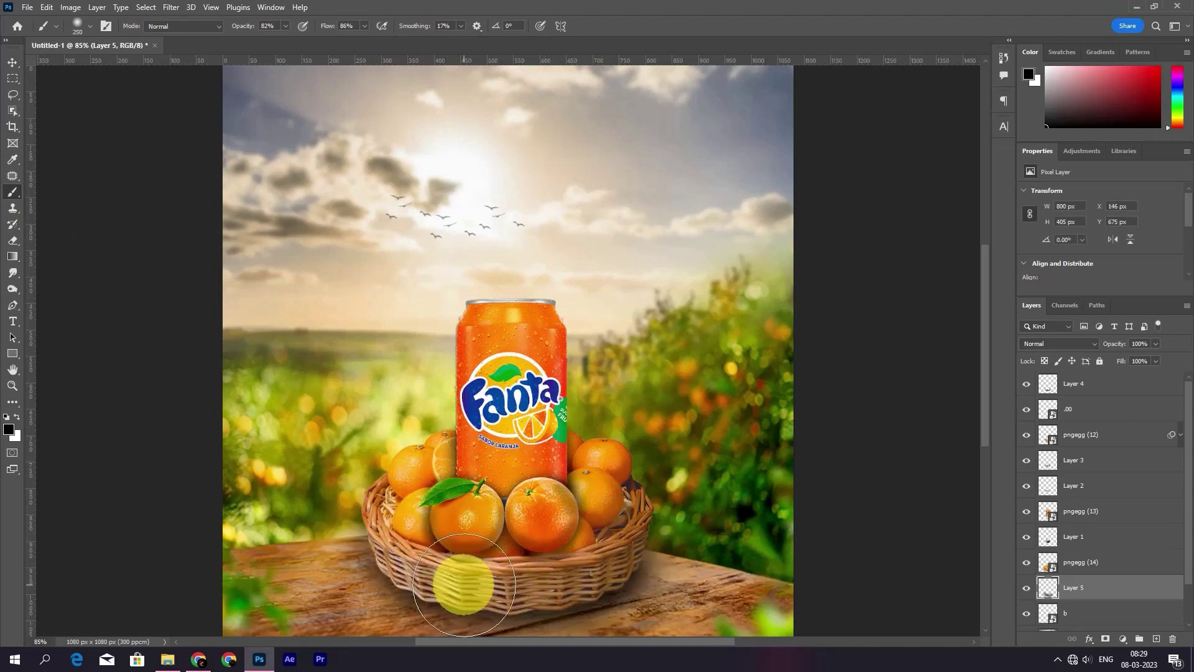
left_click_drag(392, 555, 621, 562)
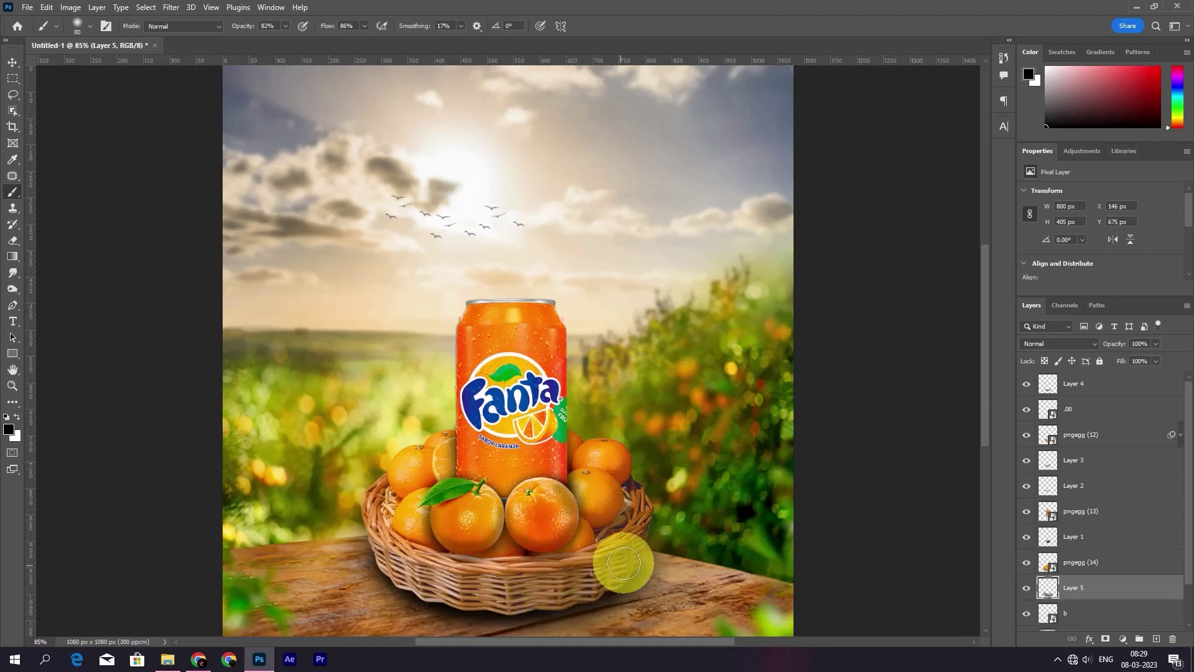
left_click_drag(1108, 347, 1094, 343)
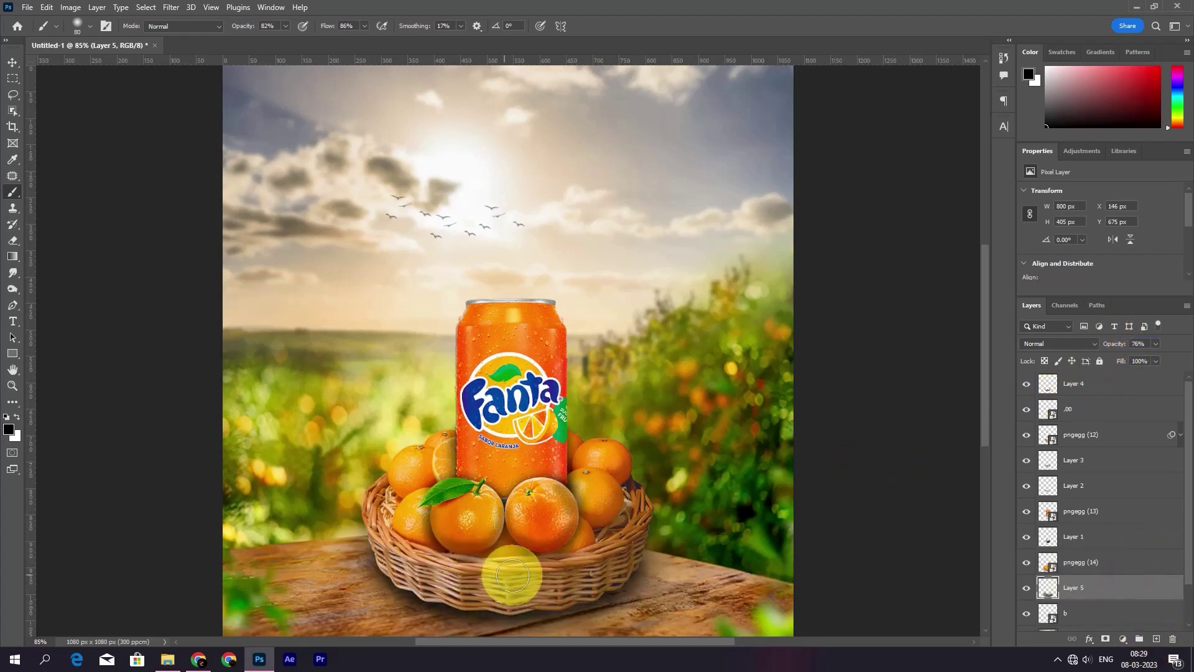
left_click(12, 63)
left_click(458, 576)
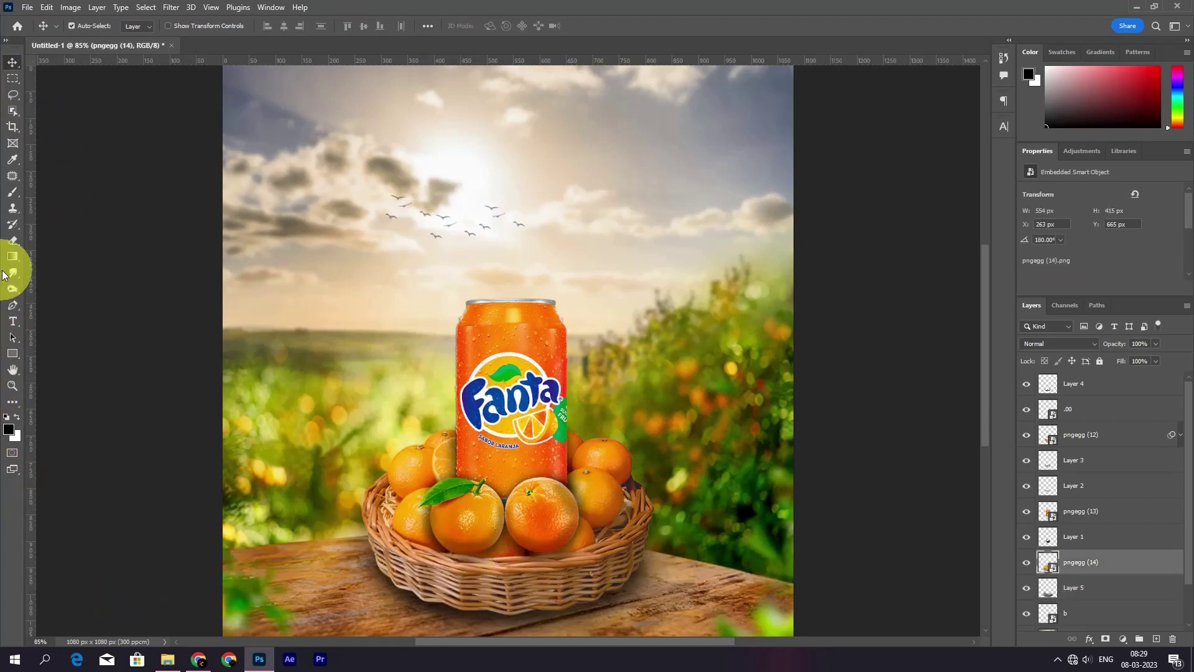
Rasterize the basket layer pngegg (14) and lighten its weave with an enlarged Dodge brush
right_click(17, 294)
left_click(56, 302)
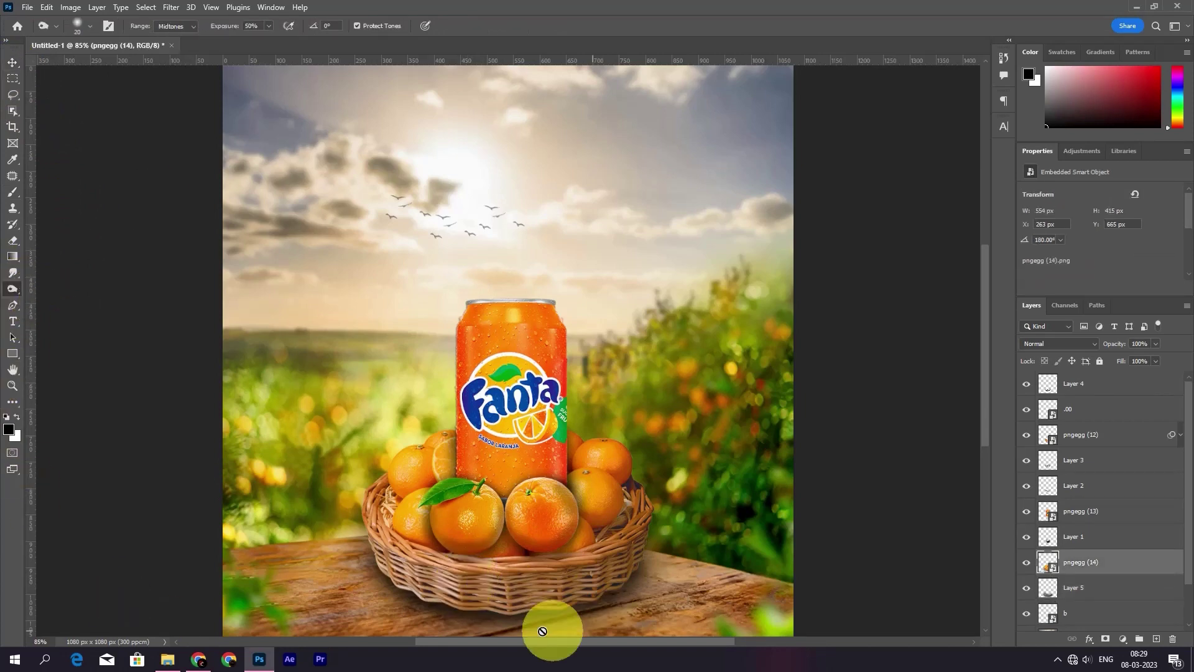
left_click(440, 581)
left_click(579, 254)
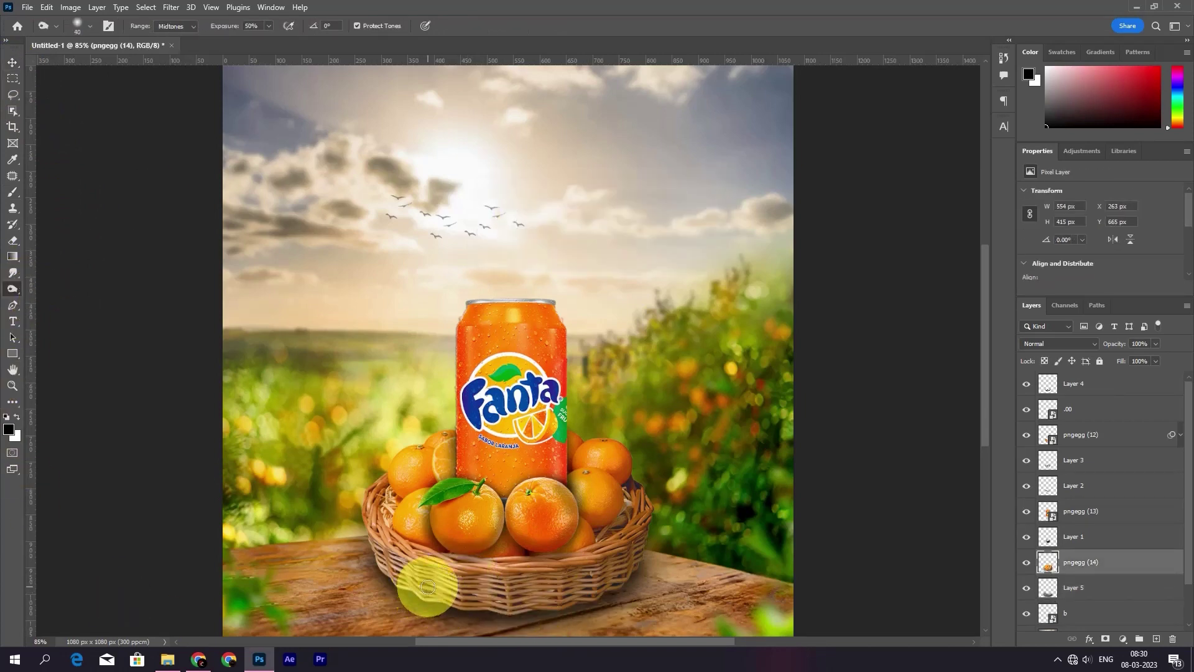
mouse_move(428, 587)
left_mouse_down()
mouse_move(515, 599)
mouse_move(581, 568)
mouse_move(528, 559)
mouse_move(439, 572)
mouse_move(586, 594)
mouse_move(640, 547)
mouse_move(565, 563)
mouse_move(569, 552)
mouse_move(630, 501)
mouse_move(642, 559)
mouse_move(619, 520)
mouse_move(562, 492)
left_mouse_up()
key("bracketright")
left_click(1089, 434)
Rasterize pngegg (12), pngegg (13) and .00, and dodge-lighten their oranges
left_click(506, 534)
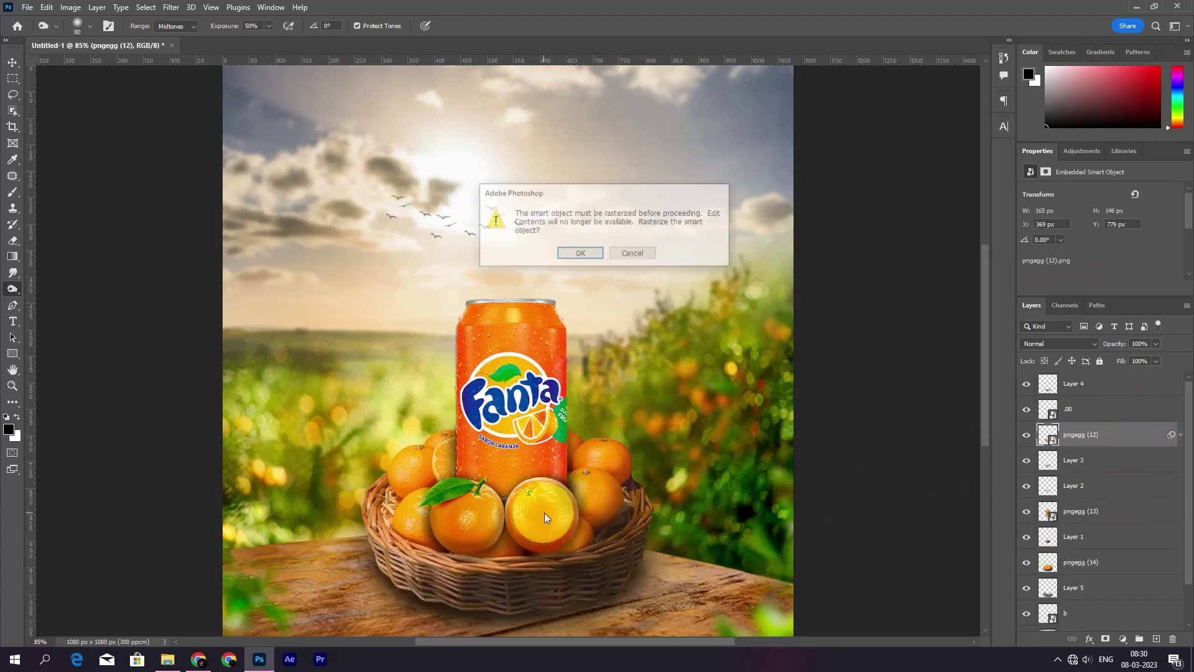
left_click(580, 254)
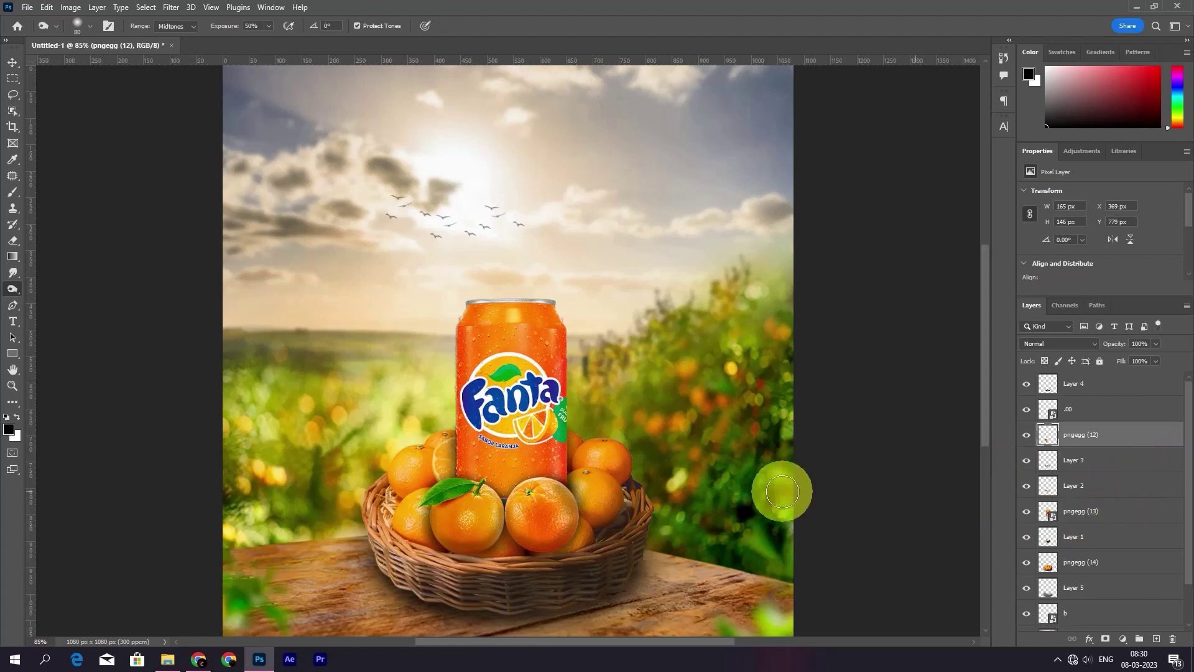
left_click(1081, 510)
left_click(498, 417)
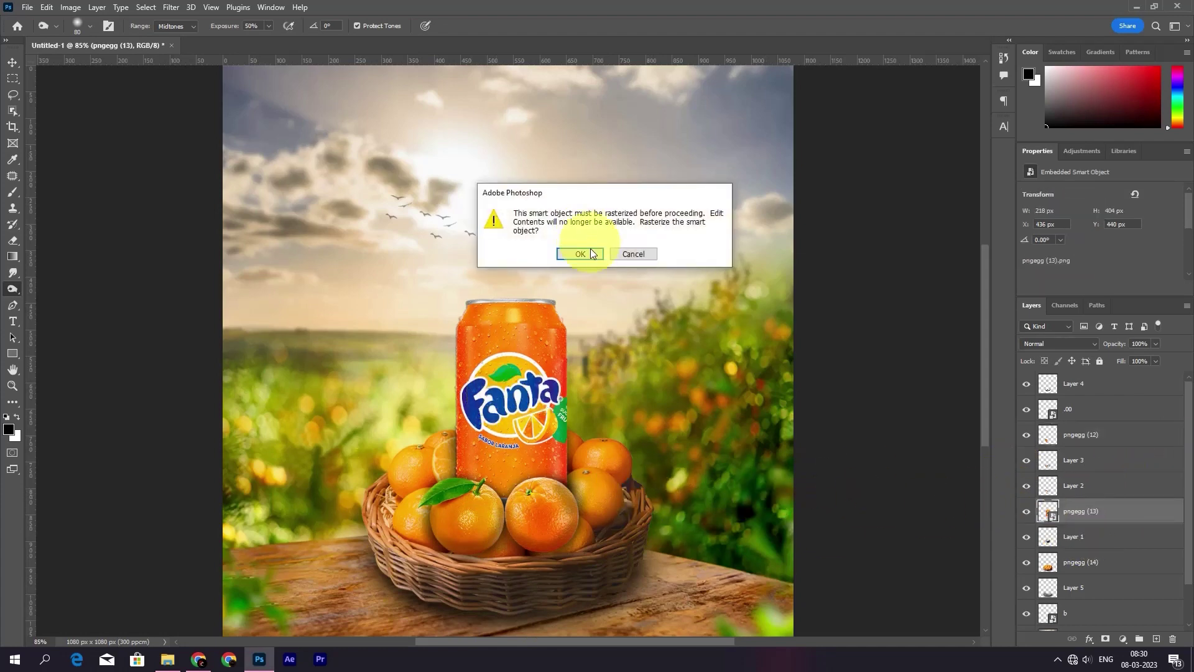
left_click(581, 254)
mouse_move(557, 334)
left_mouse_down()
mouse_move(560, 478)
mouse_move(546, 431)
mouse_move(541, 496)
mouse_move(514, 517)
left_mouse_up()
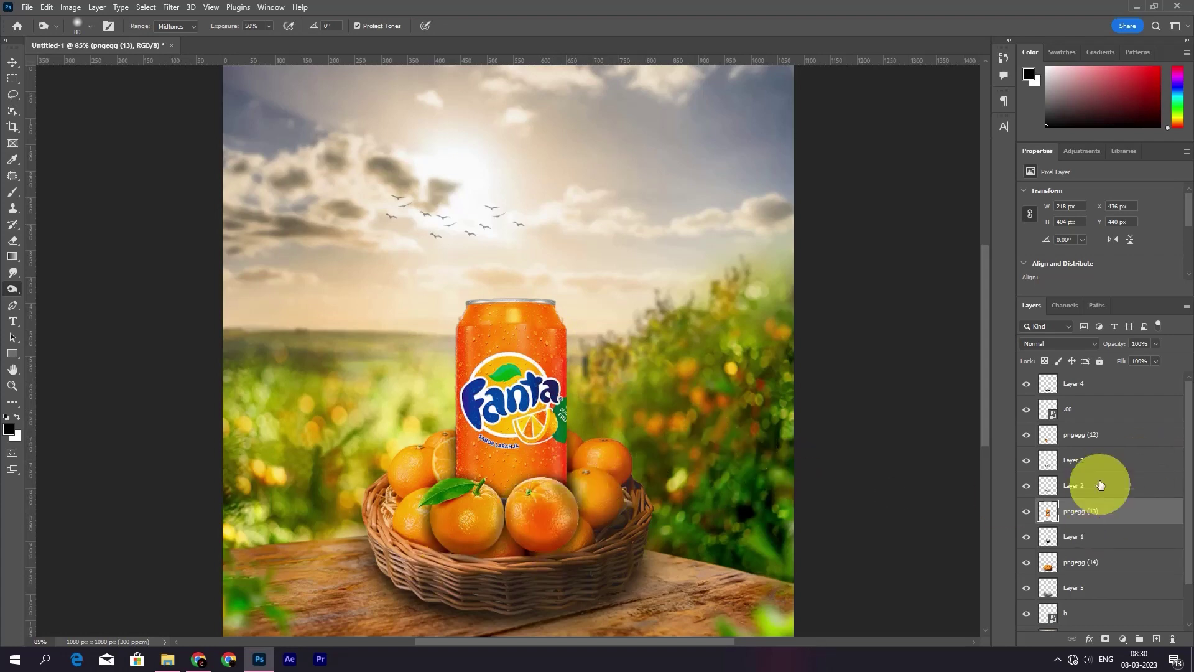
left_click(1107, 410)
left_click(465, 515)
left_click(579, 253)
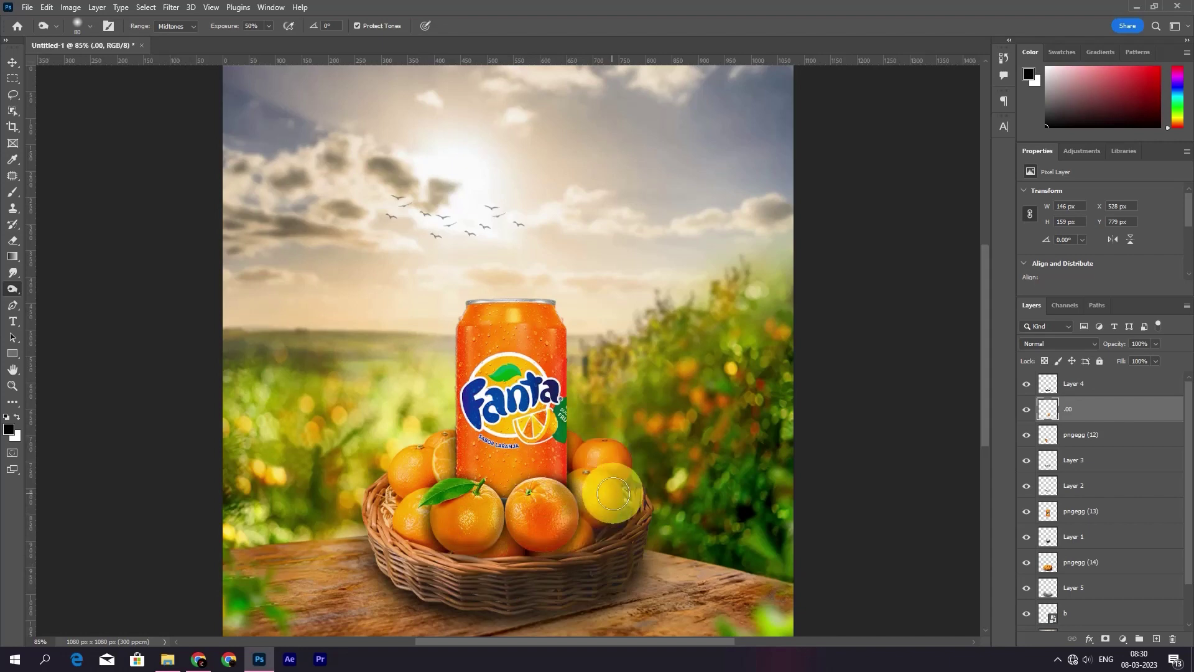
Brighten the oranges below the can with further dodging
scroll(562, 538, "down", 2)
scroll(547, 404, "up", 2)
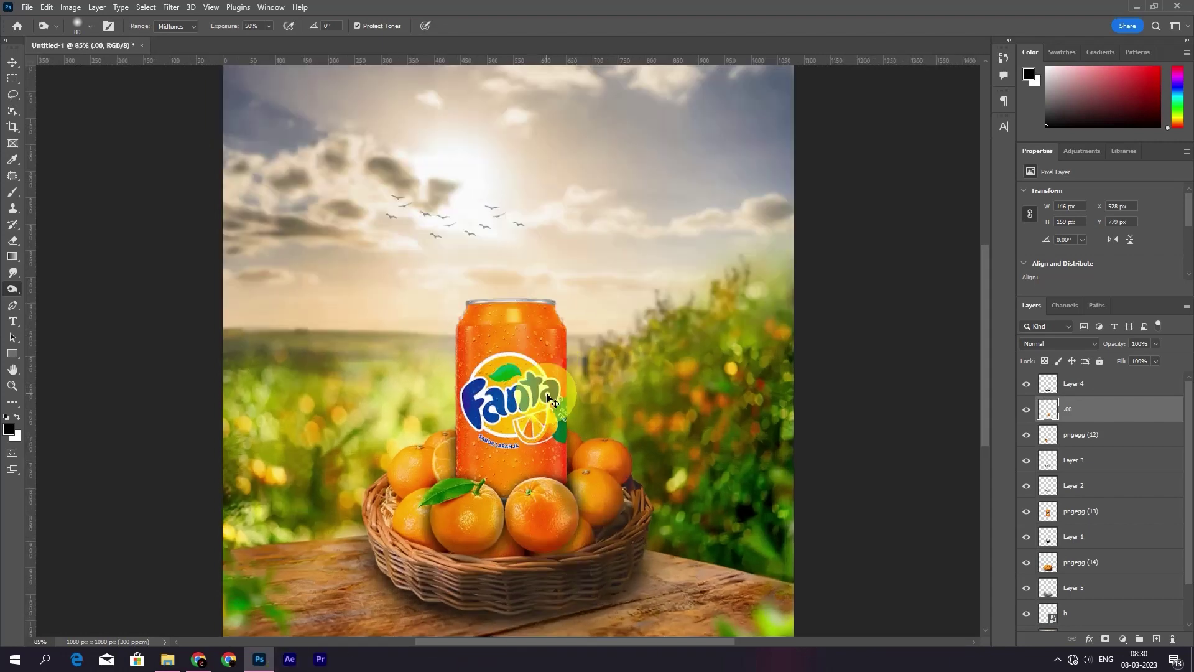
scroll(546, 398, "down", 1)
scroll(546, 398, "down", 1)
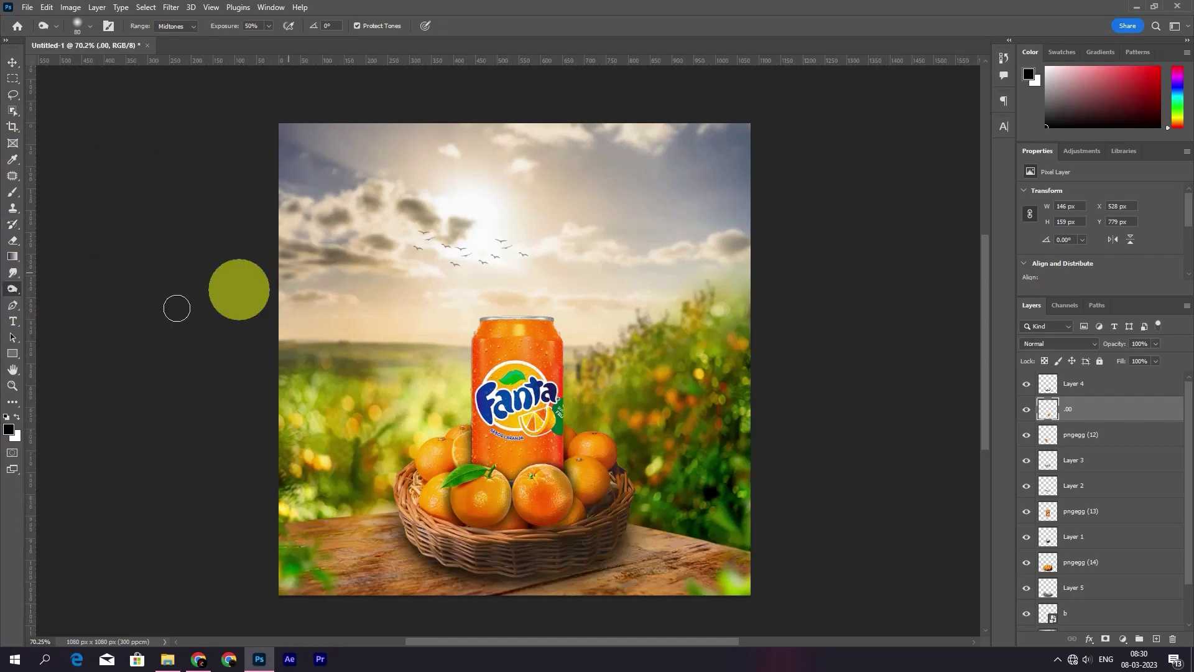
right_click(12, 291)
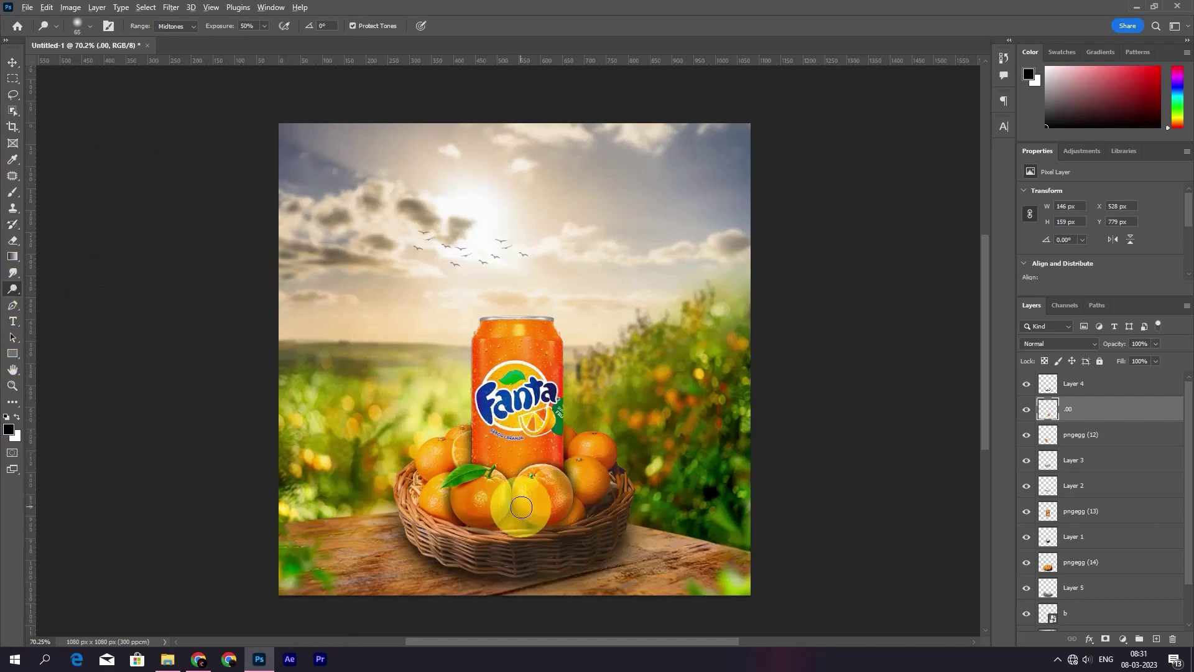
scroll(525, 491, "up", 3)
left_click_drag(525, 488, 548, 330)
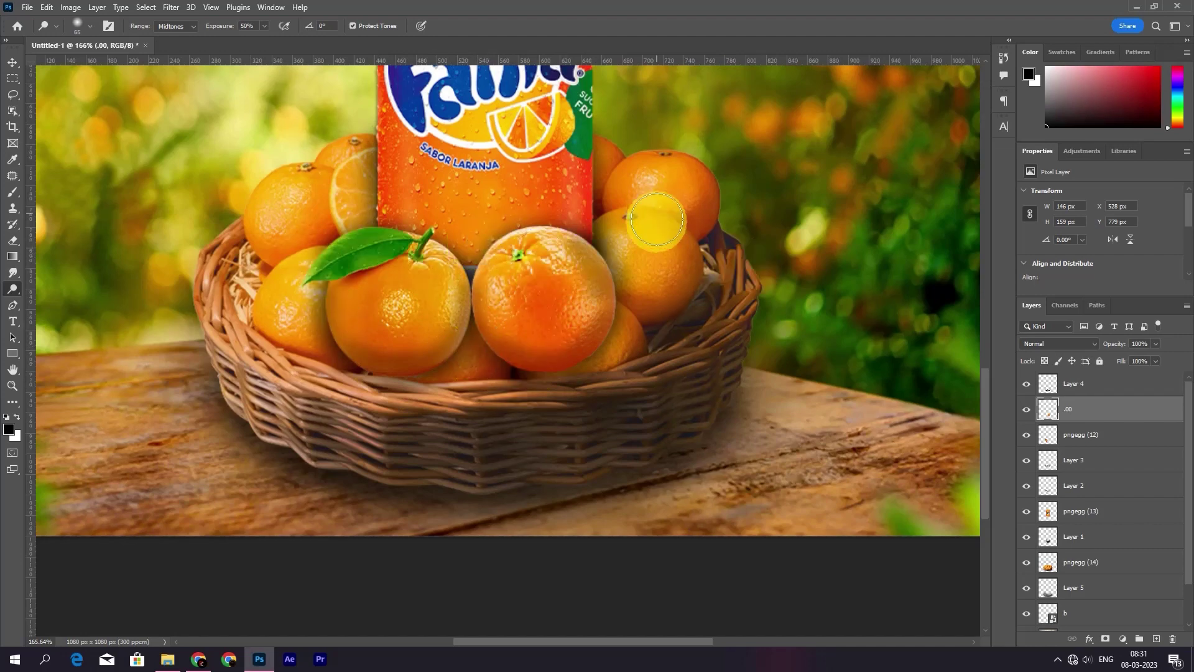
Select pngegg (14), fit the image on screen, and bring up the project image folder
left_click(1098, 562)
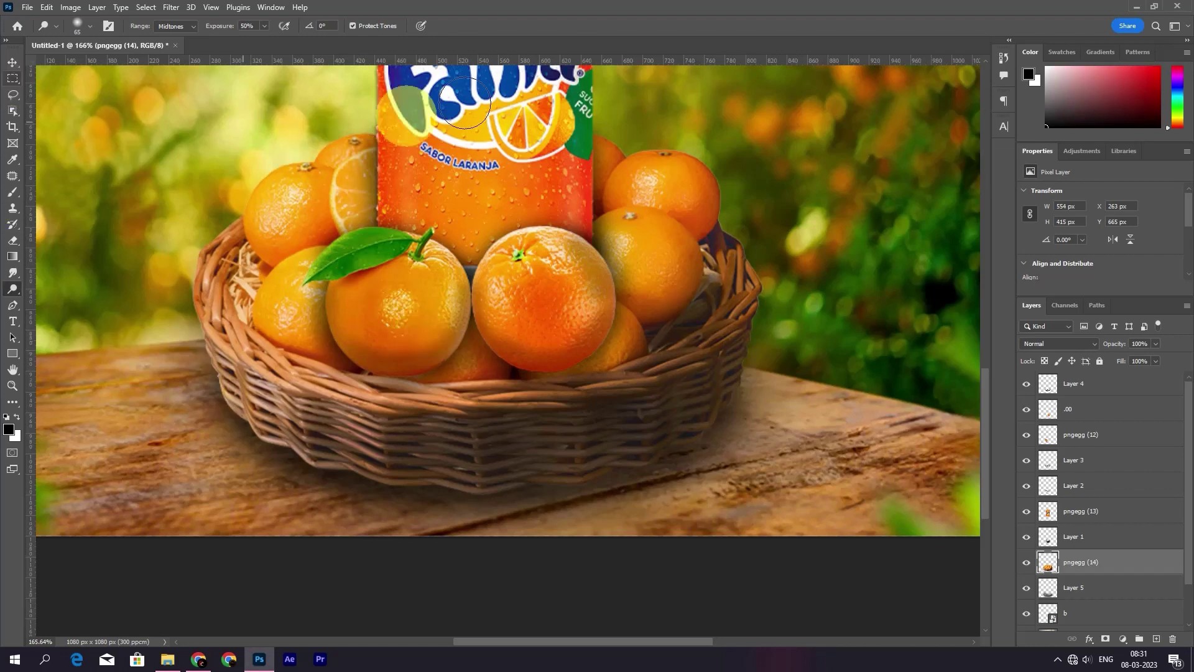
left_click(12, 62)
key("ctrl+0")
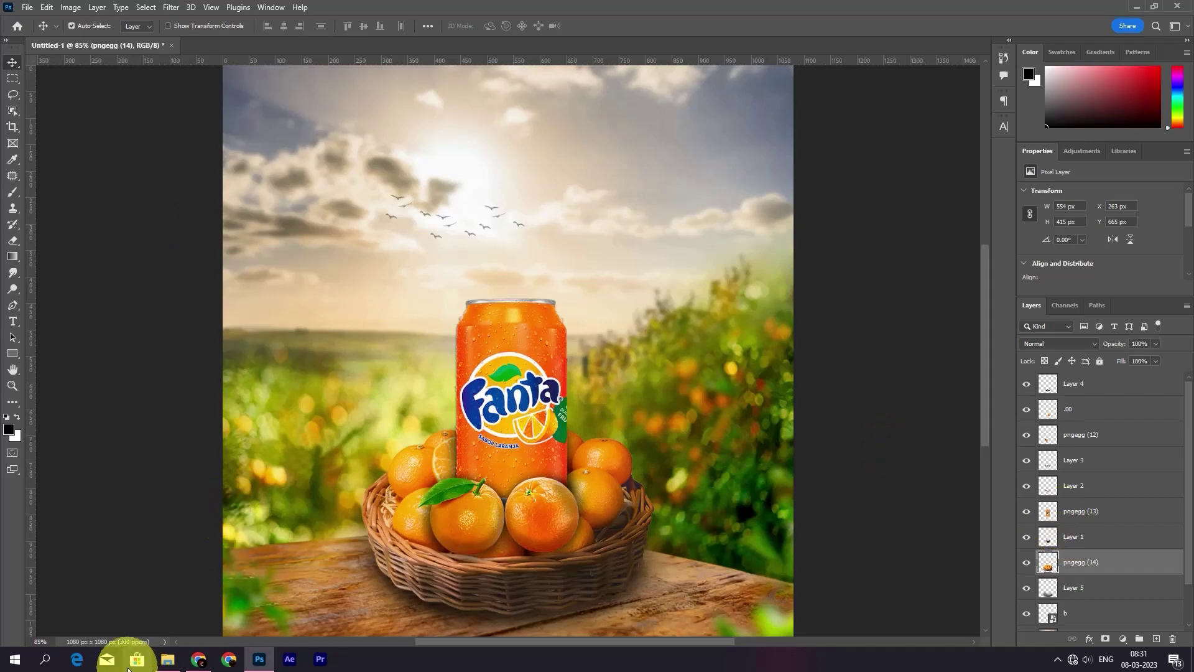
left_click(172, 664)
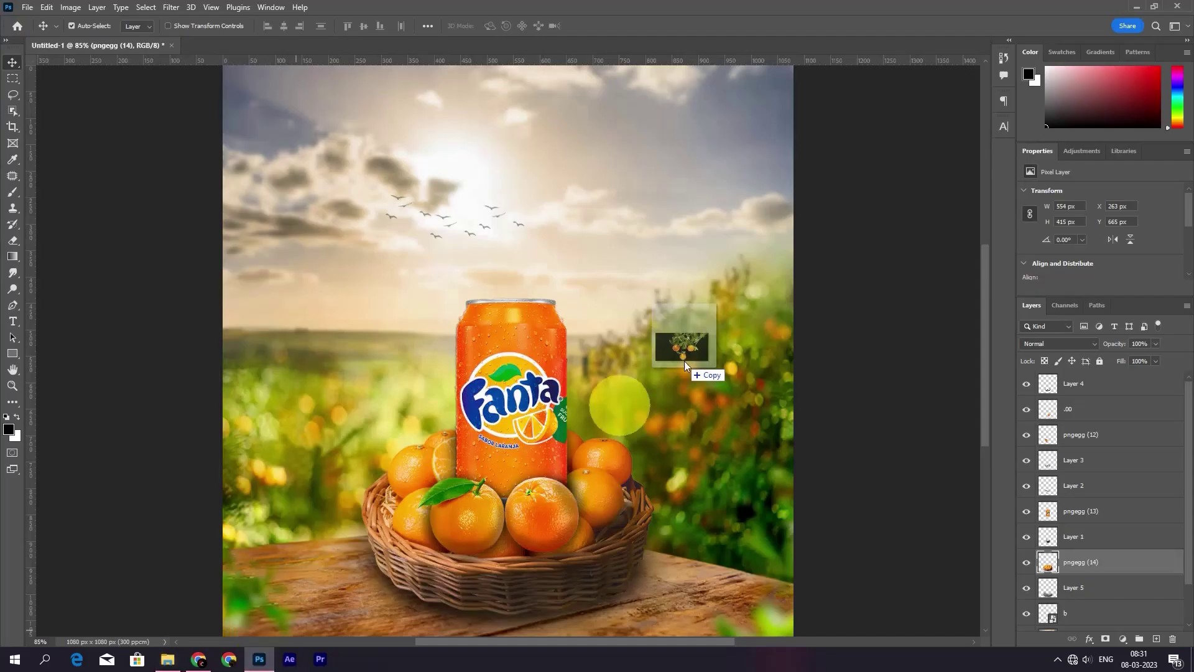
Place the orange-branch image from the folder onto the composite canvas
left_click_drag(418, 454, 684, 361)
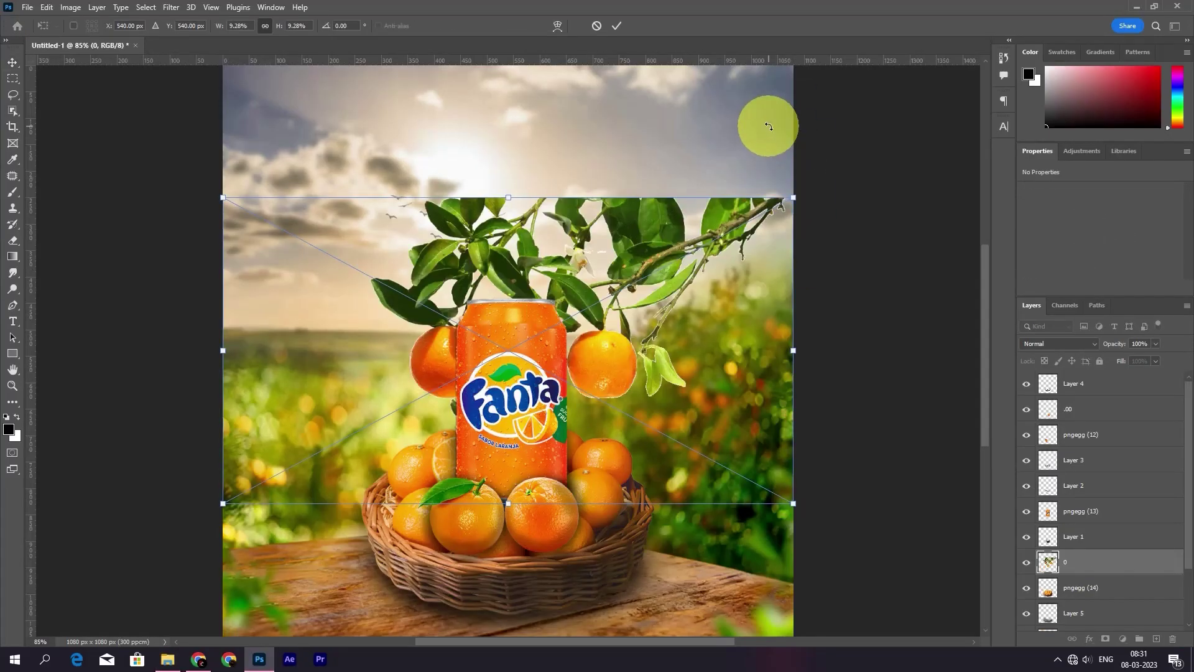
left_click_drag(660, 268, 721, 114)
scroll(722, 113, "down", 2)
scroll(720, 143, "down", 2)
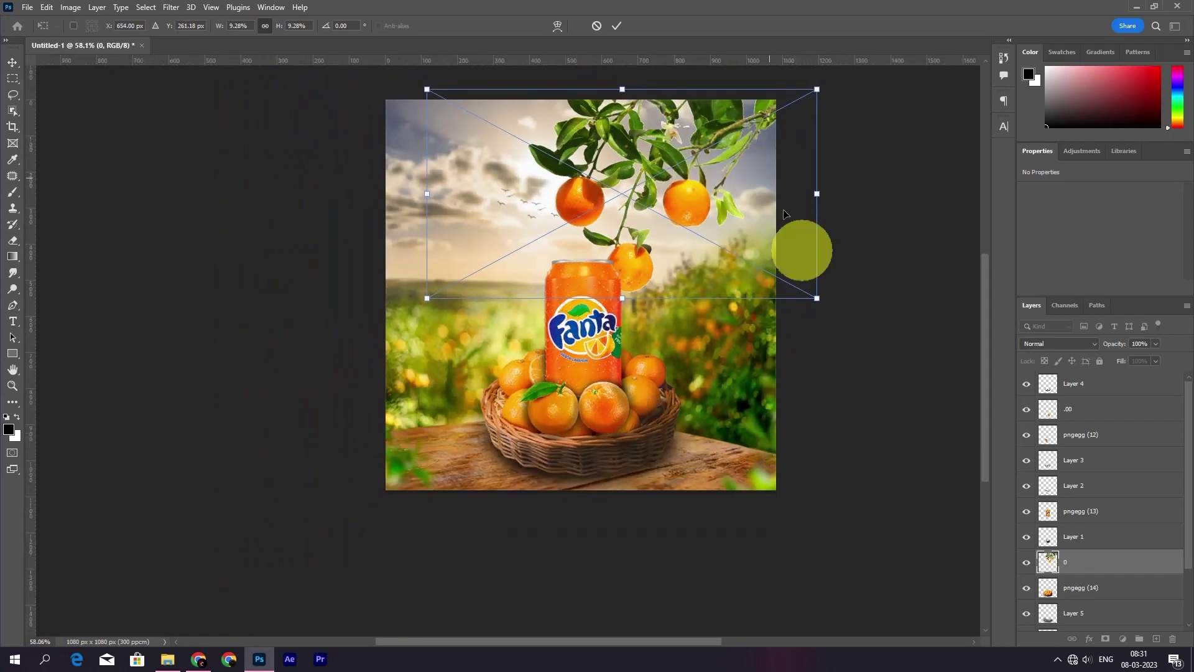
Shrink the branch into the top-right corner and raise layer 0 to the top of the stack
mouse_move(818, 298)
left_mouse_down()
mouse_move(630, 168)
mouse_move(754, 120)
left_mouse_up()
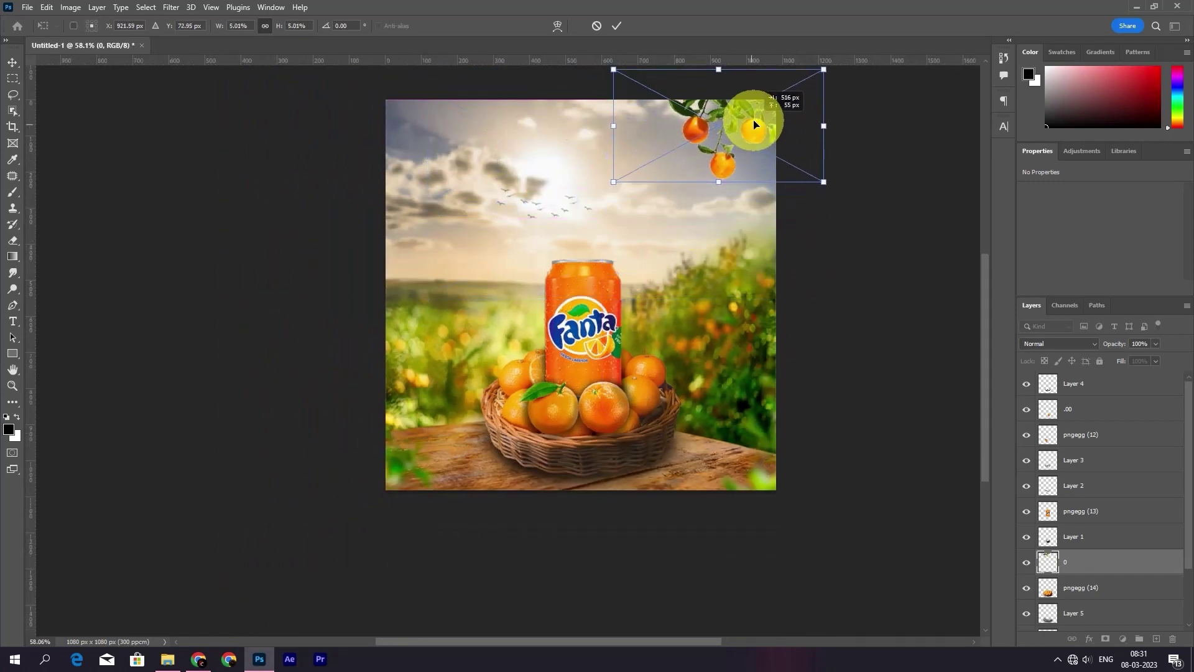
left_click_drag(616, 153, 644, 133)
left_click_drag(759, 133, 725, 128)
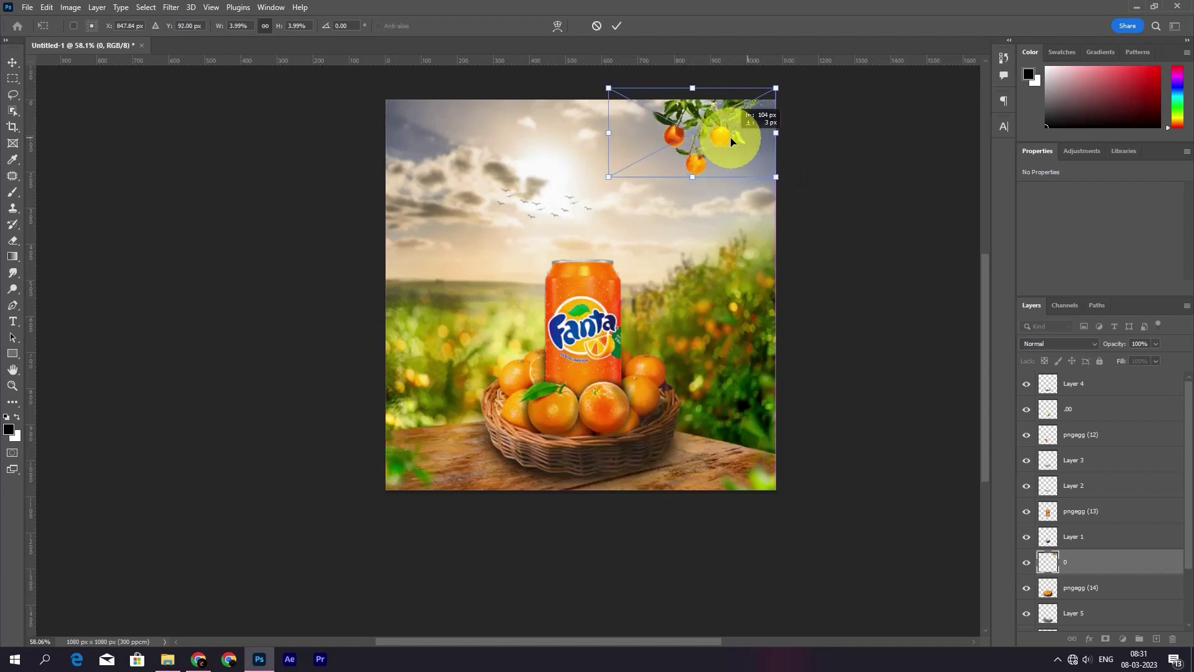
left_click_drag(606, 135, 630, 135)
left_click_drag(726, 125, 733, 130)
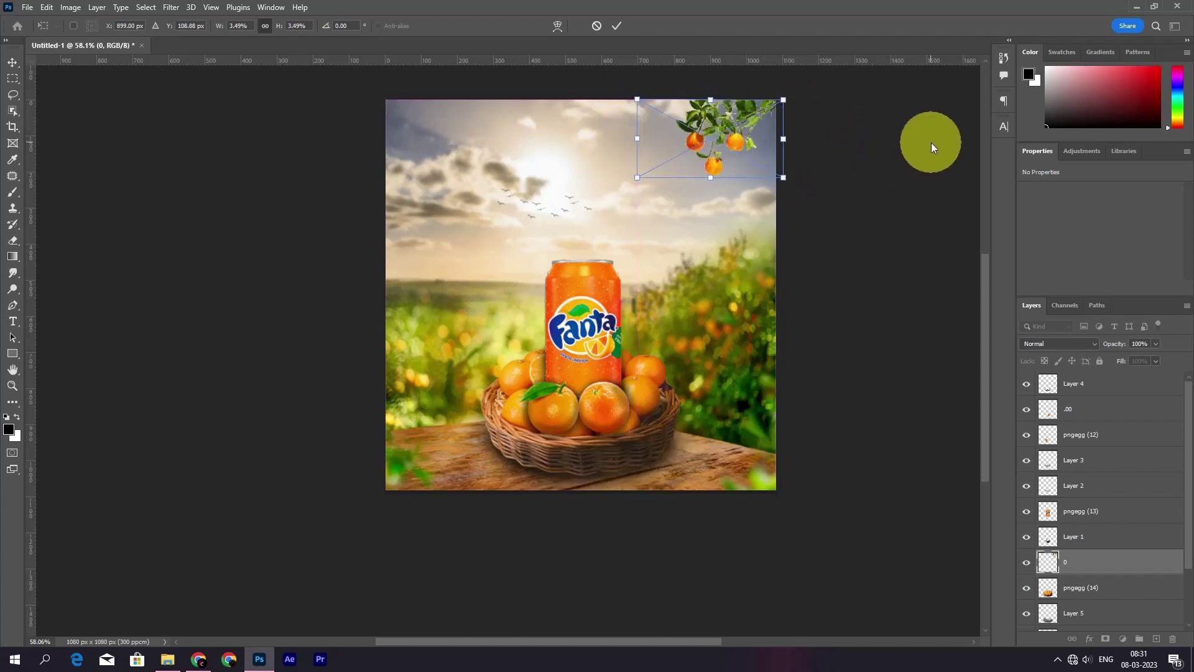
key("Return")
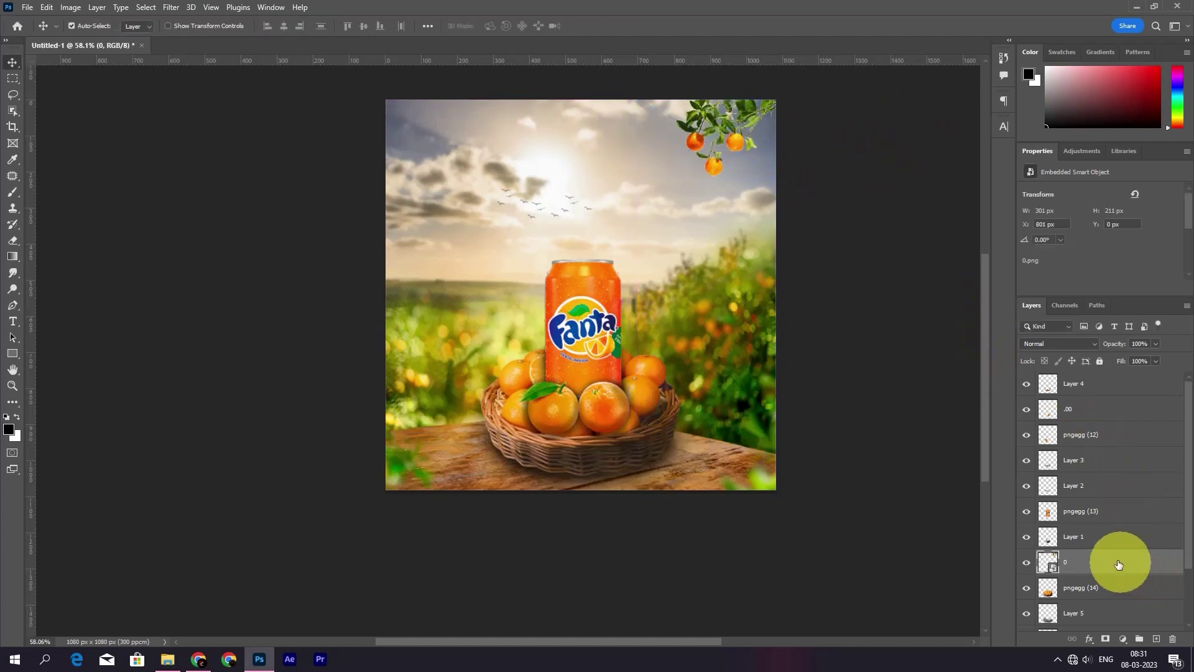
left_click_drag(1118, 564, 1095, 373)
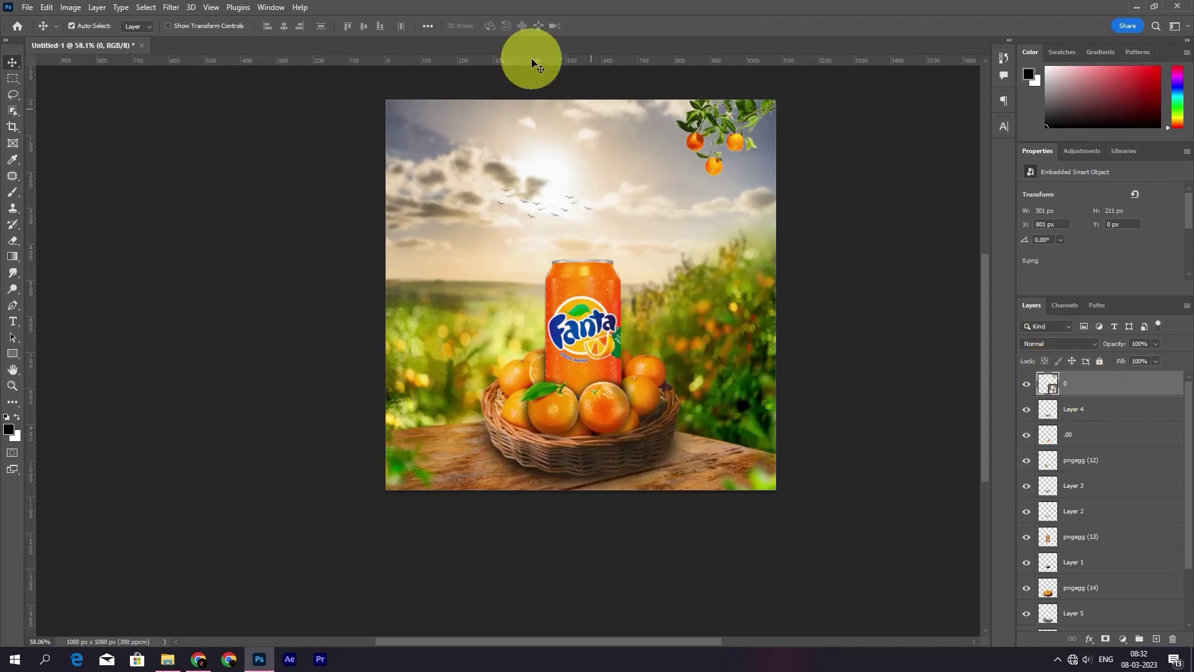
Apply a 4.0-pixel Gaussian Blur to the orange branch
left_click(171, 7)
mouse_move(341, 181)
left_click(356, 213)
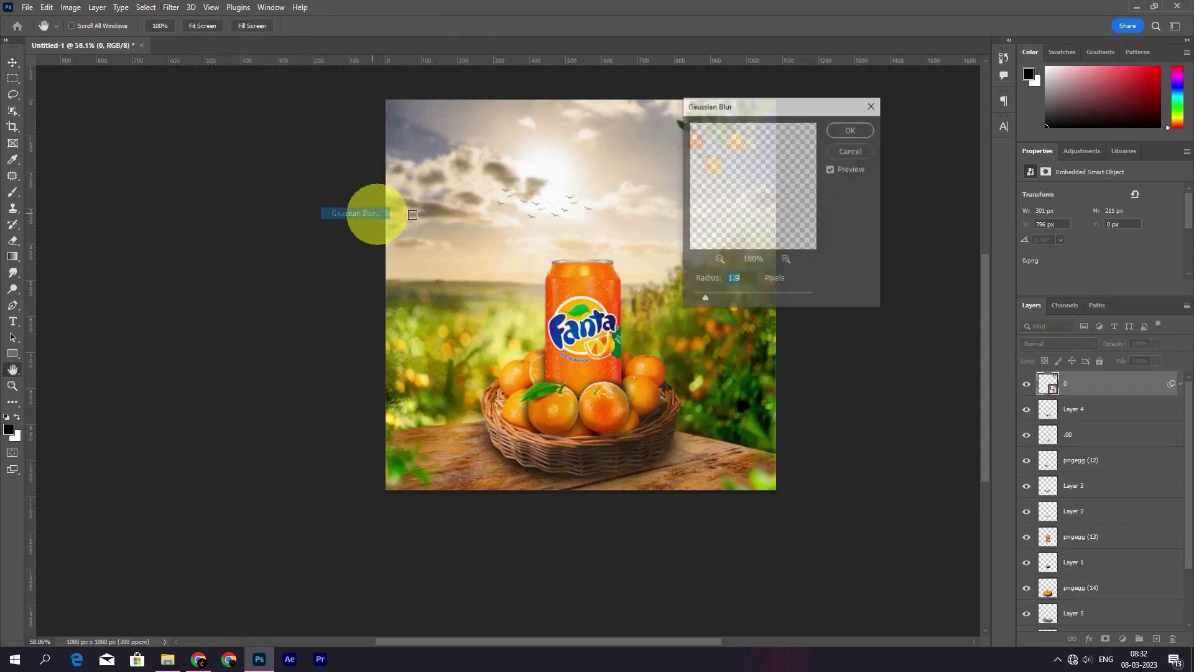
left_click_drag(746, 109, 860, 103)
left_click_drag(817, 292, 830, 289)
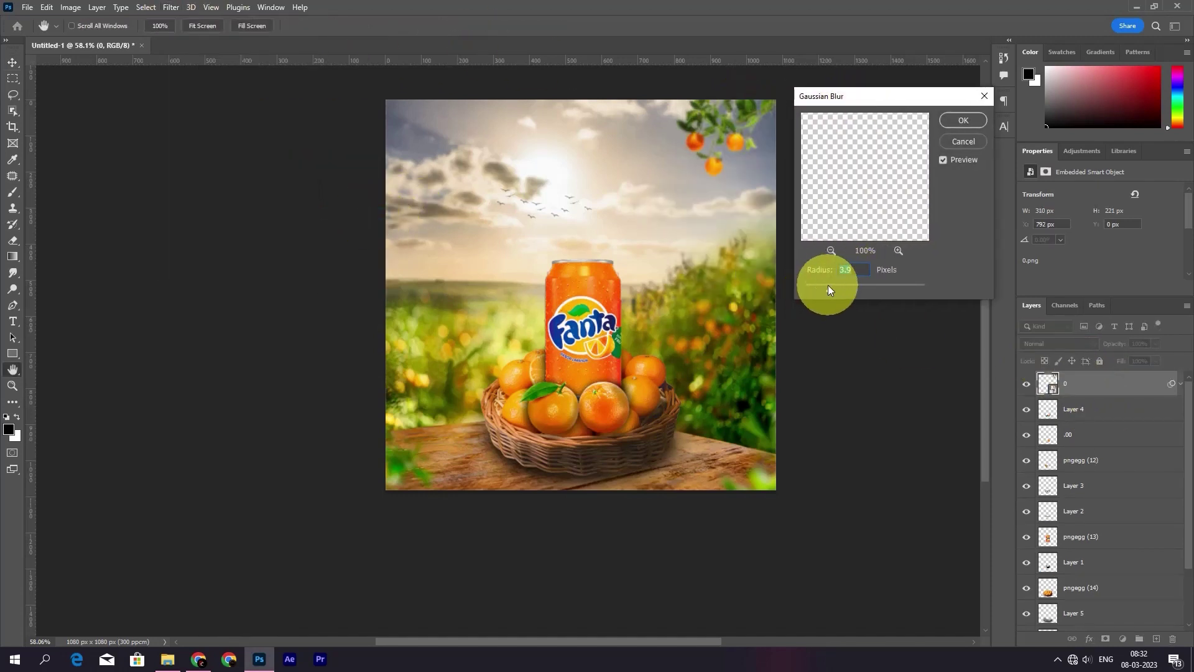
left_click(954, 122)
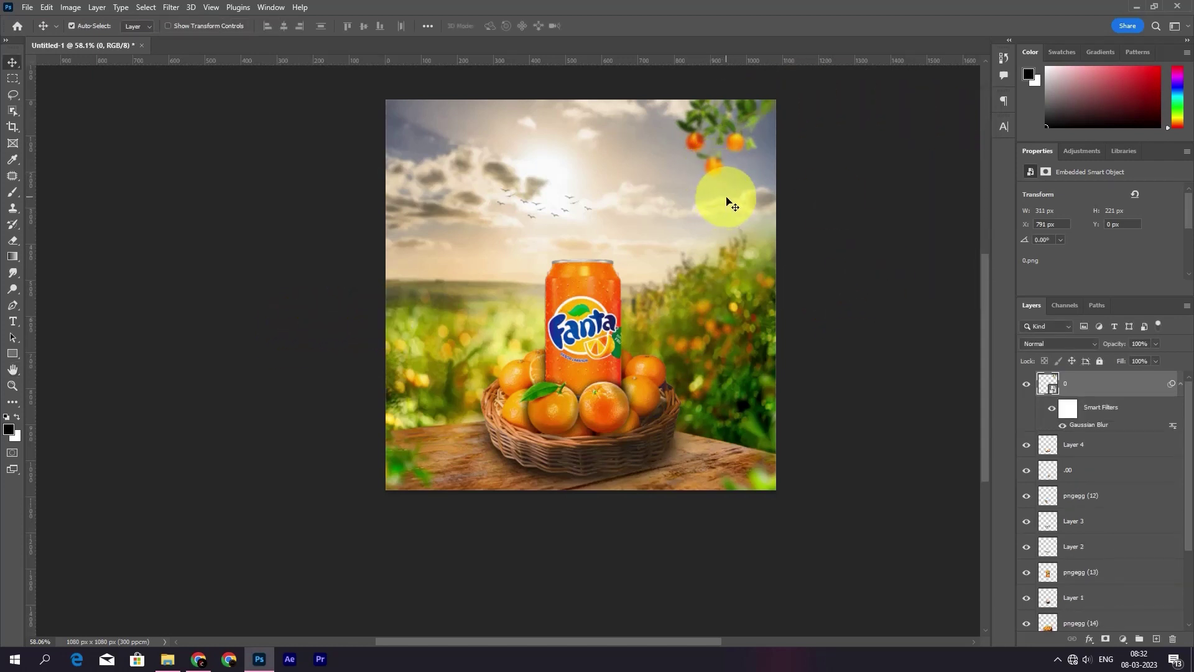
Enlarge the blurred branch slightly from its lower-left corner, then select Layer 4
key("ctrl+t")
key("Return")
left_click_drag(671, 180, 621, 184)
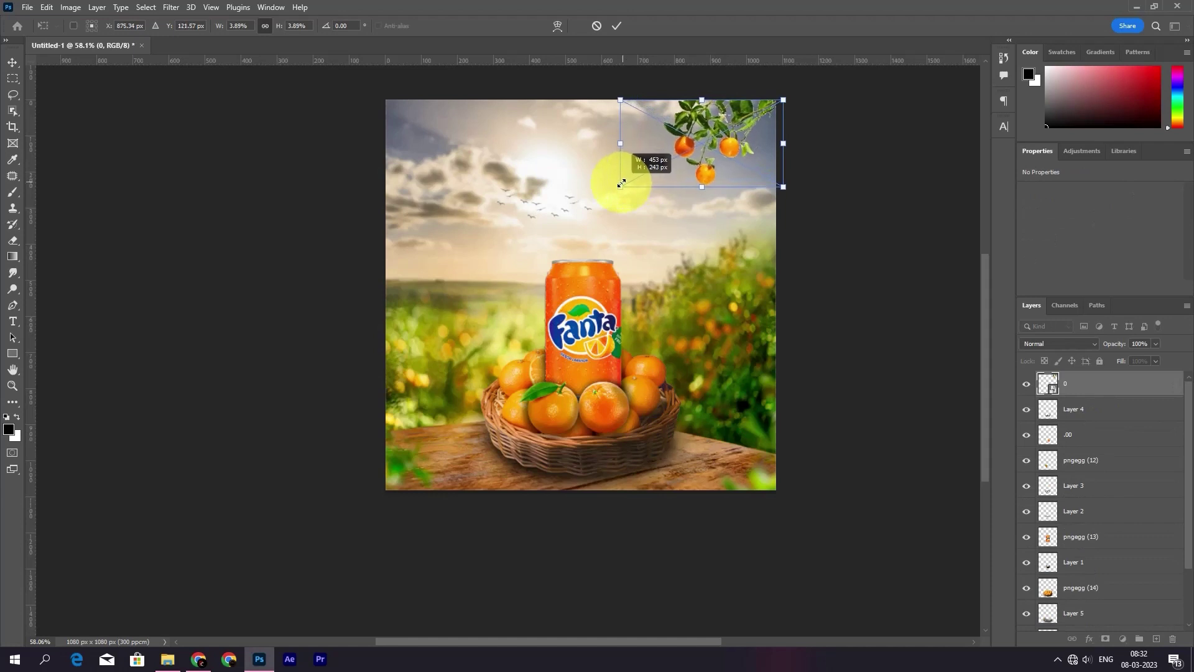
key("Return")
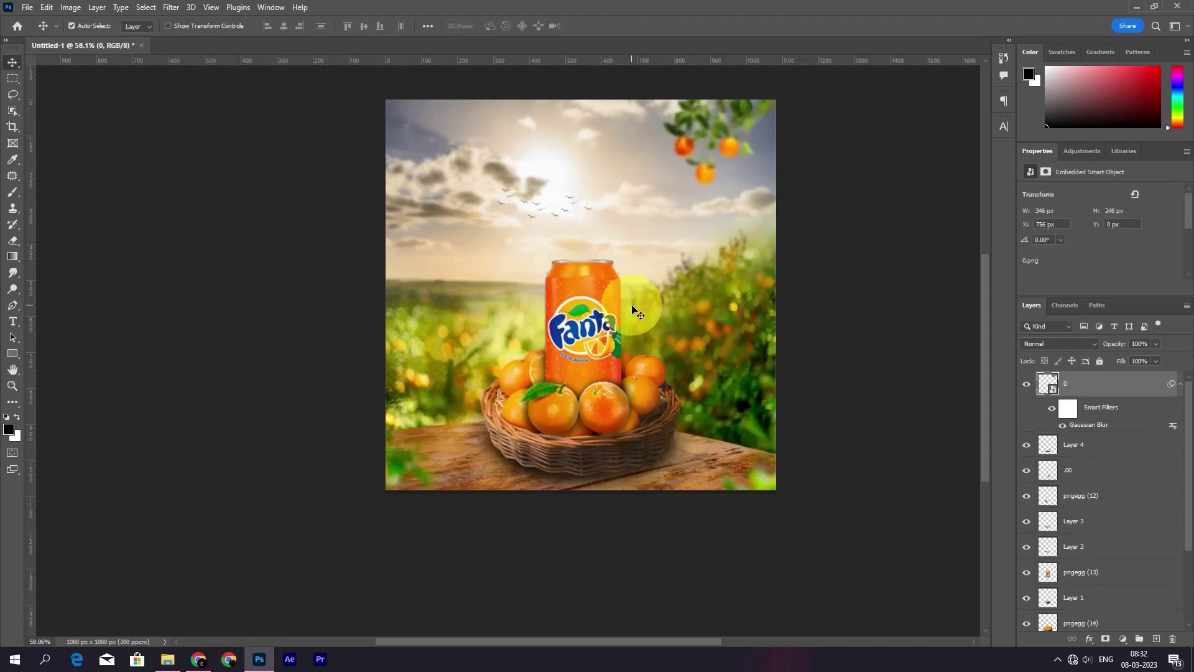
left_click(603, 423)
Lower Layer 4's opacity and select the can layer pngegg (13)
key("3")
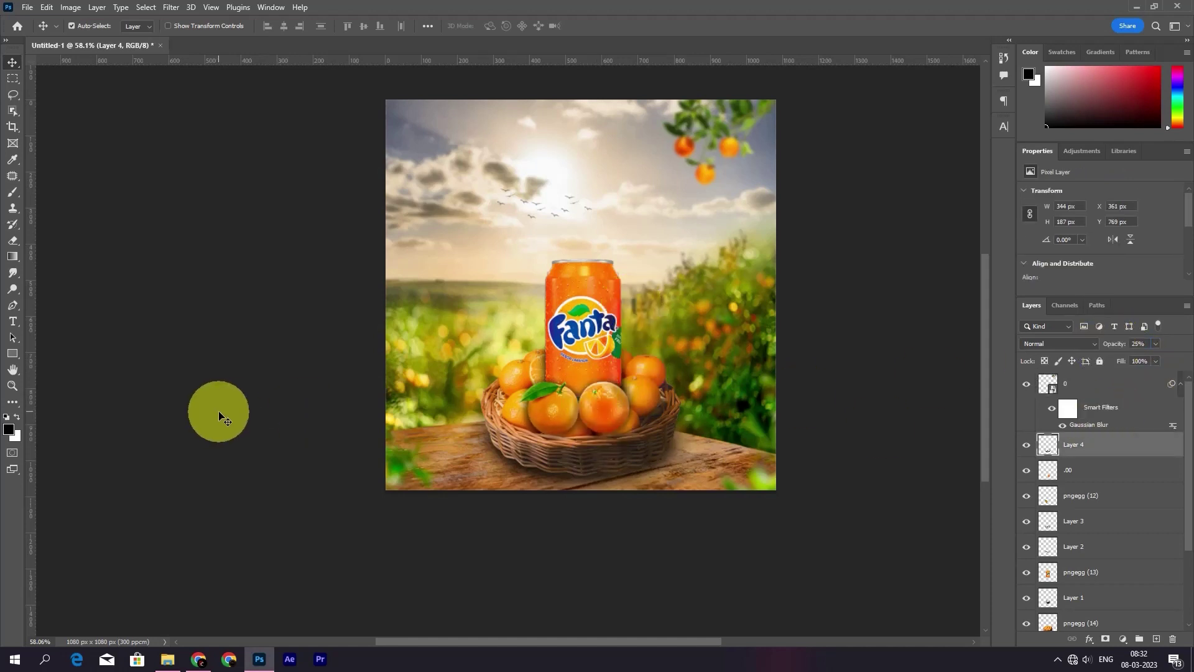
left_click(601, 289)
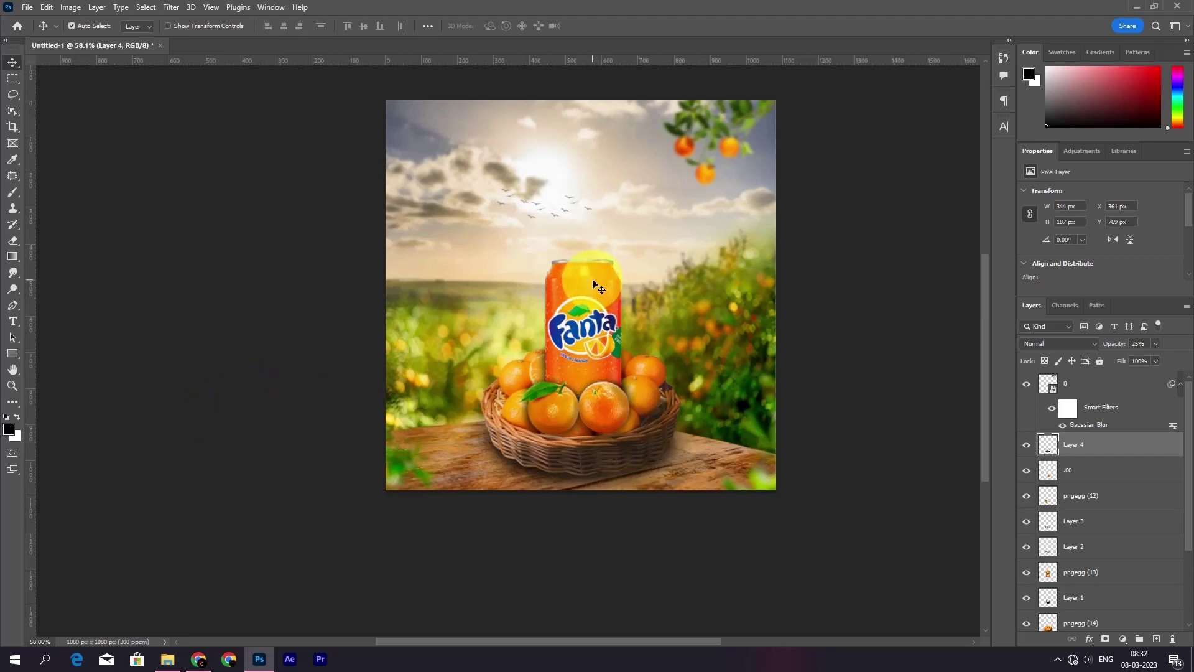
left_click(1179, 383)
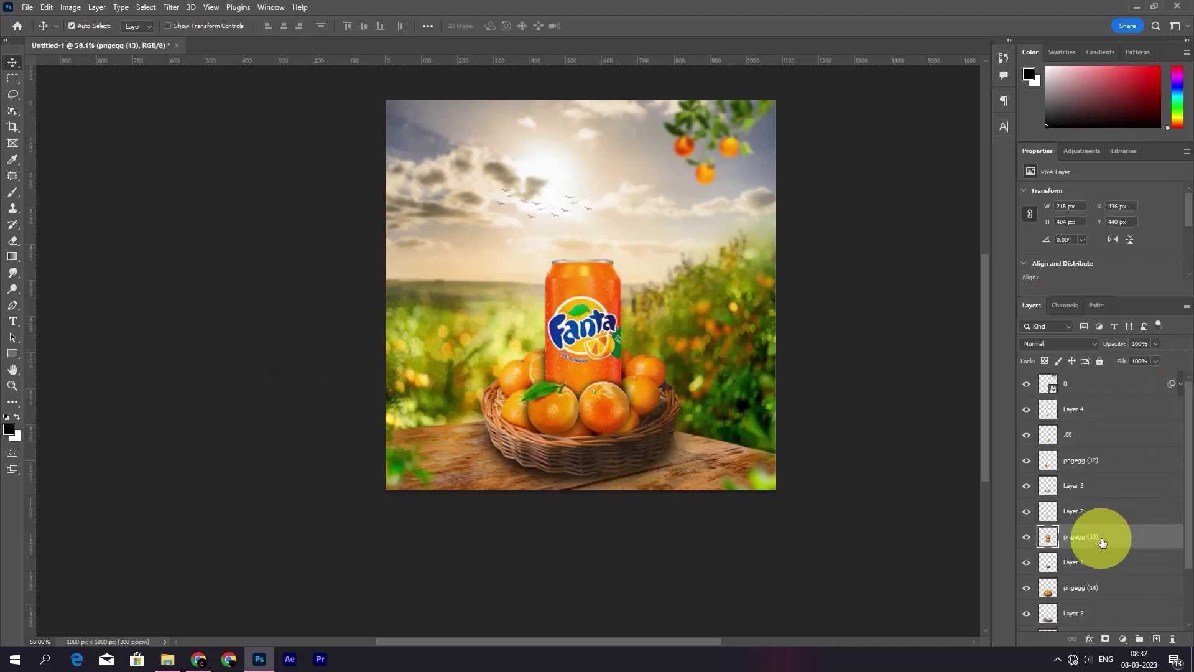
Add a Levels adjustment with midtones 2.83, clipped to the can, with its mask inverted
left_click(1124, 638)
left_click(1147, 459)
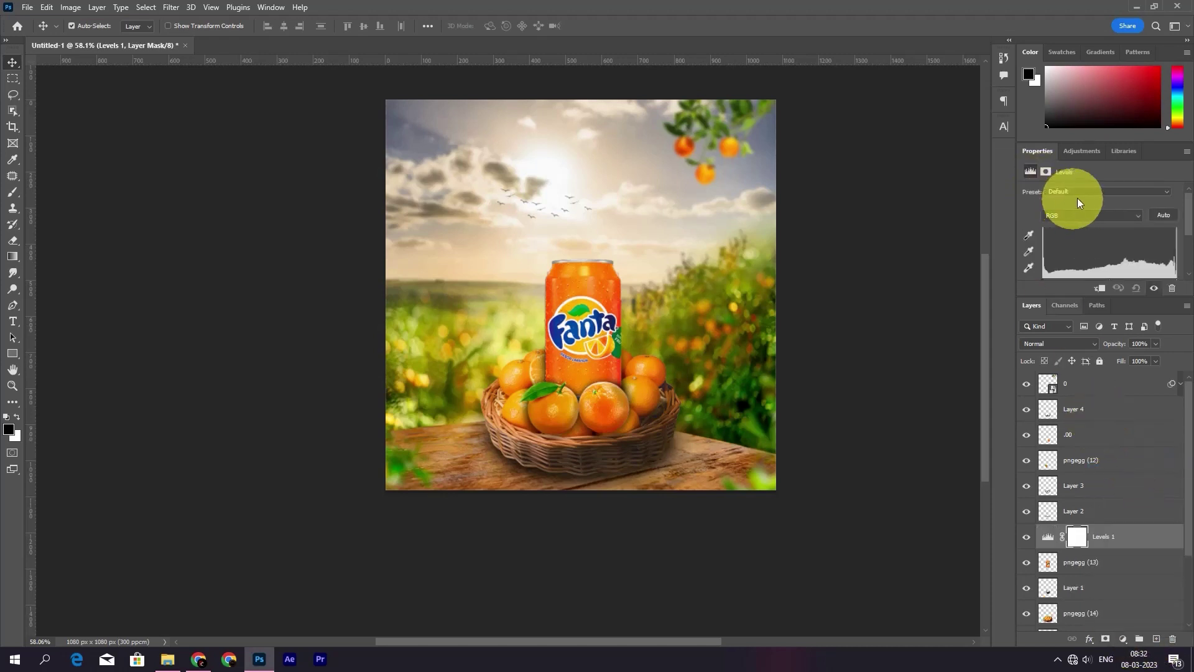
scroll(1089, 274, "down", 3)
left_click_drag(1110, 242, 1062, 245)
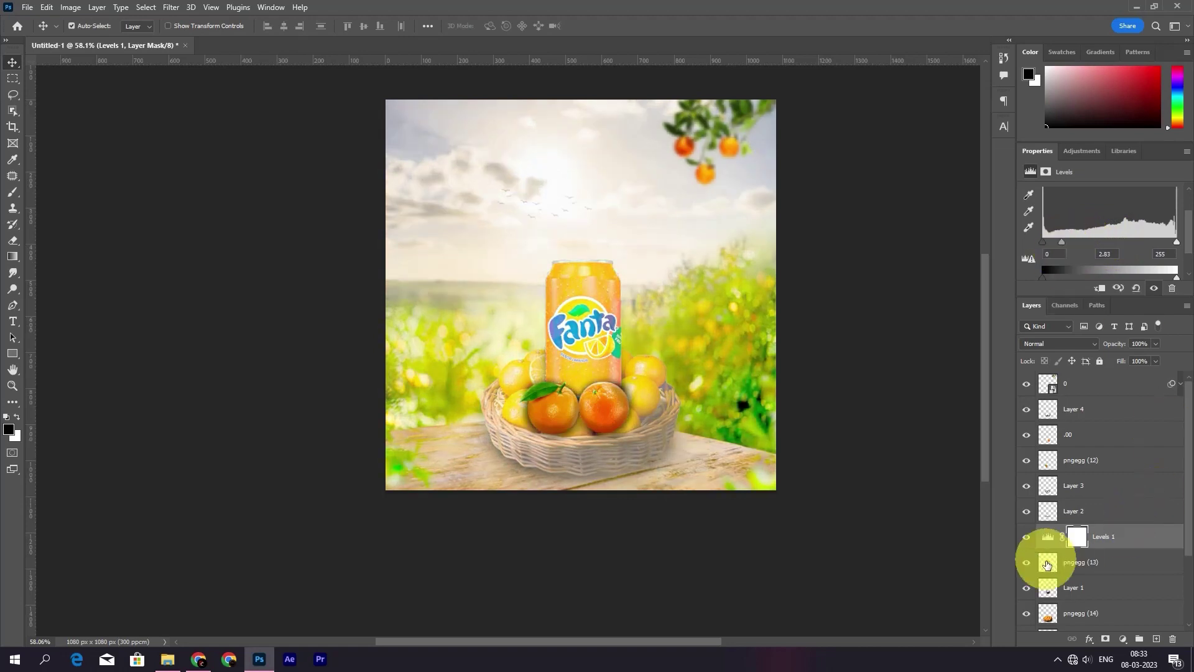
left_click(1051, 551, "alt")
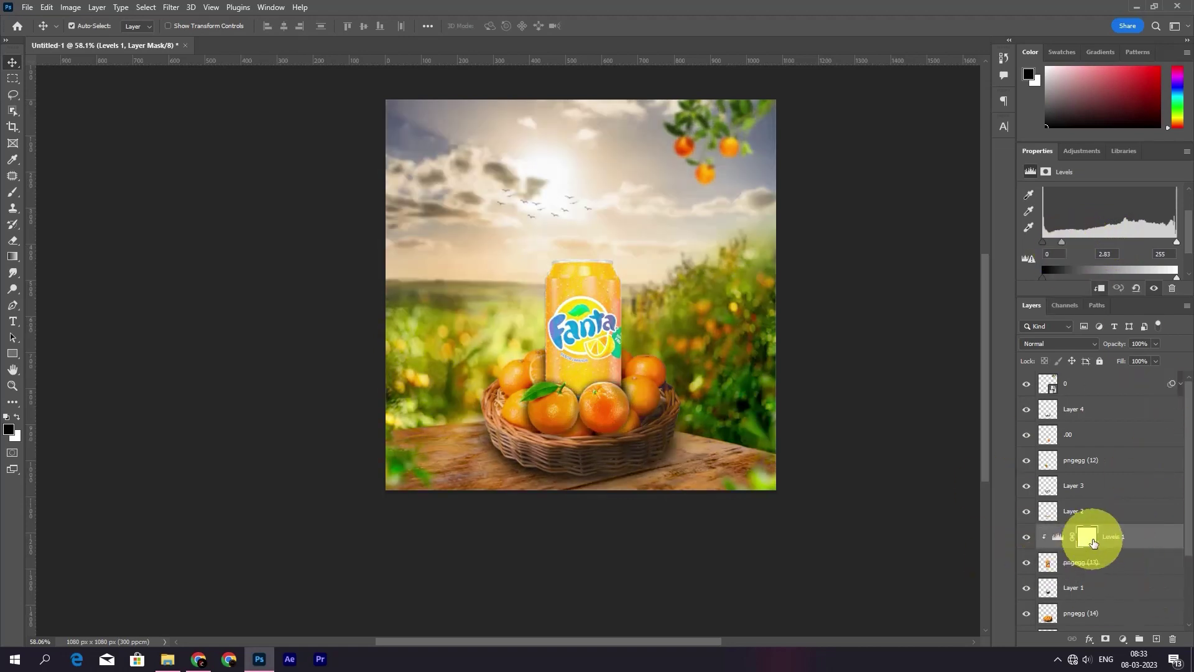
key("ctrl+i")
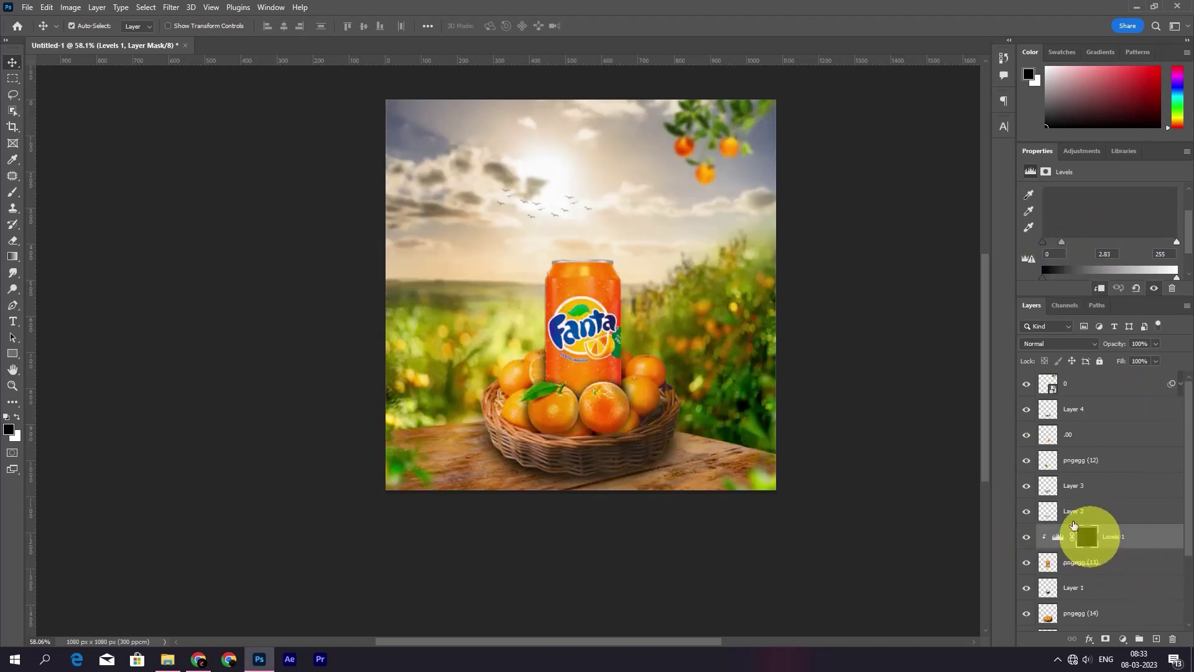
left_click(8, 194)
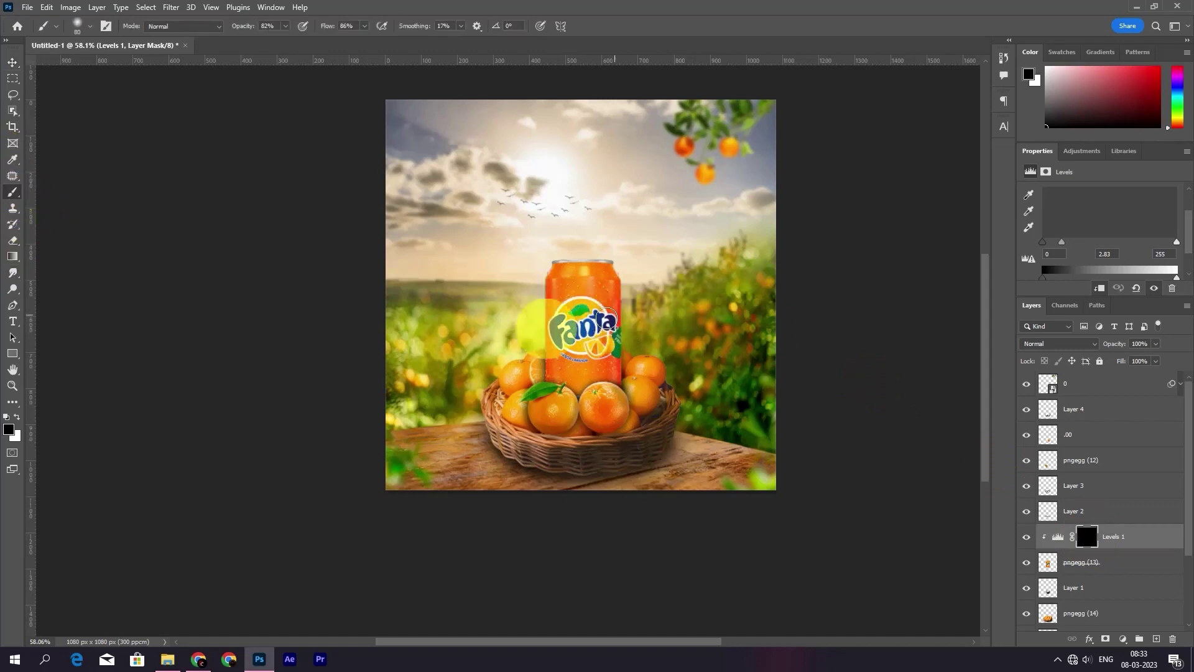
Paint white on the Levels mask to brighten the can's top, left edge and F logo
left_click(16, 417)
scroll(629, 308, "up", 5)
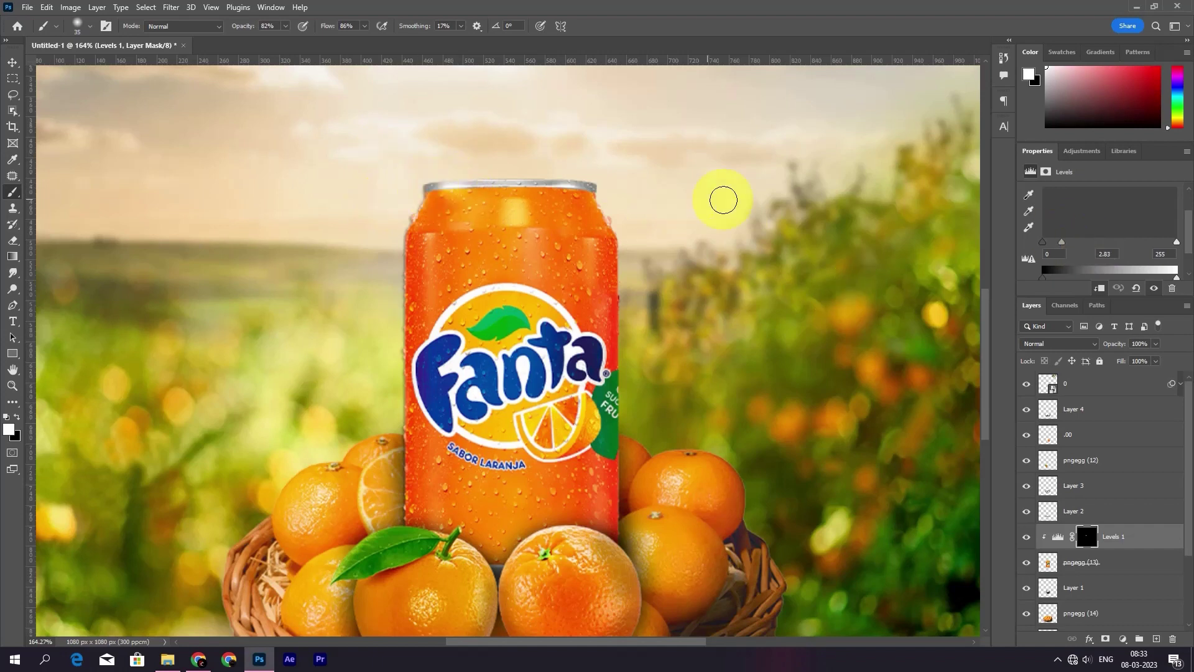
mouse_move(442, 184)
left_mouse_down()
mouse_move(581, 202)
mouse_move(524, 207)
left_mouse_up()
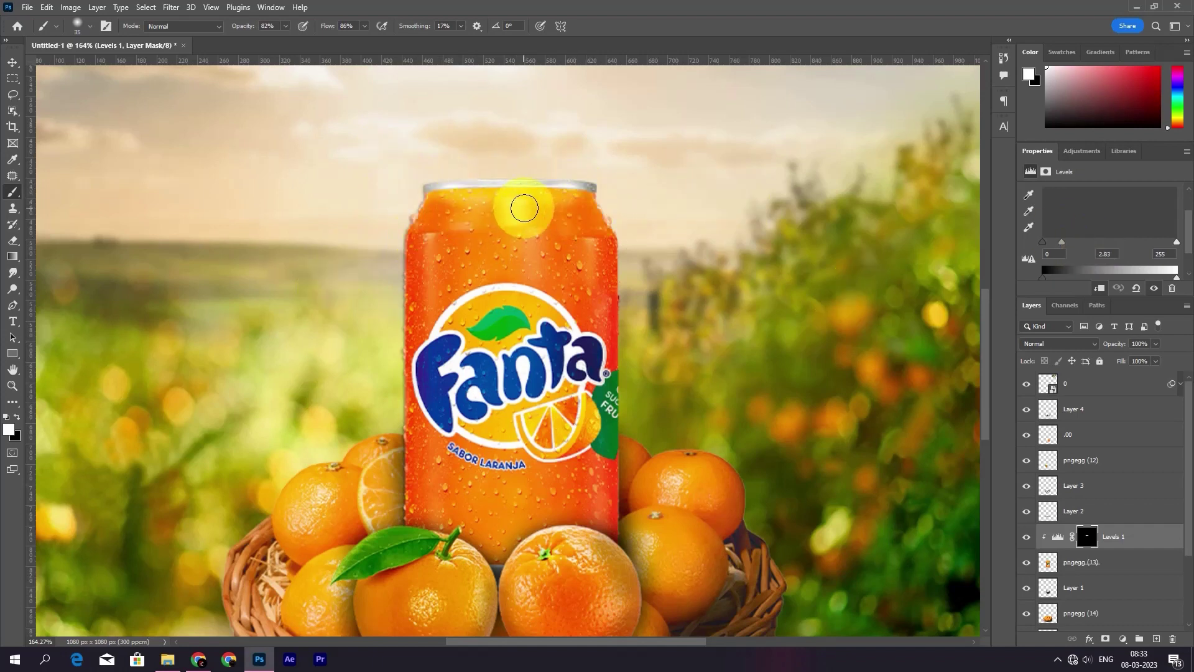
left_click_drag(440, 227, 425, 336)
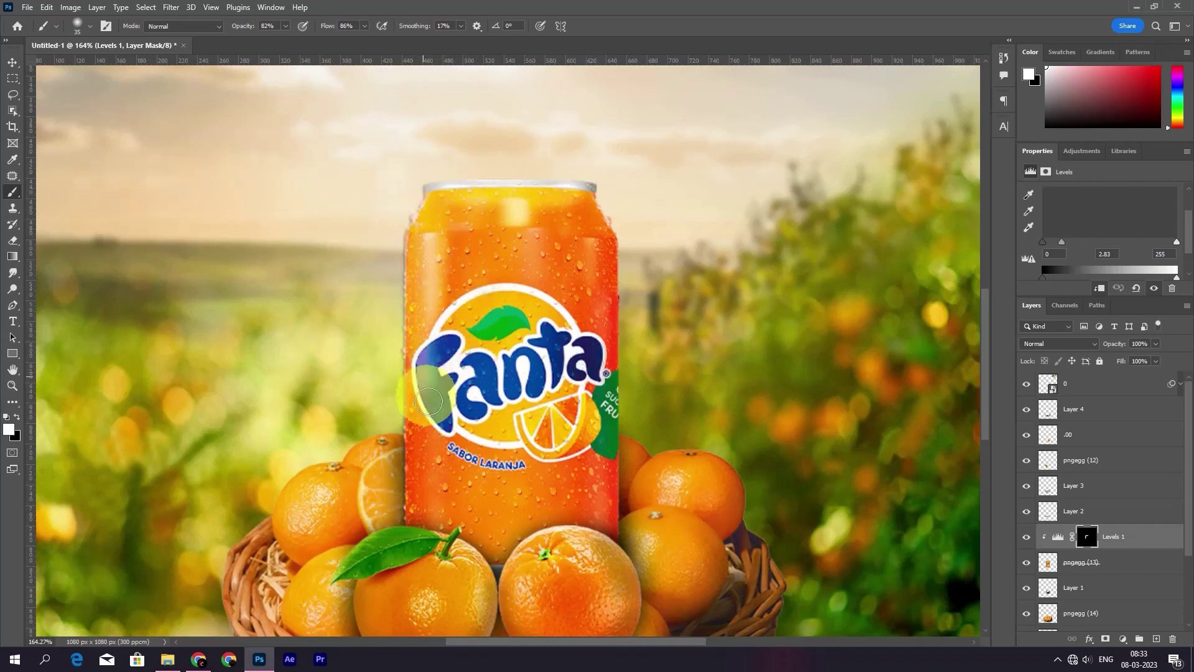
left_click_drag(429, 401, 451, 412)
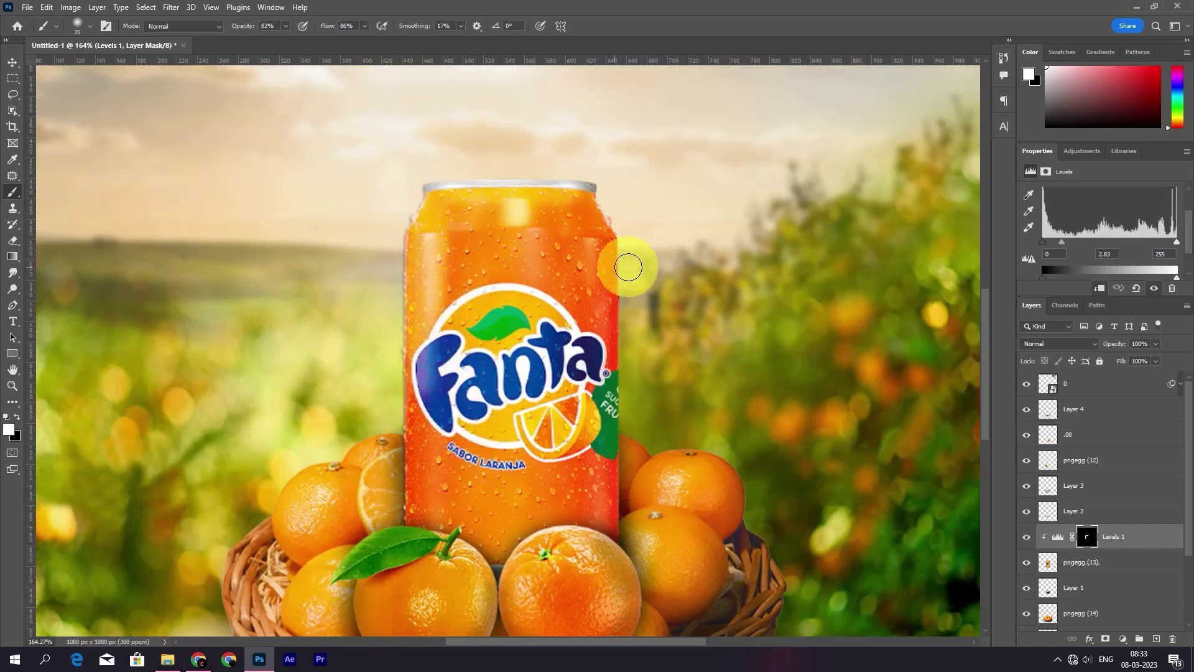
left_click_drag(438, 346, 429, 369)
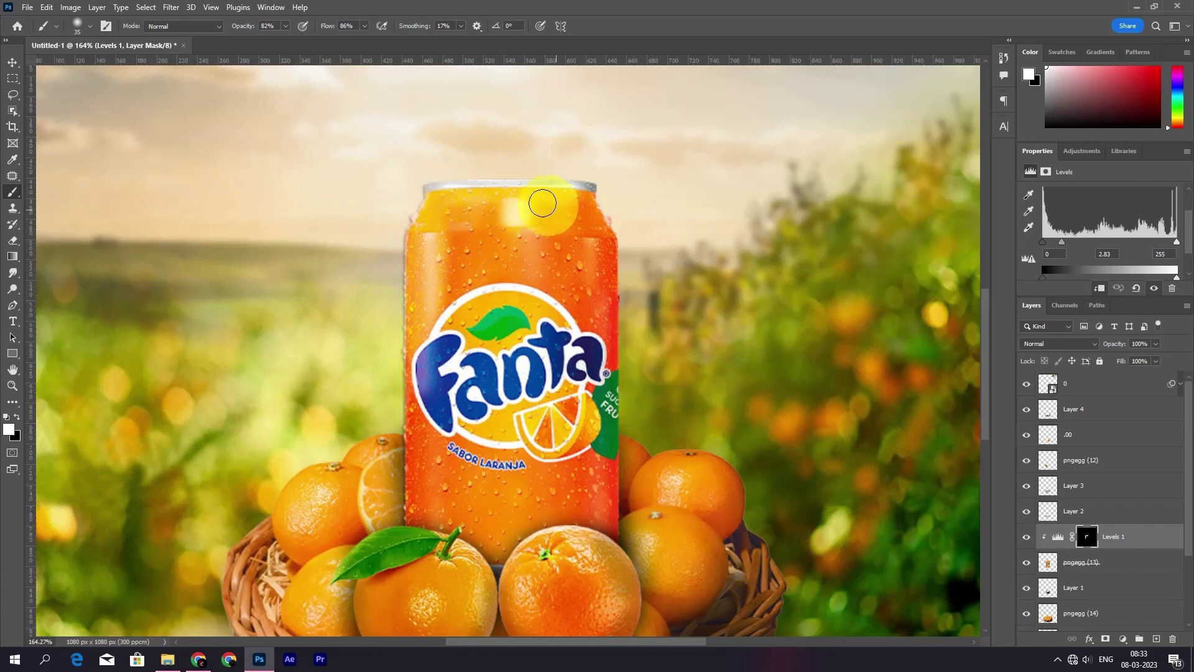
Fit the view and drag the 'tre' orange tree picture onto the canvas
key("ctrl+0")
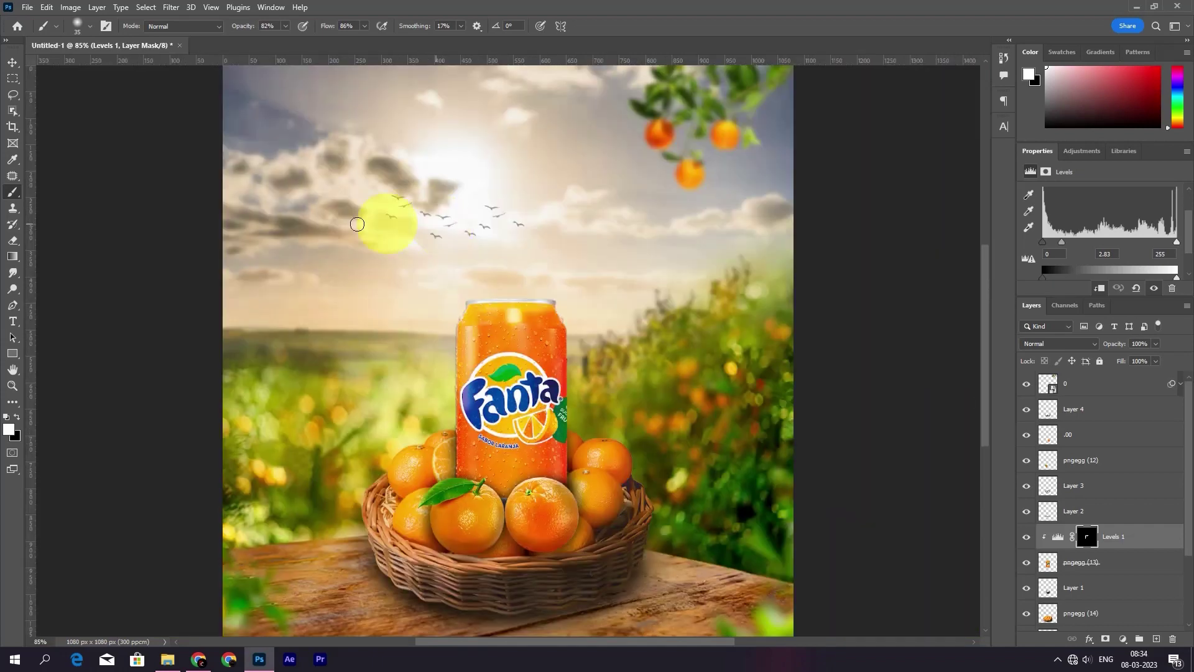
left_click(12, 62)
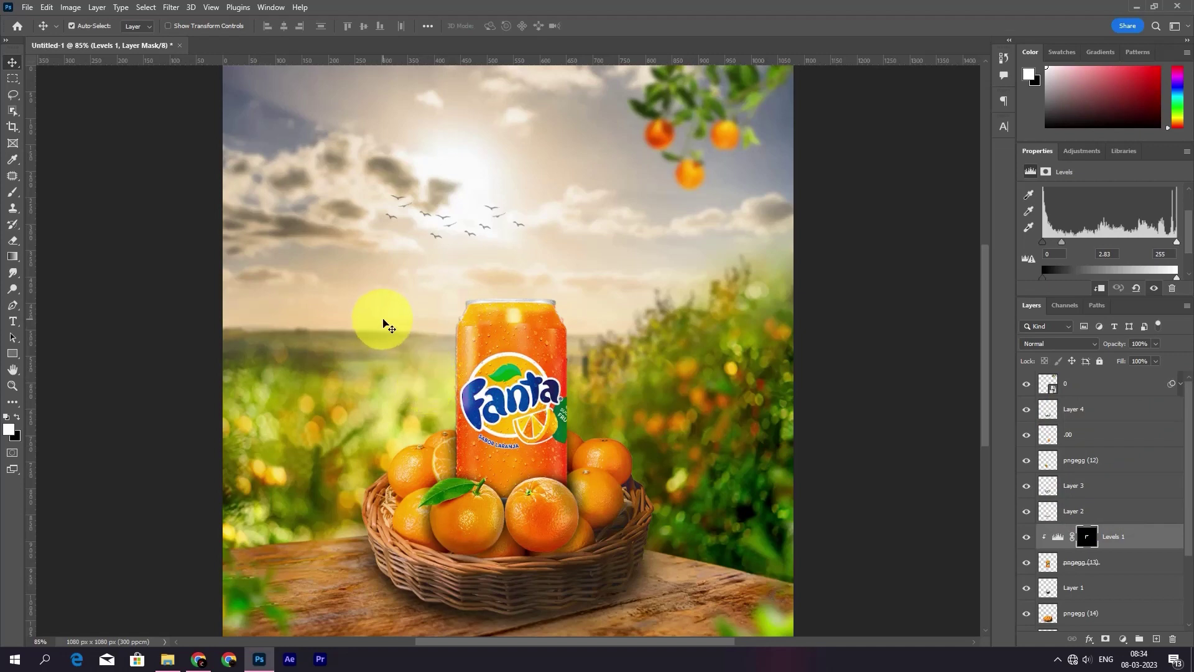
left_click(168, 658)
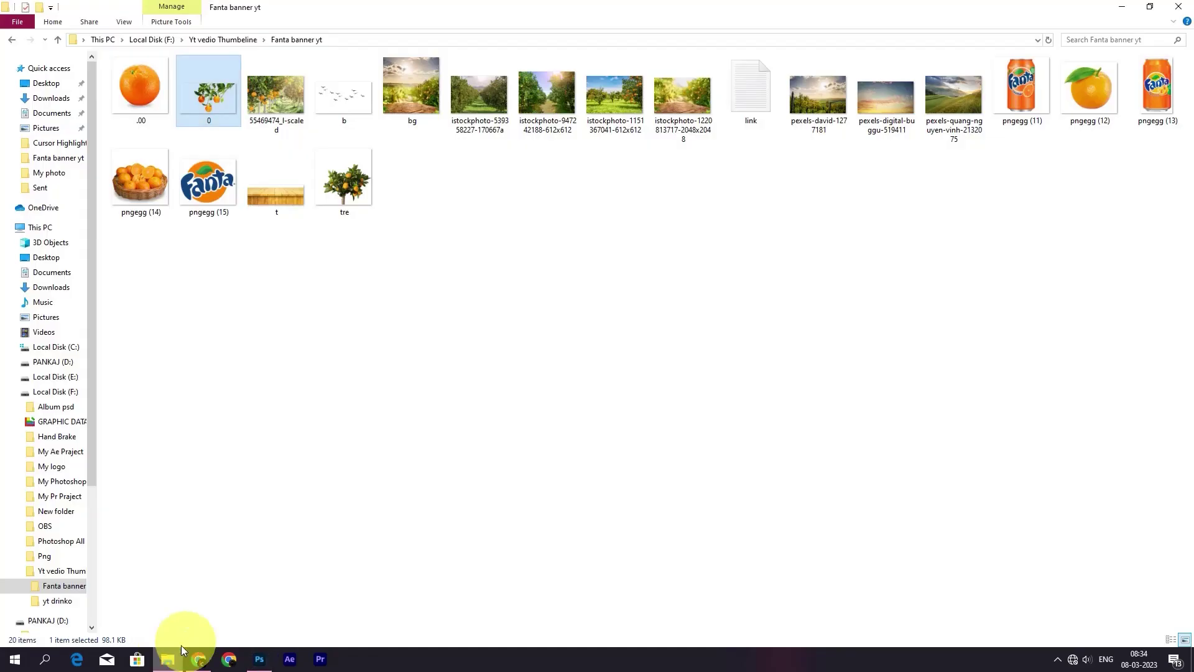
mouse_move(338, 181)
left_mouse_down()
mouse_move(247, 627)
mouse_move(306, 187)
left_mouse_up()
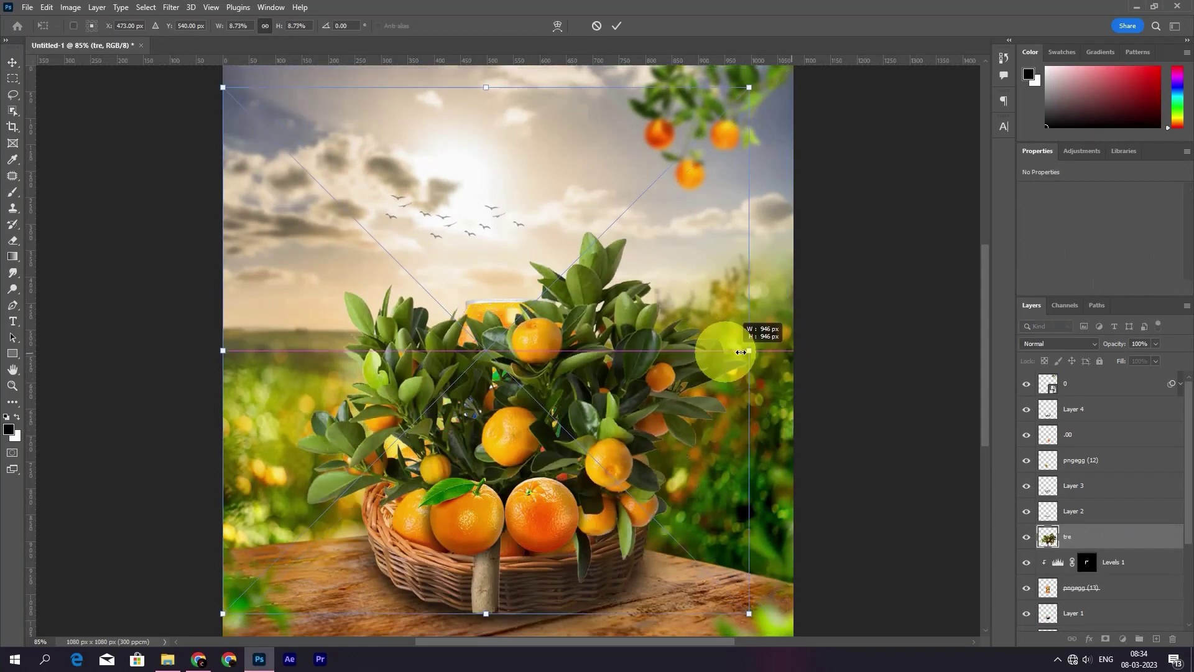
Shrink and rotate the tree branch into the top-left corner
left_click_drag(786, 378, 454, 349)
mouse_move(426, 301)
left_mouse_down()
mouse_move(496, 407)
mouse_move(336, 274)
left_mouse_up()
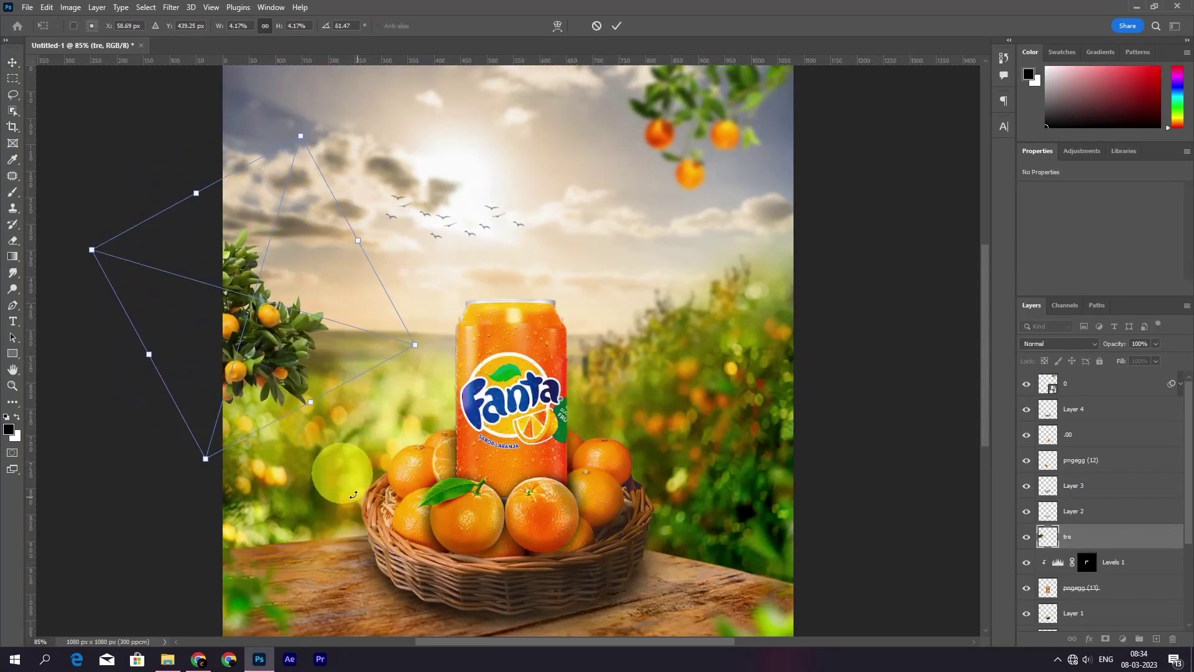
left_click_drag(332, 159, 320, 56)
scroll(642, 368, "down", 1)
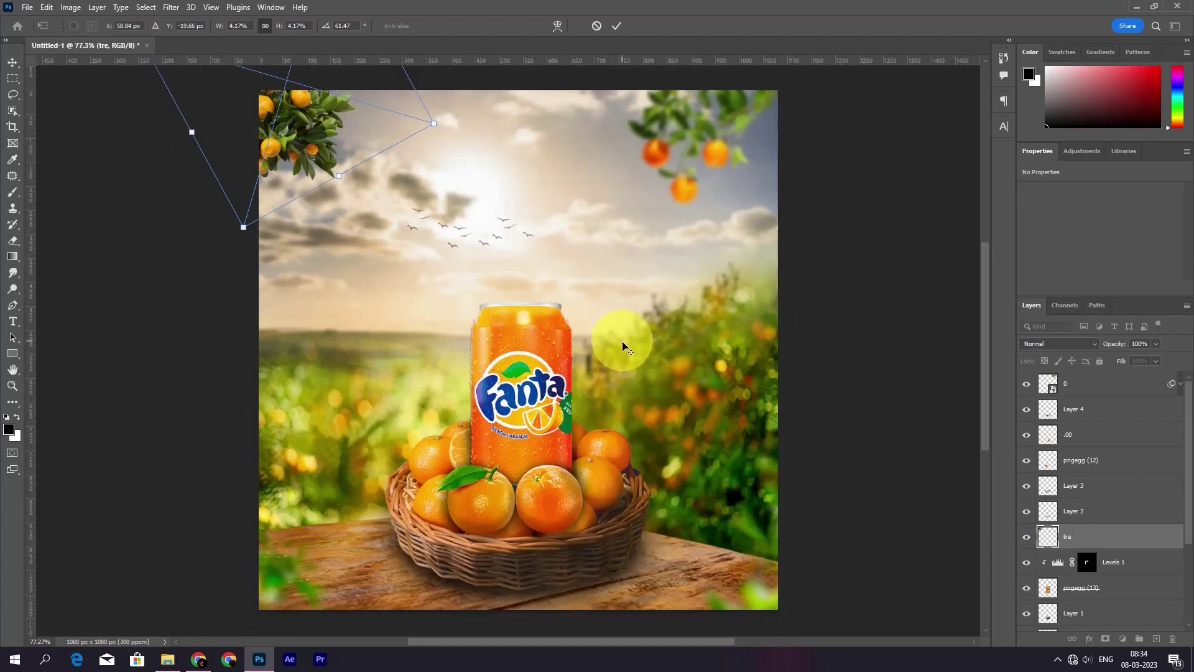
left_click_drag(297, 128, 364, 176)
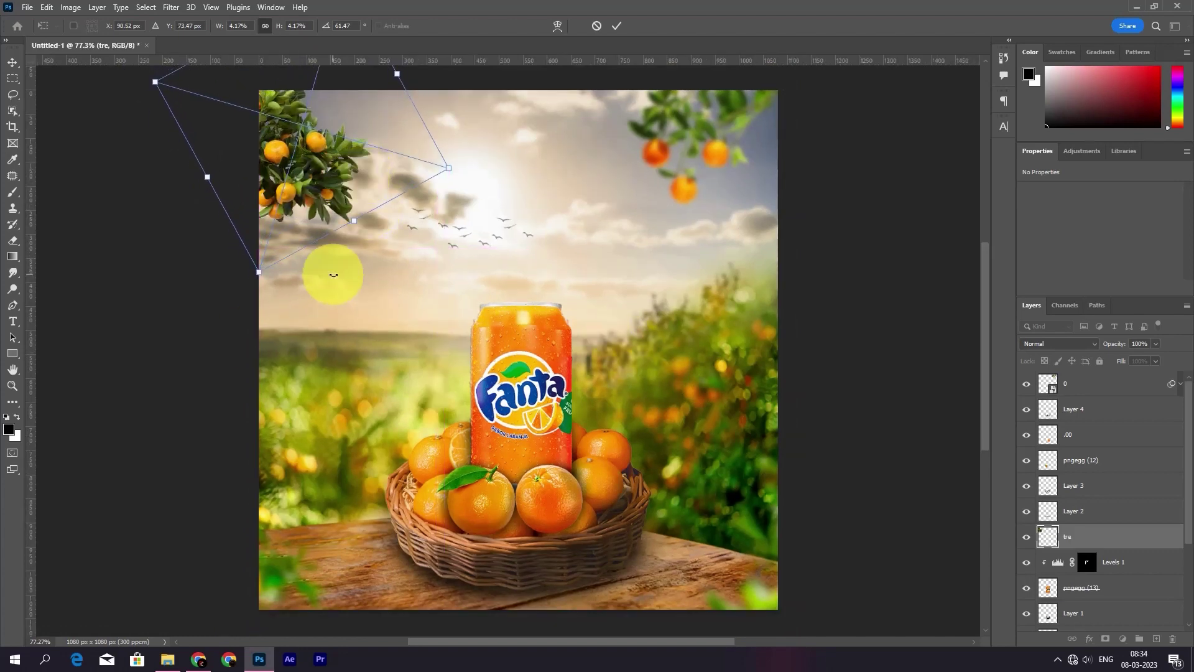
key("Return")
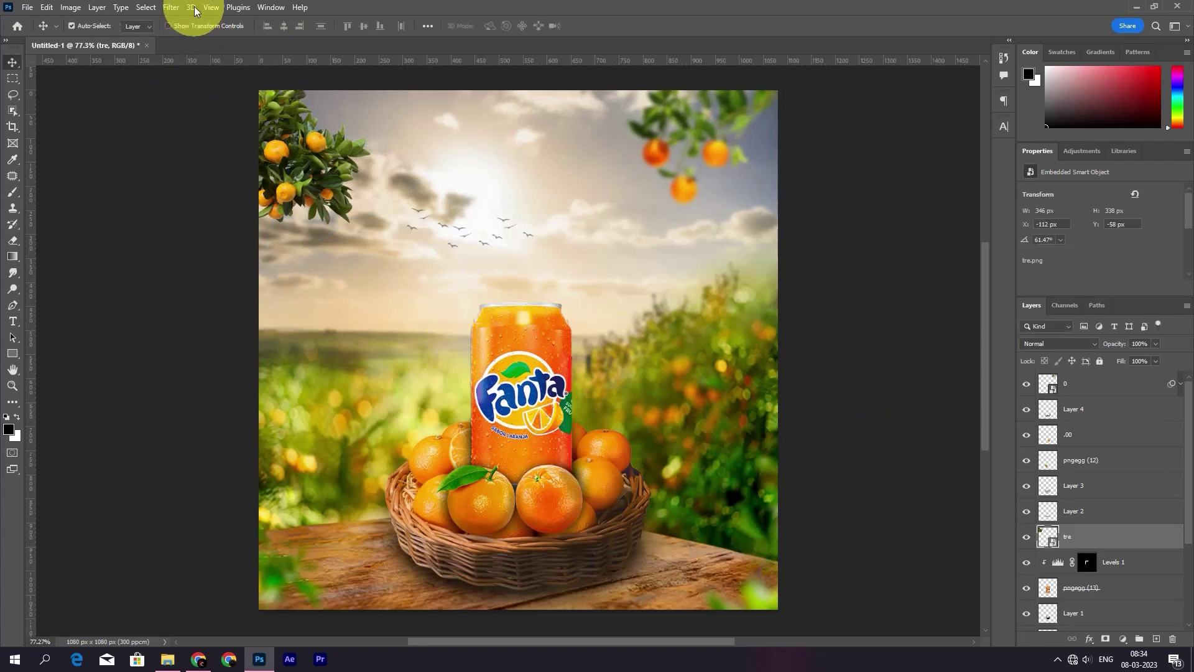
Apply a 3.6 Gaussian Blur to the branch and duplicate it toward the bottom-left
left_click(173, 8)
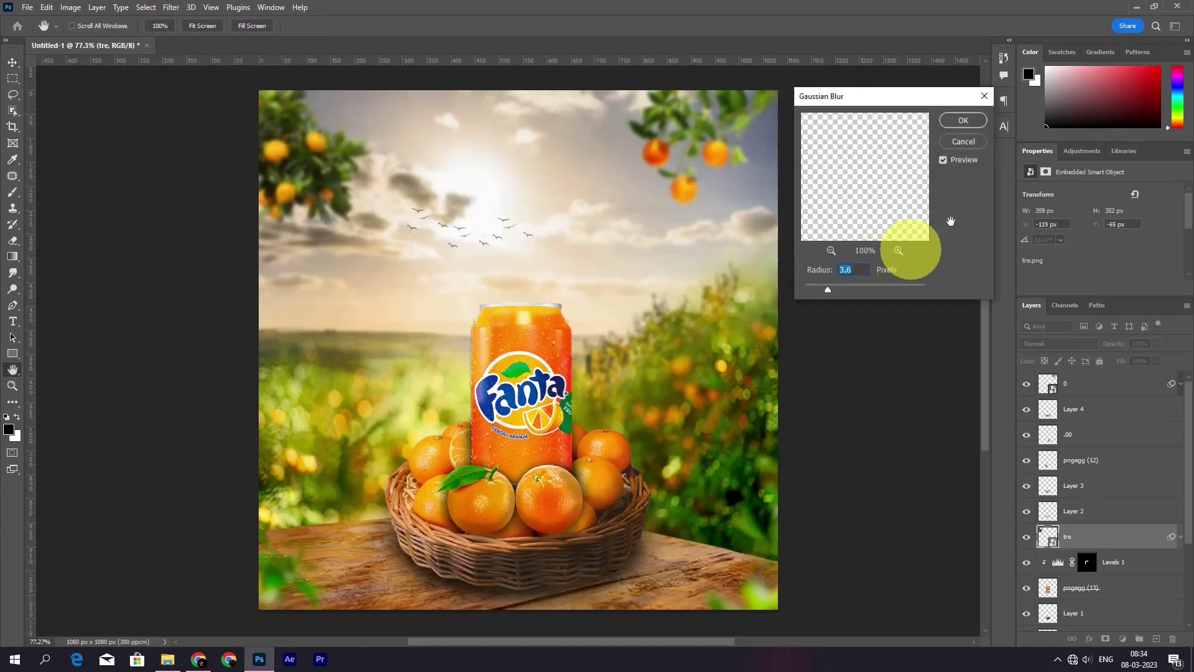
left_click(962, 120)
left_click_drag(294, 177, 327, 584)
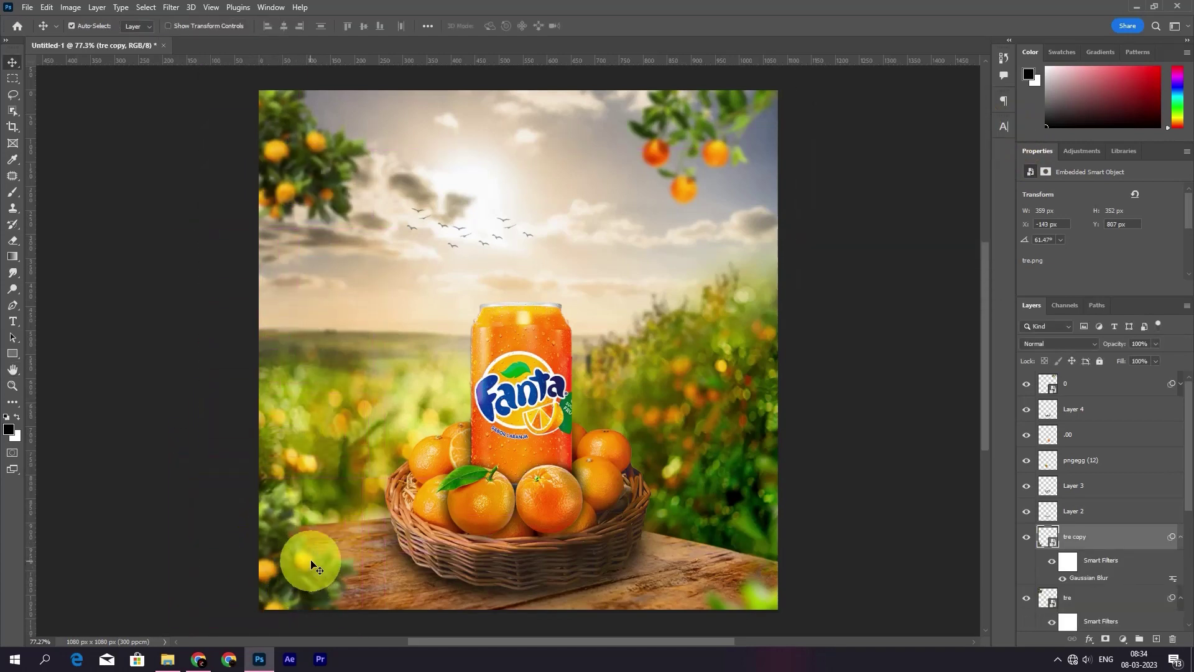
Rotate and move the 'tre copy' branch into the bottom-right corner
left_click_drag(311, 564, 410, 552)
key("ctrl+t")
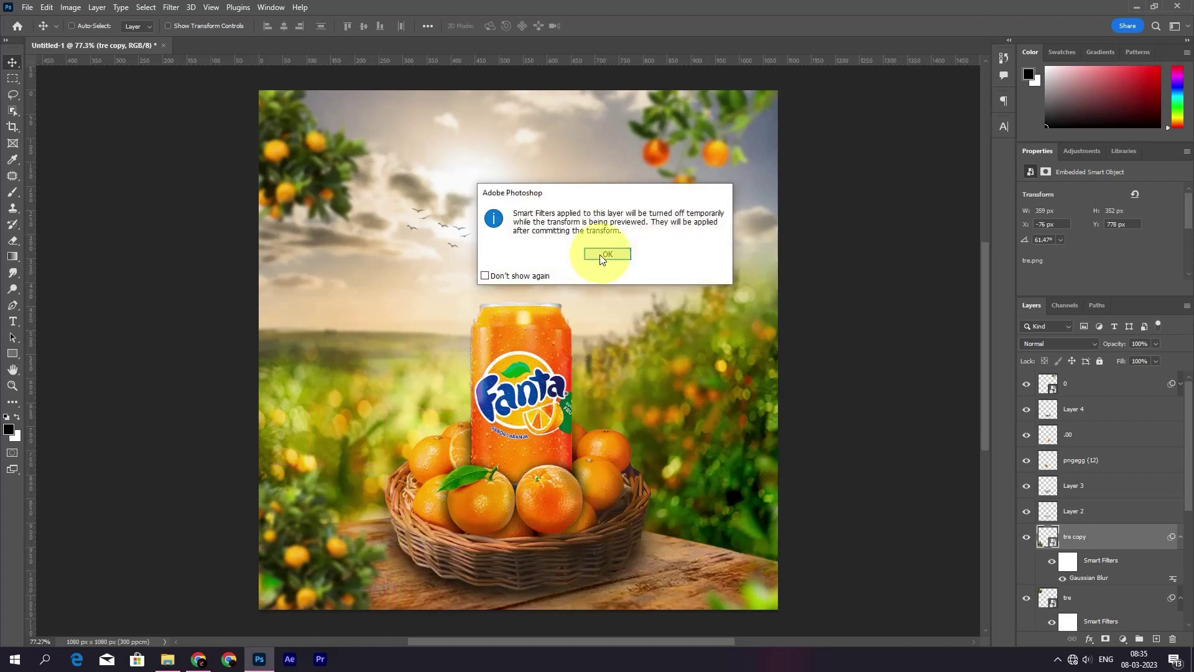
left_click(603, 253)
mouse_move(241, 427)
left_mouse_down()
mouse_move(386, 504)
mouse_move(801, 477)
left_mouse_up()
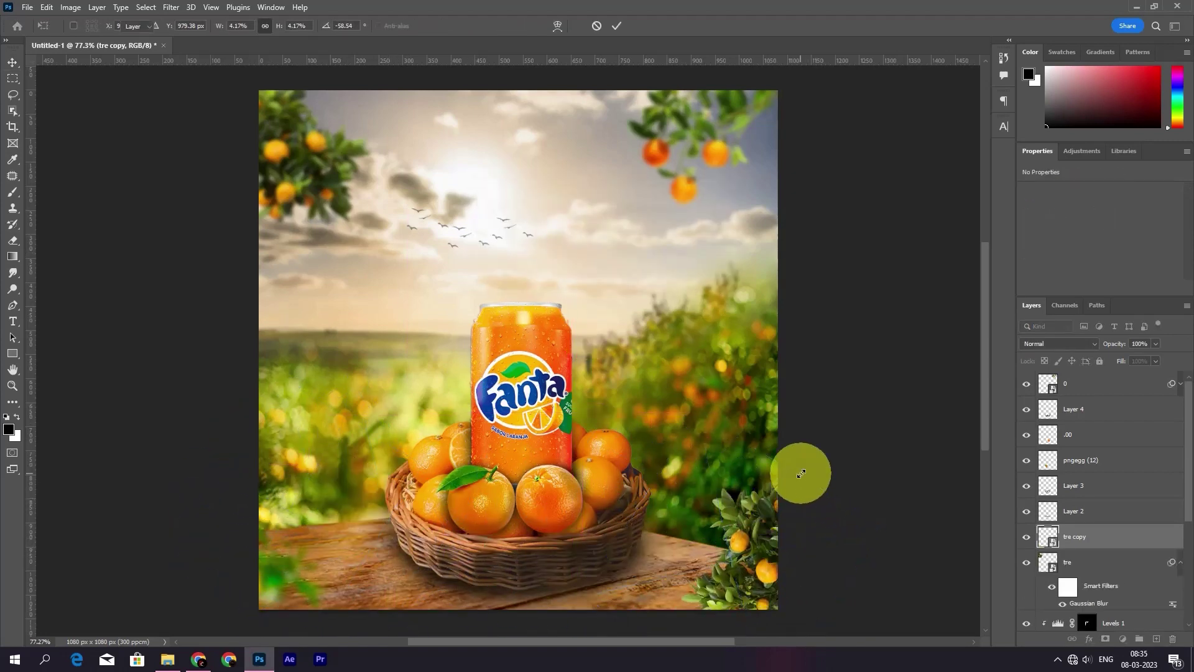
key("Return")
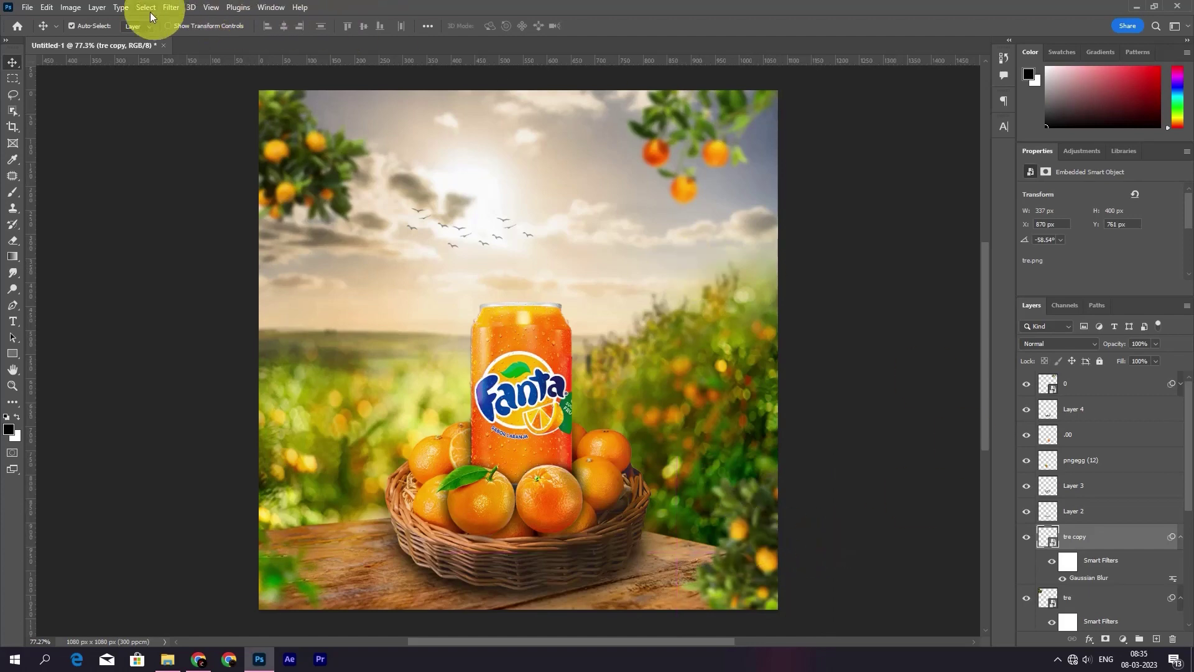
Blur the copied branch with a much stronger Gaussian Blur and settle it in the corner
left_click(170, 7)
left_click(366, 218)
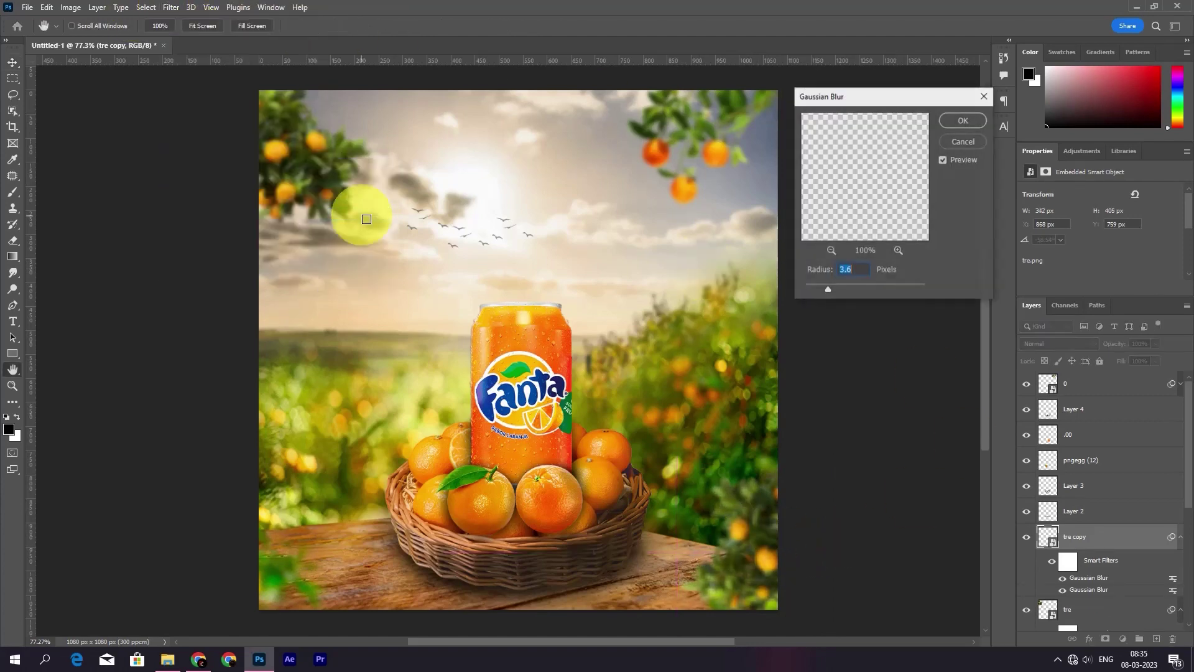
left_click(834, 291)
left_click_drag(850, 291, 859, 298)
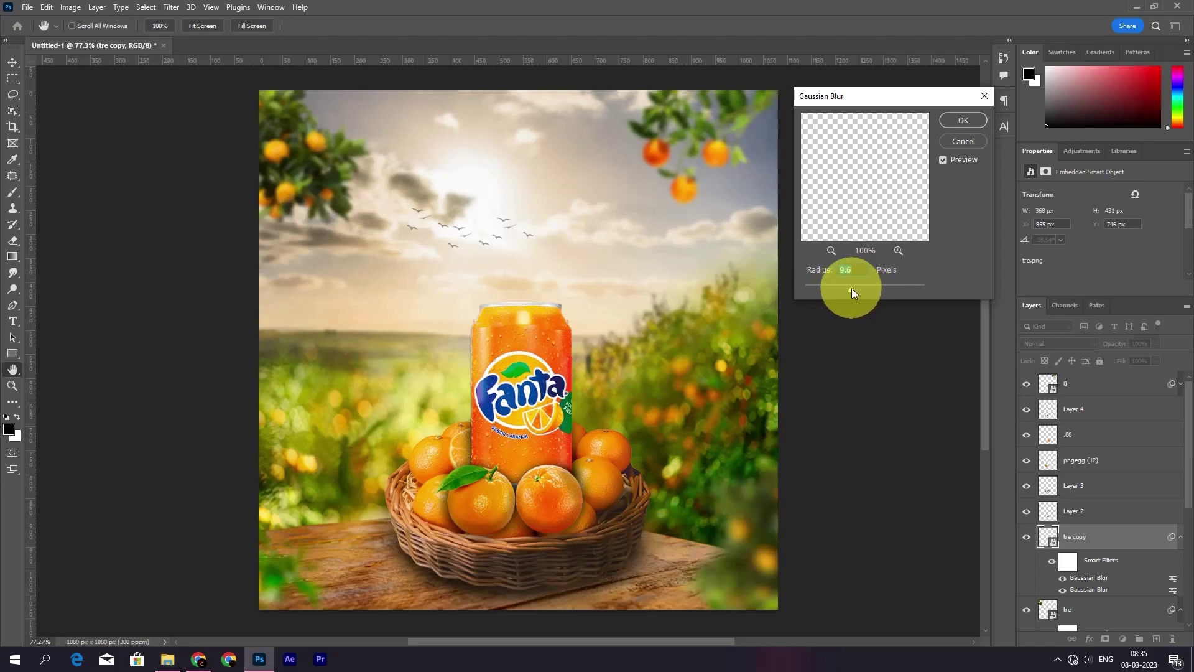
left_click(964, 121)
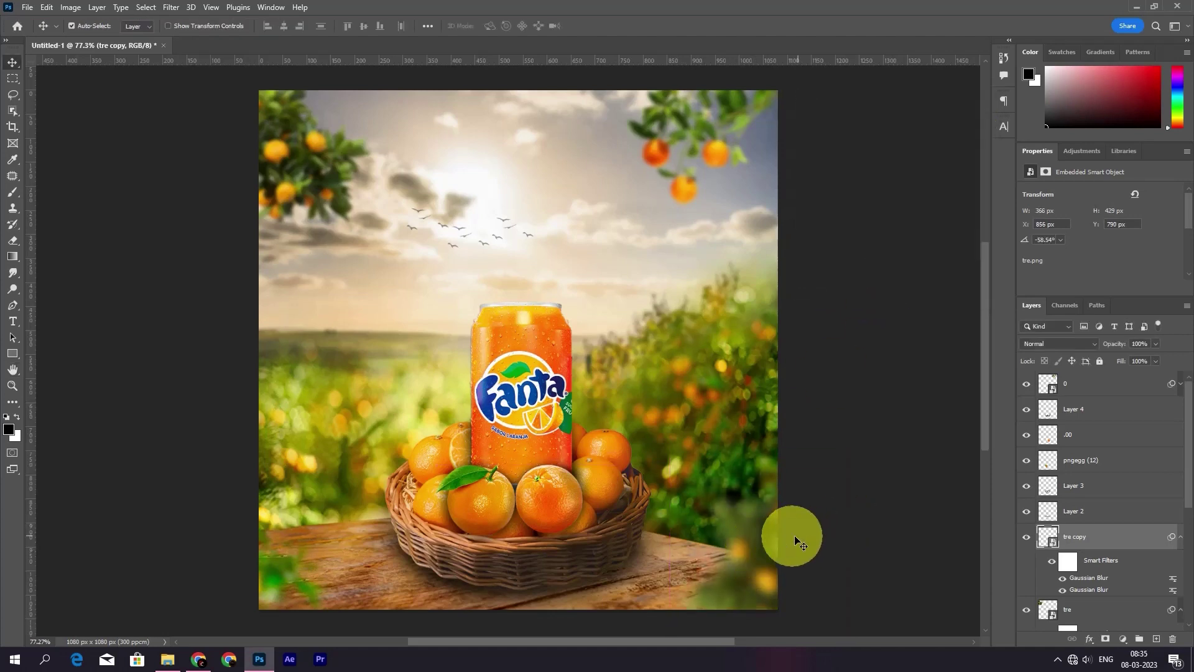
left_click_drag(740, 510, 759, 533)
Apply Levels and a +41 Saturation Hue/Saturation to the bottom-right branch copy
key("ctrl+l")
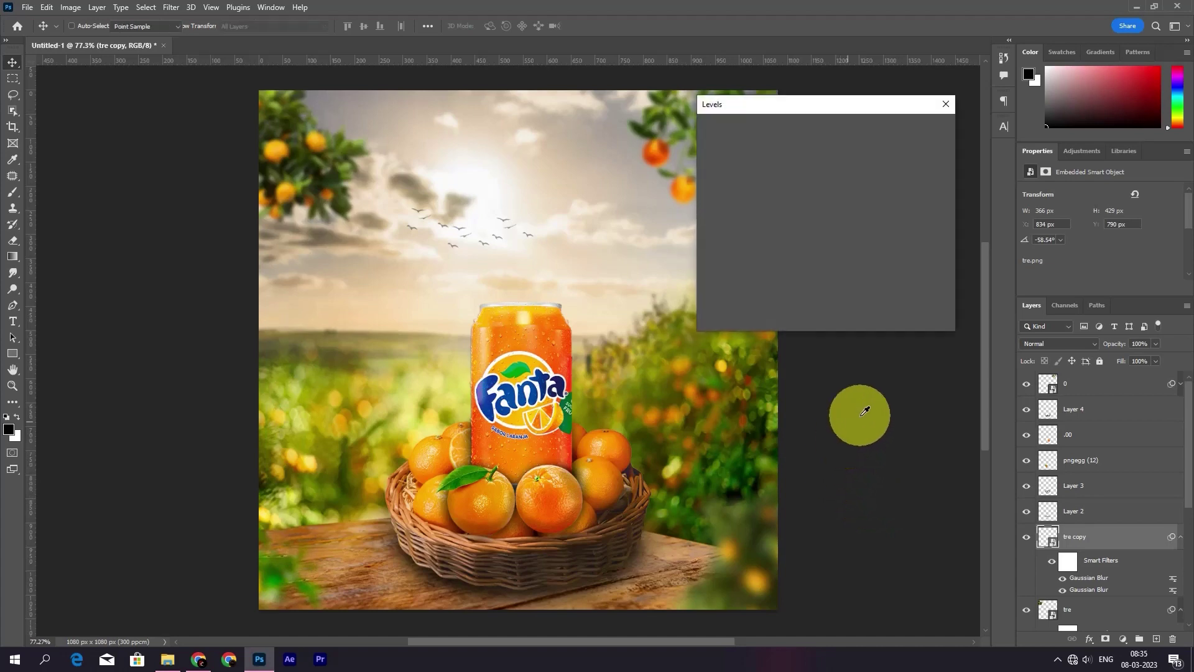
key("Return")
key("ctrl+u")
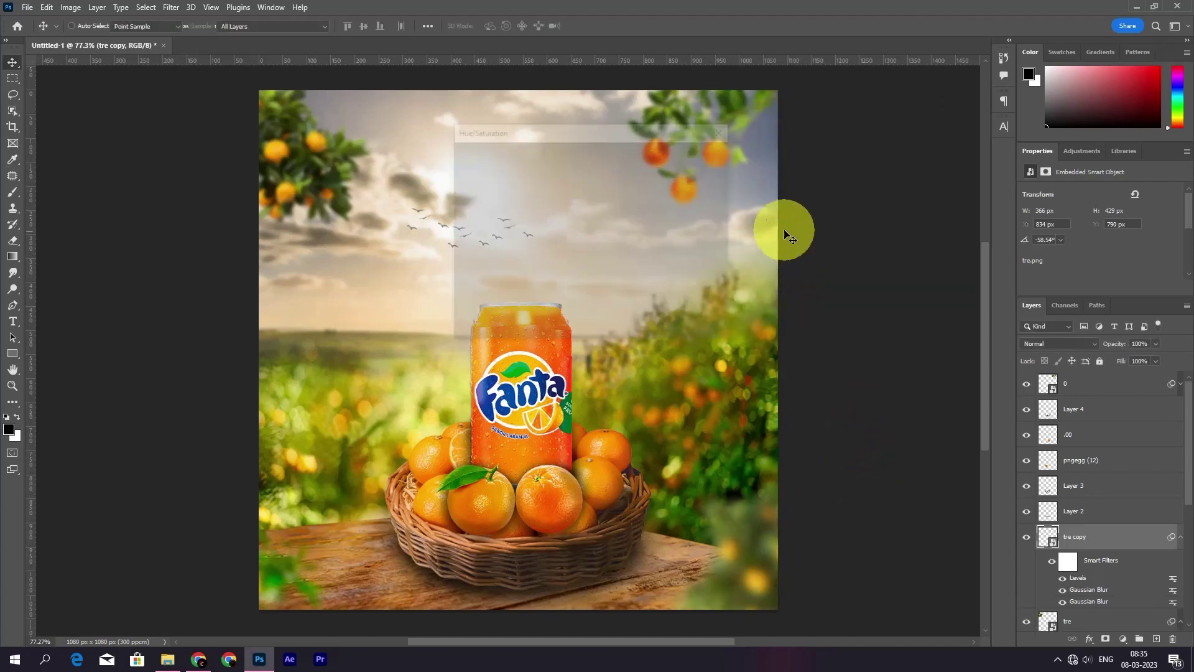
left_click_drag(768, 197, 797, 204)
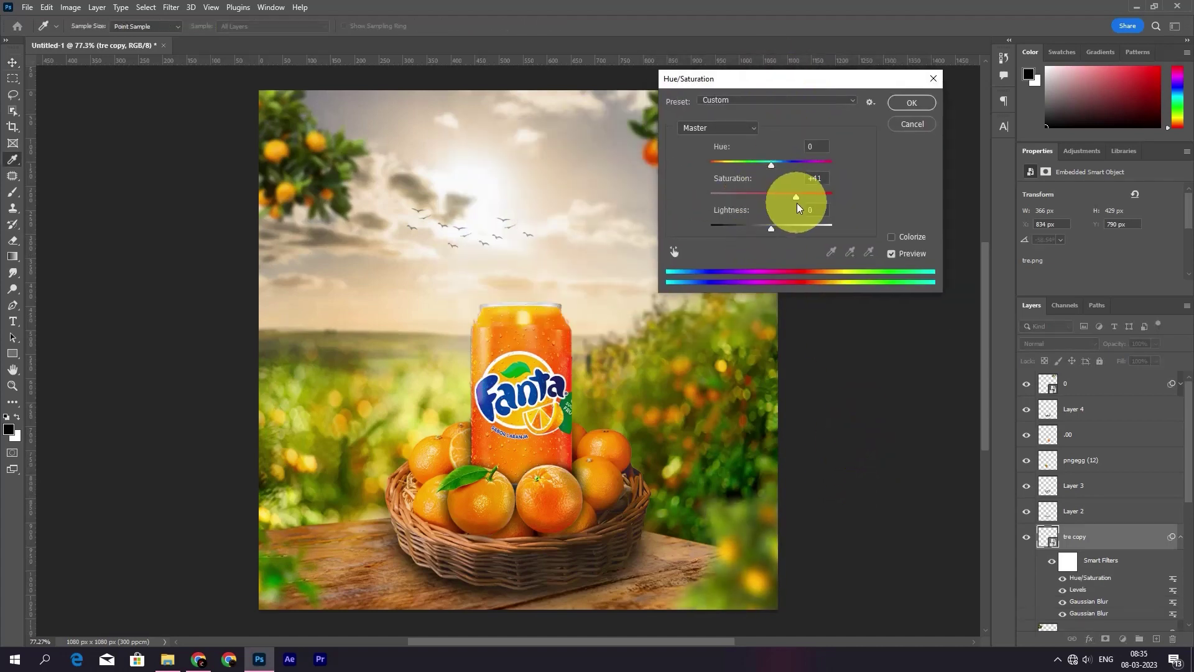
key("Return")
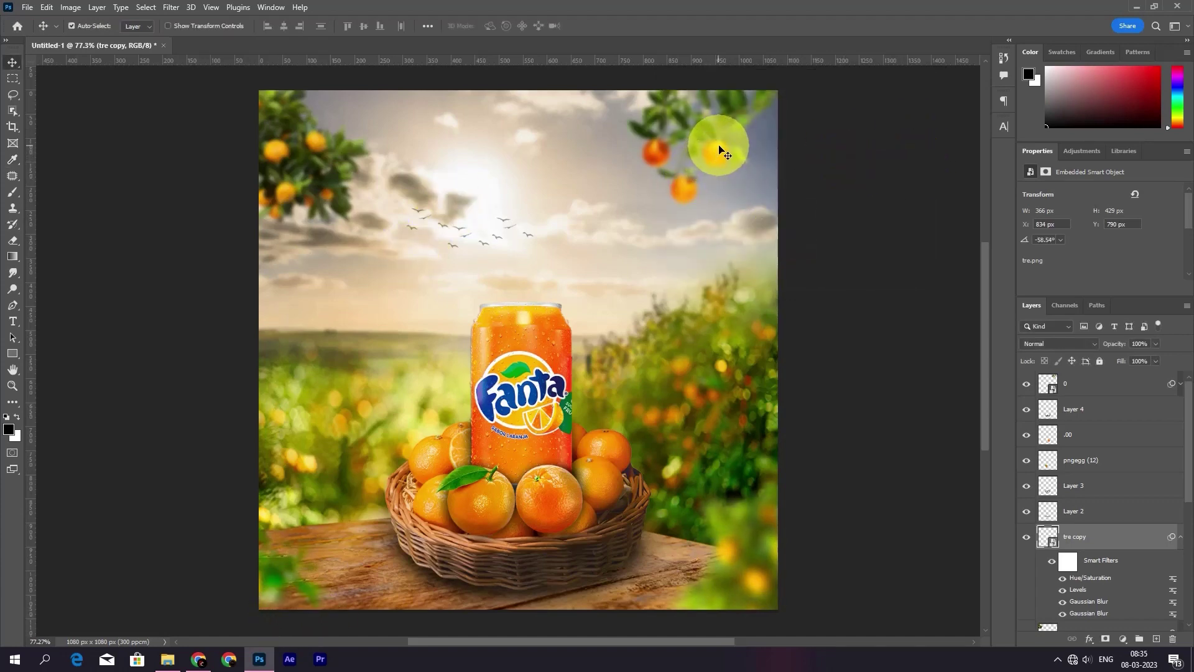
Alt-drag a copy of the 'tre' branch down to the bottom-left corner
left_click(299, 170)
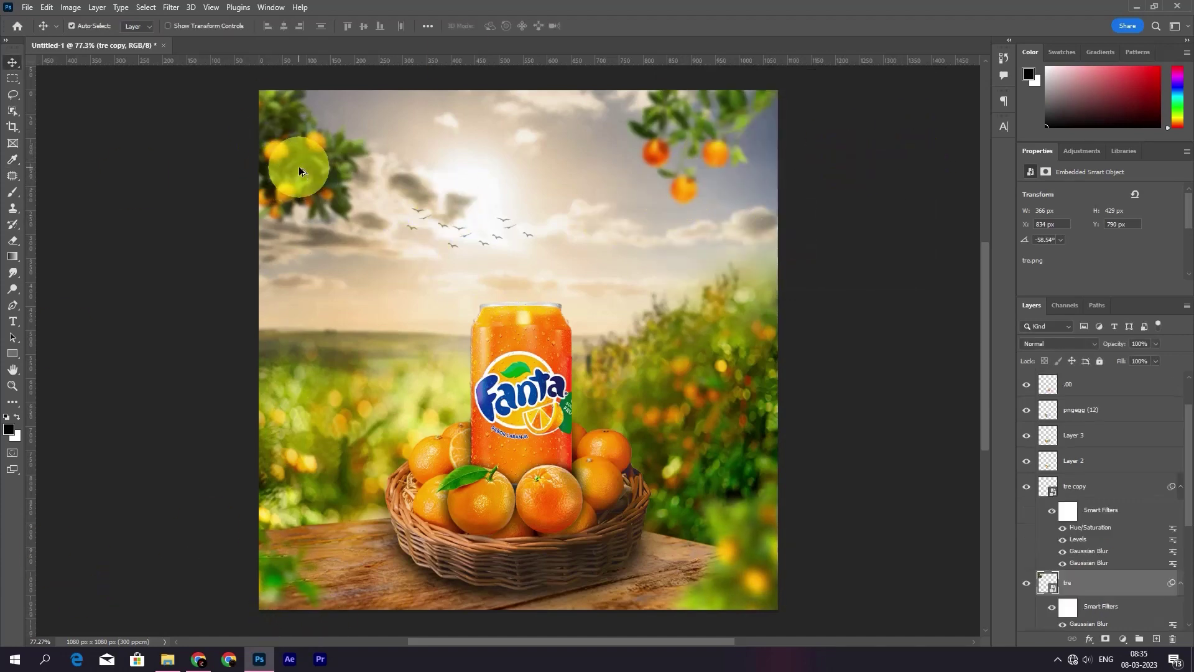
left_click_drag(299, 170, 300, 595)
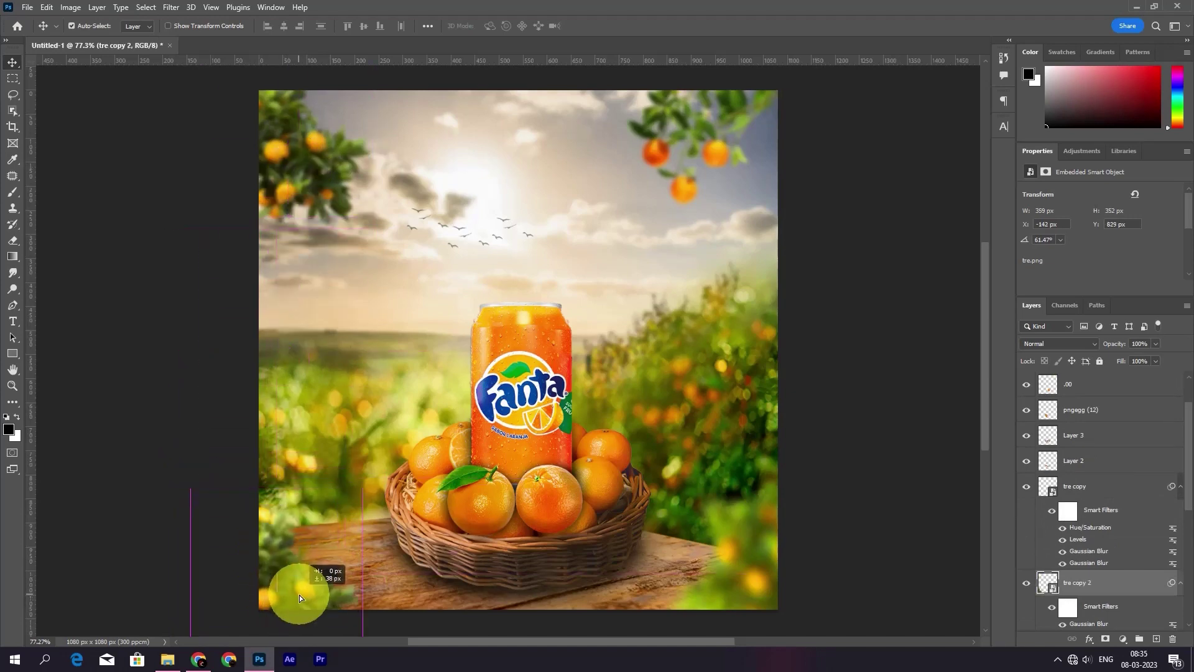
left_click(1177, 486)
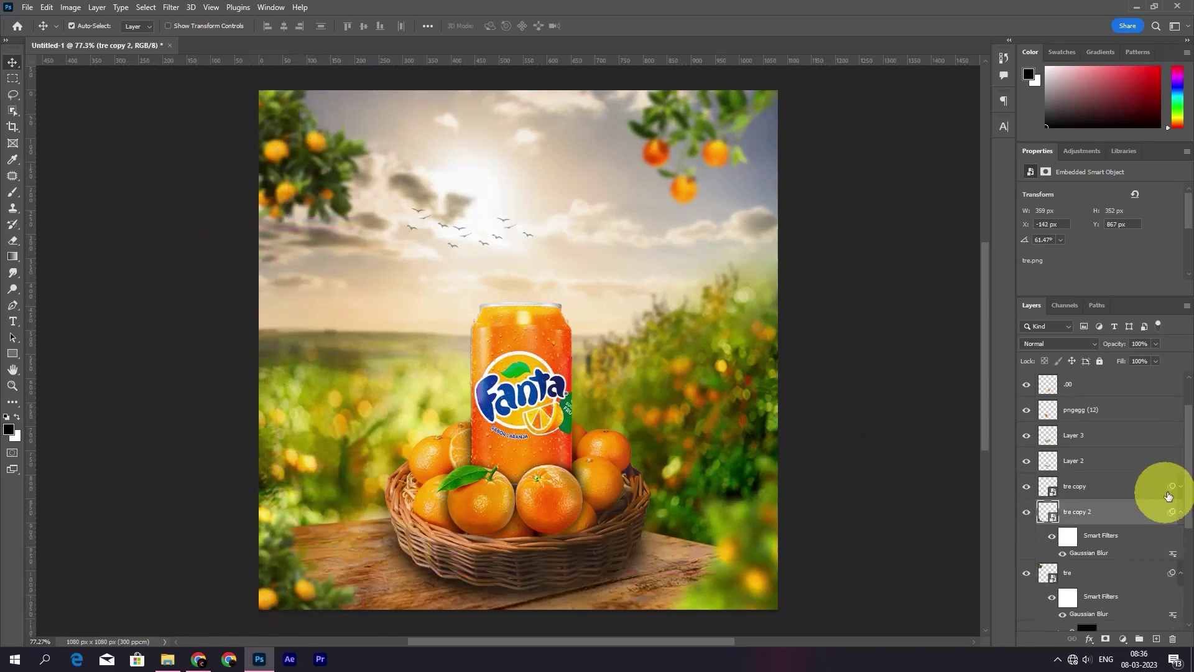
Give the new bottom-left branch Hue/Saturation +18 and Levels midtone 1.24
key("ctrl+u")
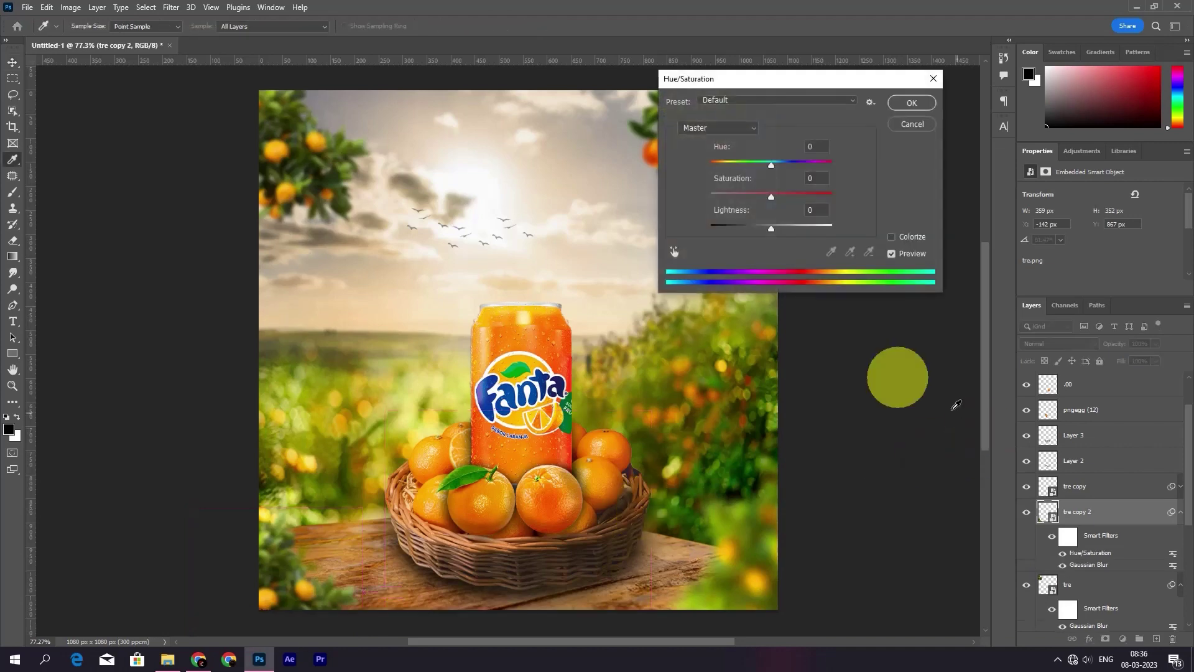
left_click_drag(772, 196, 787, 198)
left_click(910, 103)
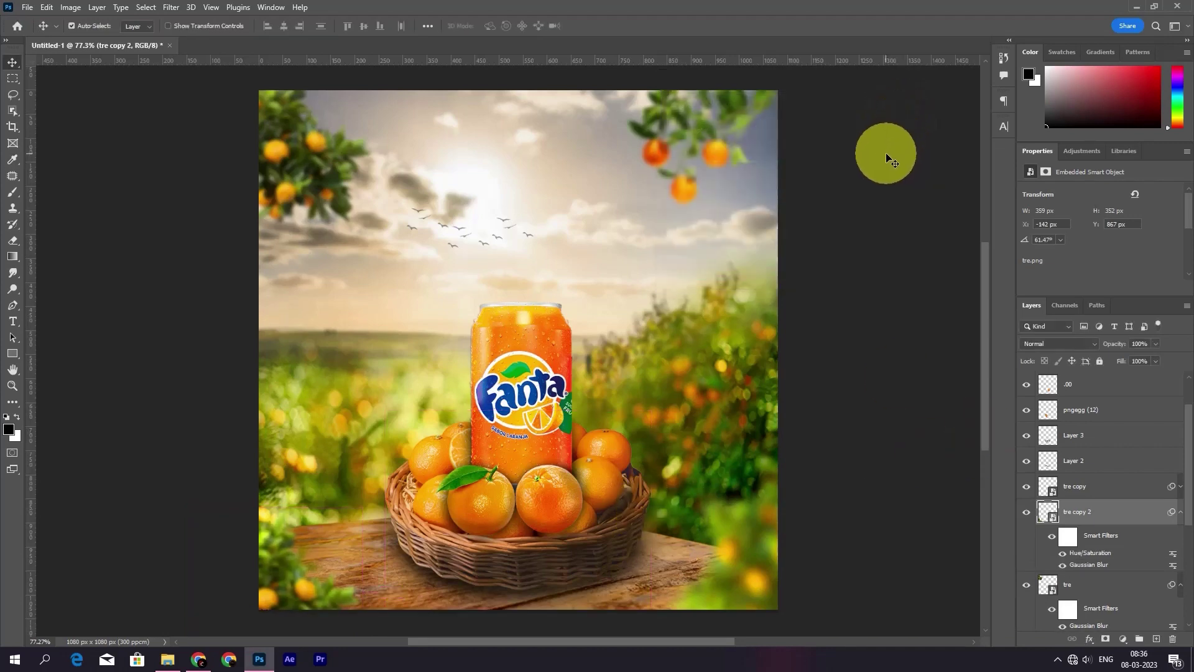
key("ctrl+l")
left_click_drag(792, 244, 782, 245)
key("Return")
Darken the bottom-right 'tre copy' branch by lowering its Levels output white
key("v")
left_click(758, 558)
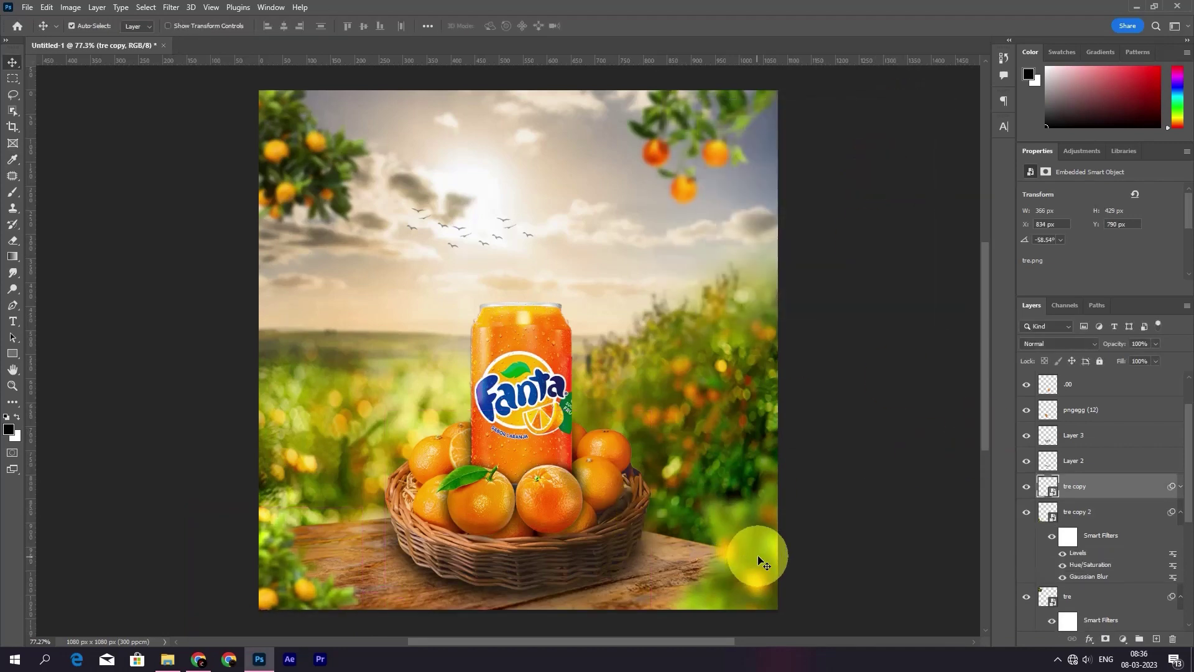
key("ctrl+l")
left_click_drag(872, 298, 869, 297)
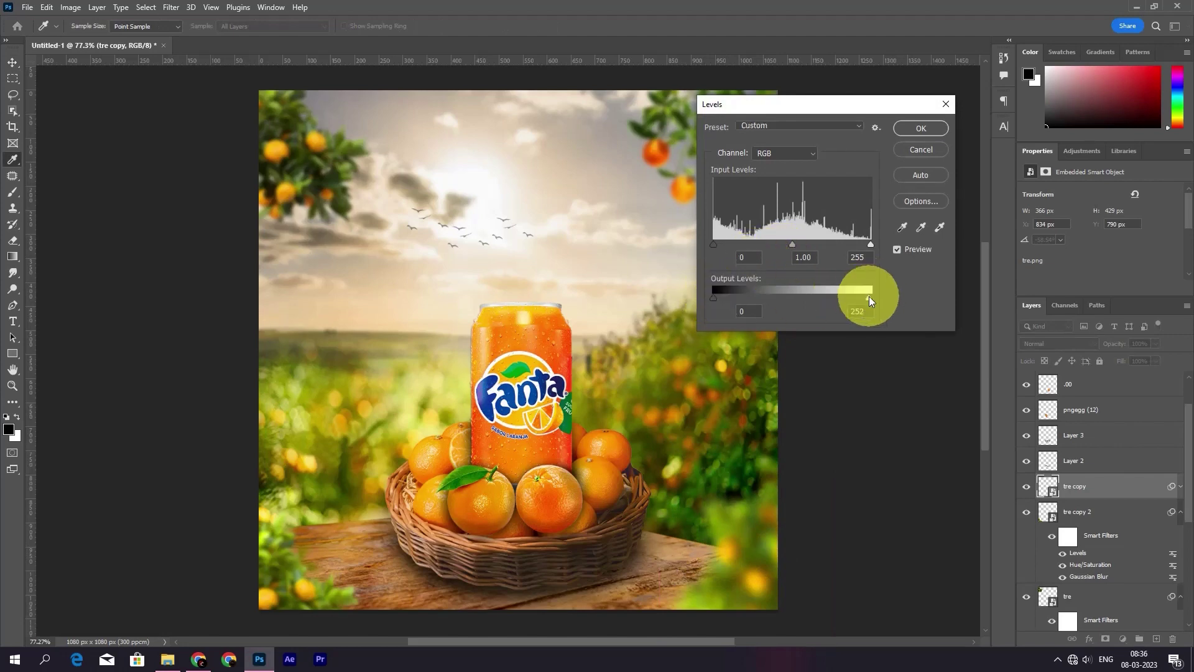
key("Return")
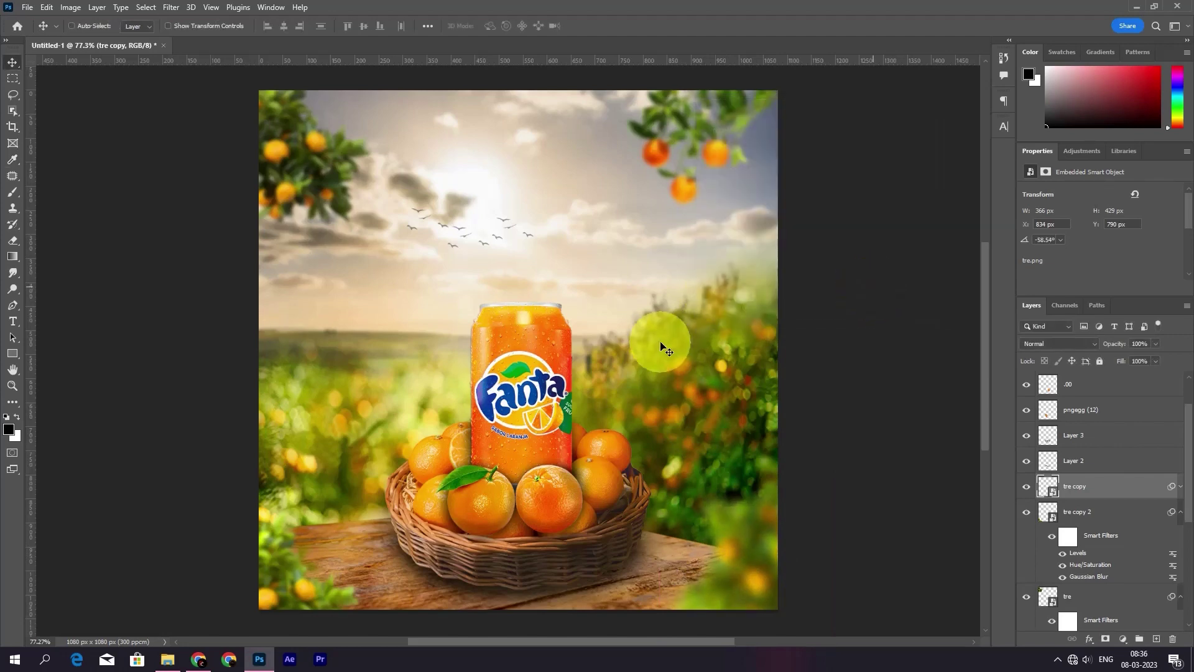
left_click(1180, 512)
left_click(1182, 535)
scroll(1113, 440, "up", 2)
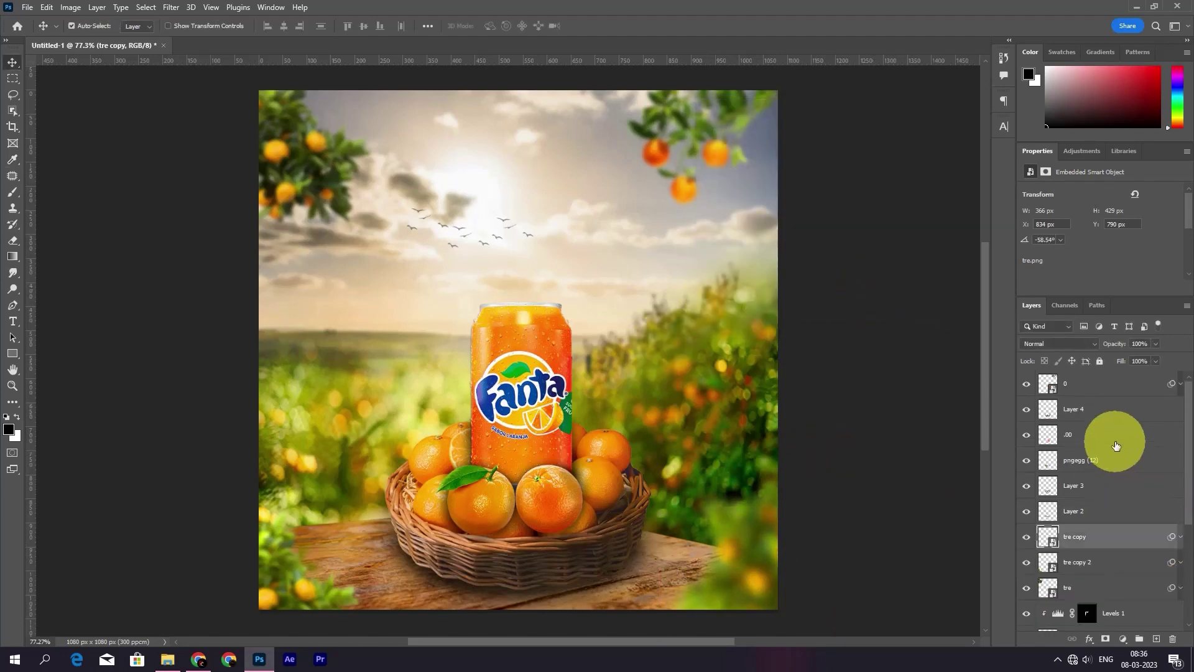
Brighten the midtones of the top-left 'tre' branch with Levels
left_click(1090, 385)
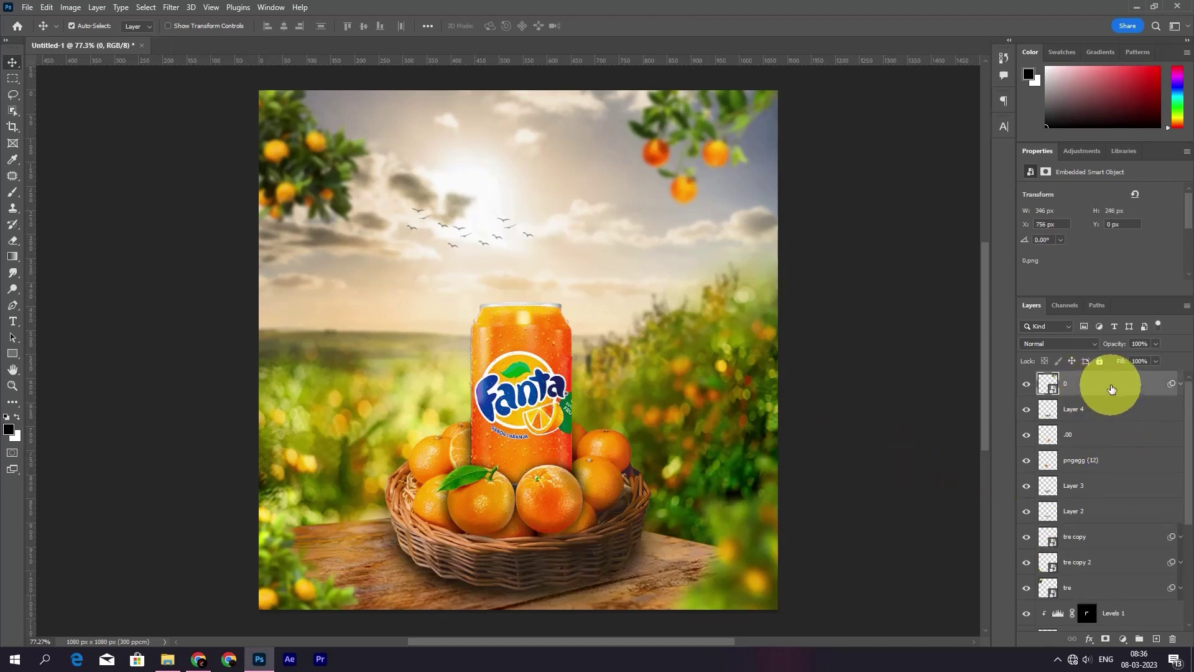
left_click(1157, 638)
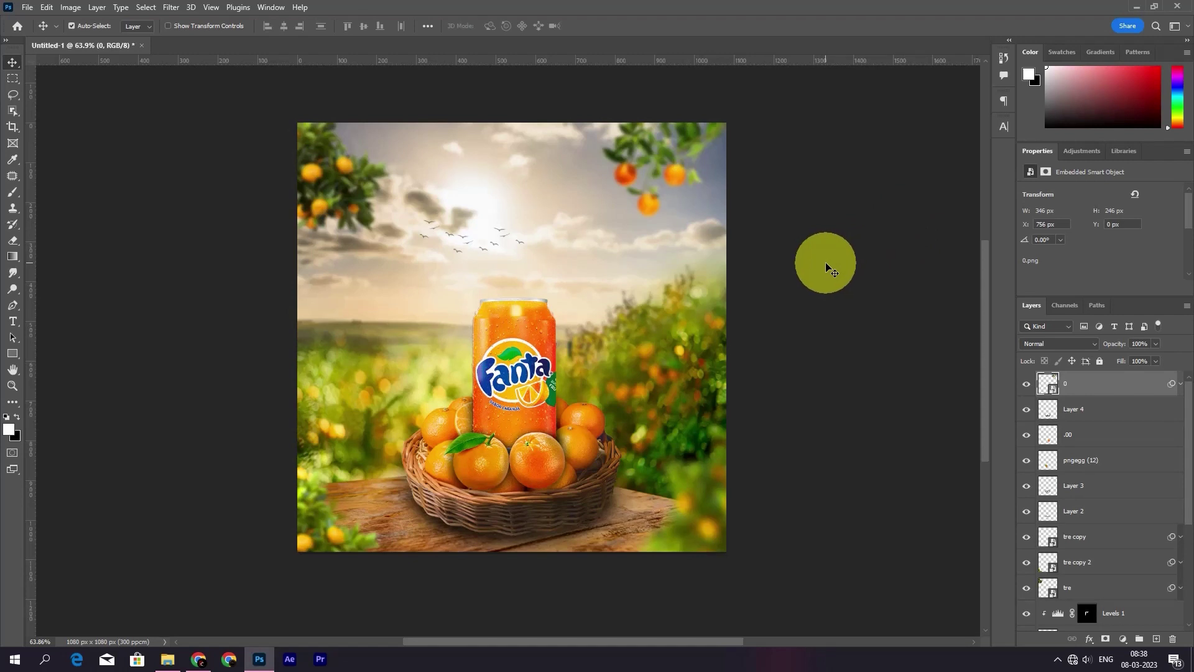
left_click(305, 192)
key("ctrl+l")
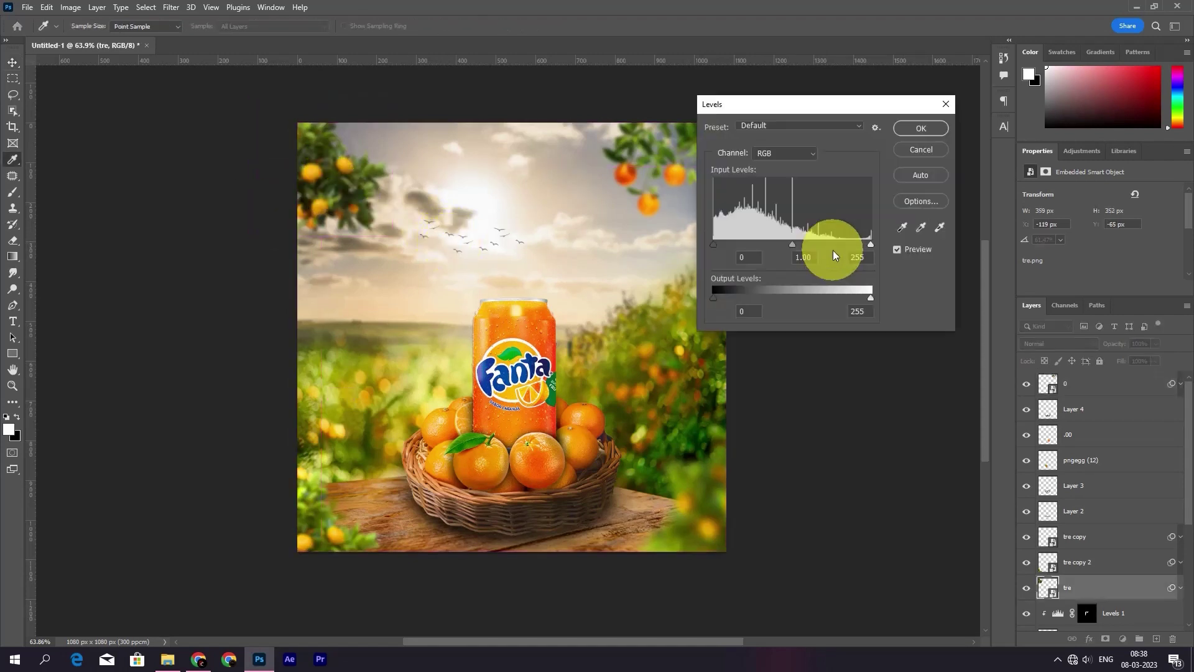
left_click_drag(784, 244, 778, 244)
key("Return")
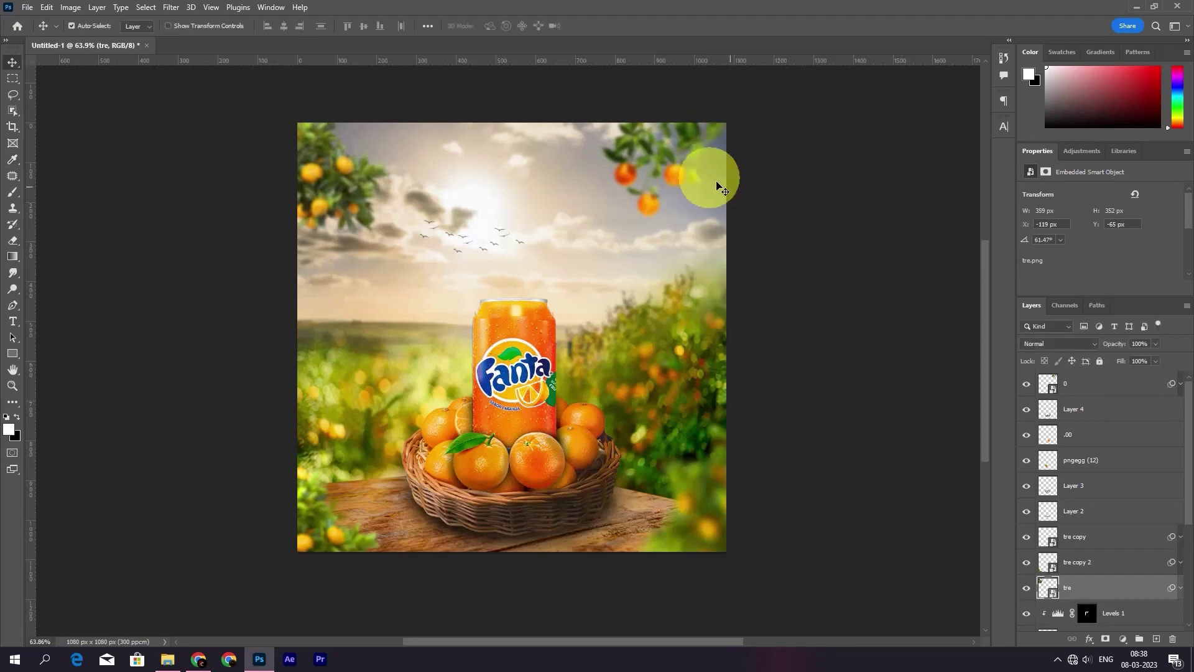
Apply a Levels pass to the top-right orange branch
left_click(699, 181)
key("ctrl+l")
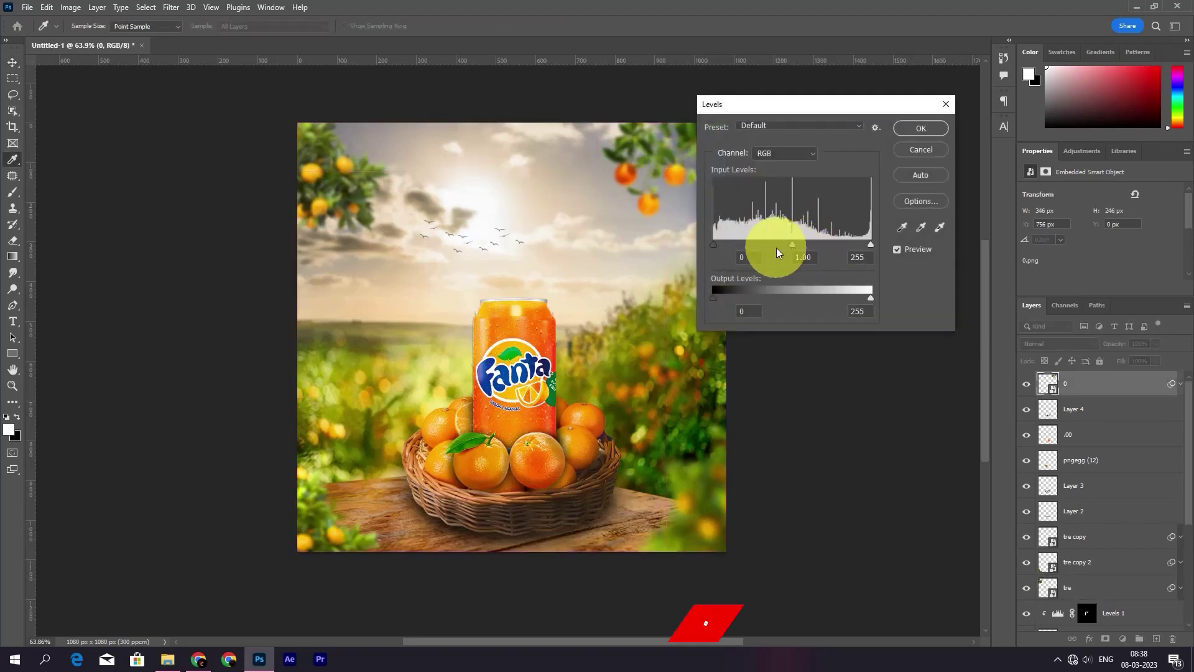
key("Return")
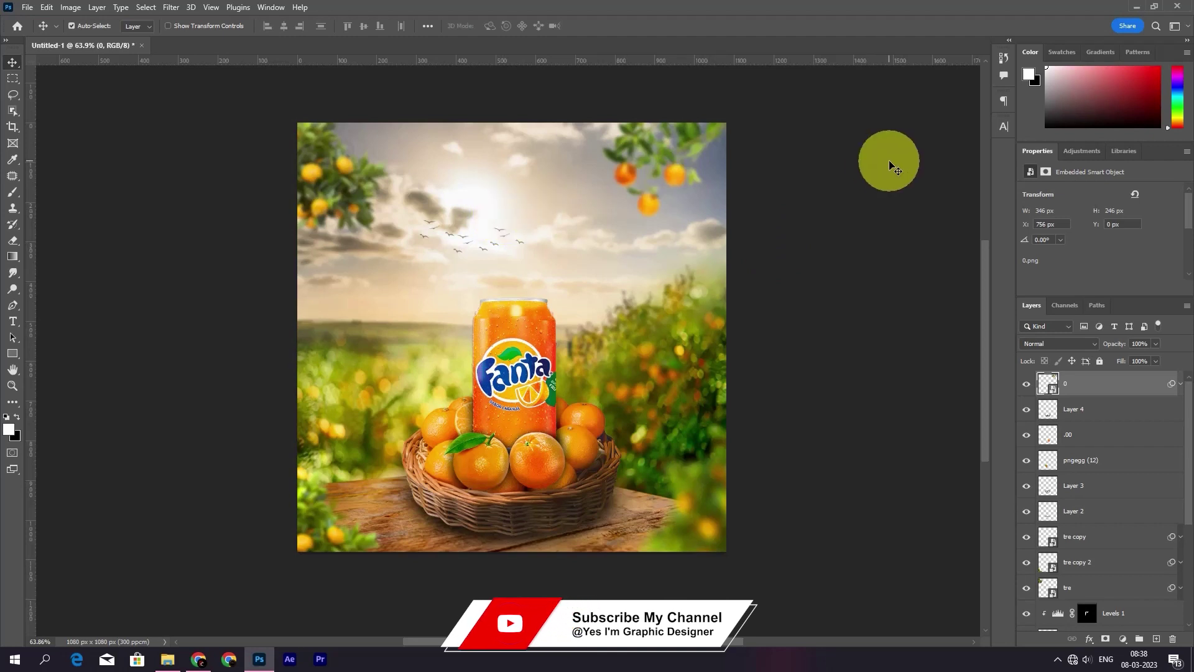
scroll(1140, 452, "down", 3)
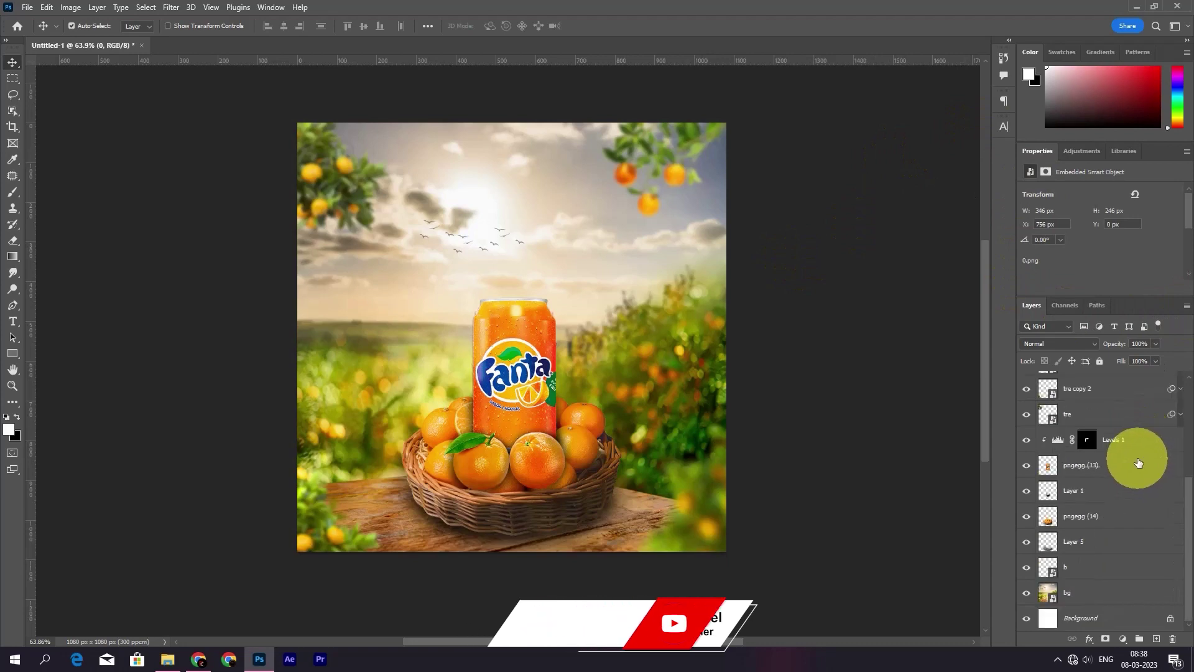
scroll(1138, 462, "up", 5)
Add a Hue/Saturation adjustment layer and lower its Master saturation slightly
left_click(1122, 639)
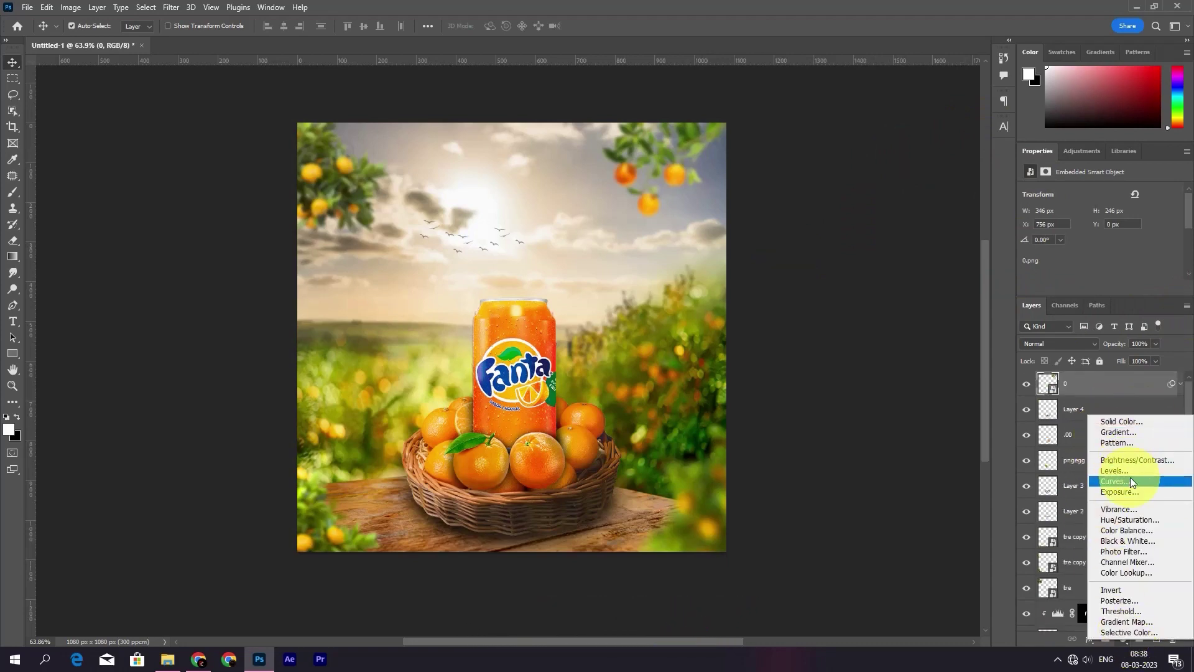
left_click(1123, 519)
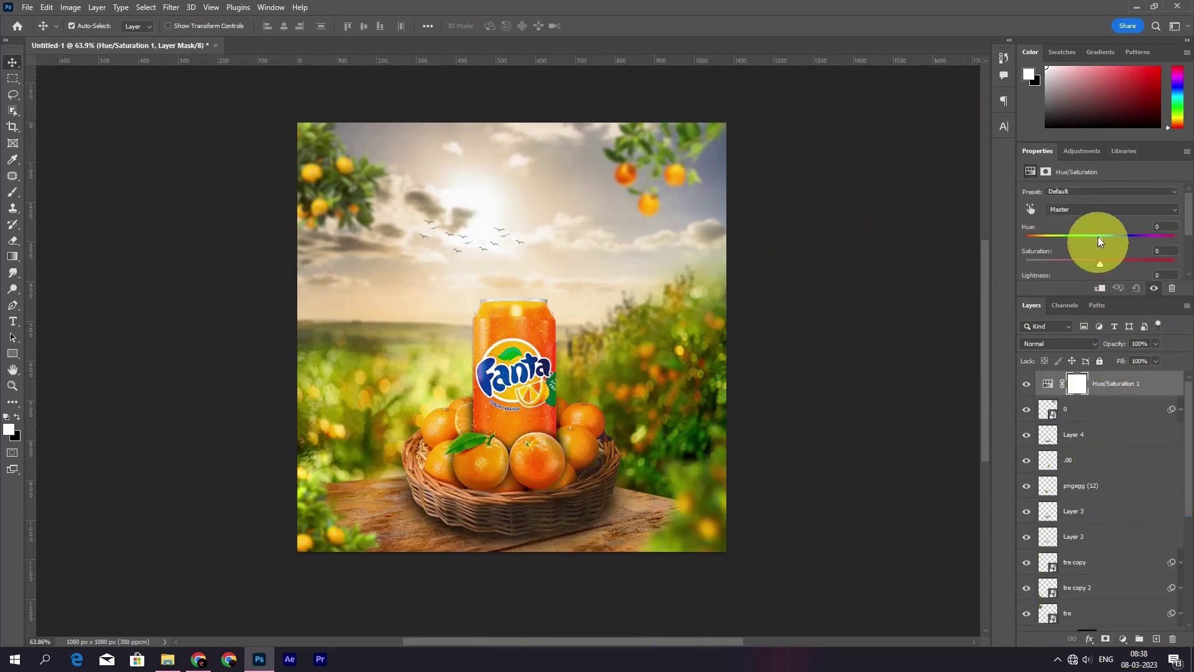
scroll(1181, 238, "down", 2)
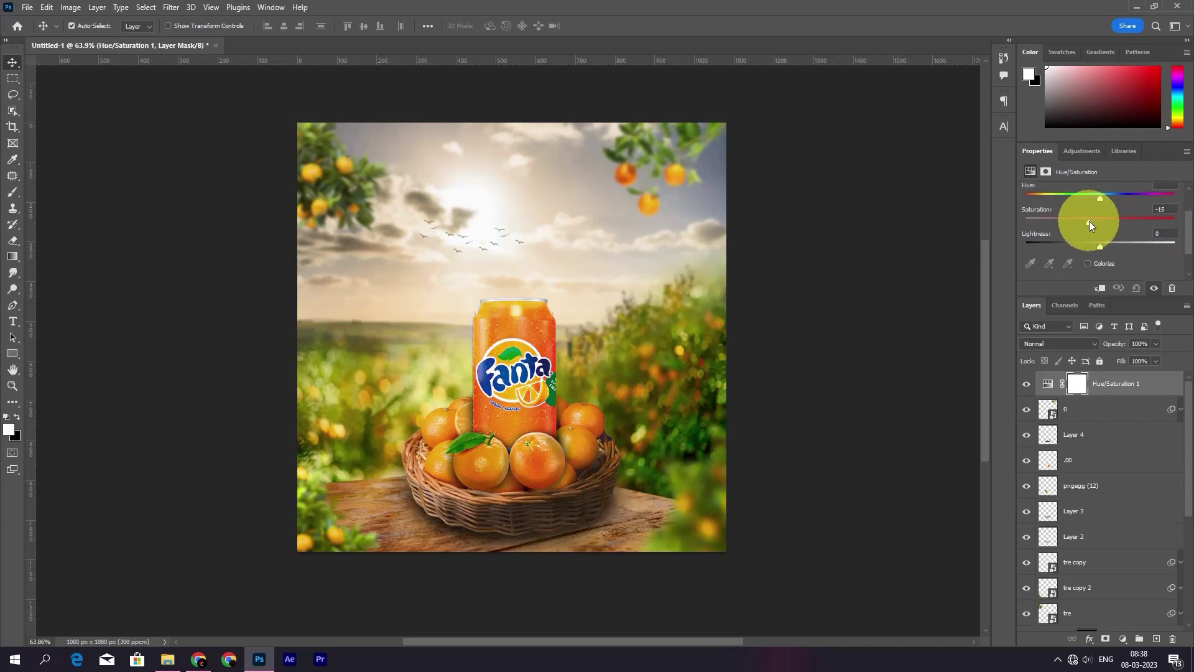
left_click_drag(1090, 222, 1093, 211)
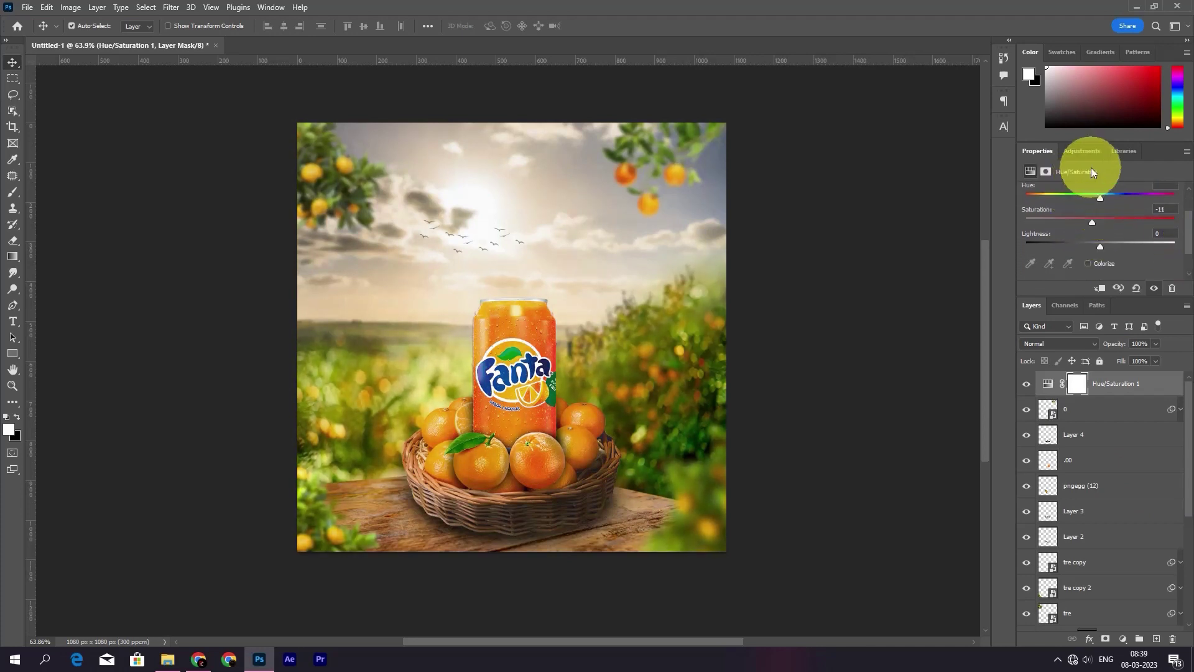
Lower the Yellows and Cyans saturation, also visiting the Reds and Greens ranges
left_click(1074, 192)
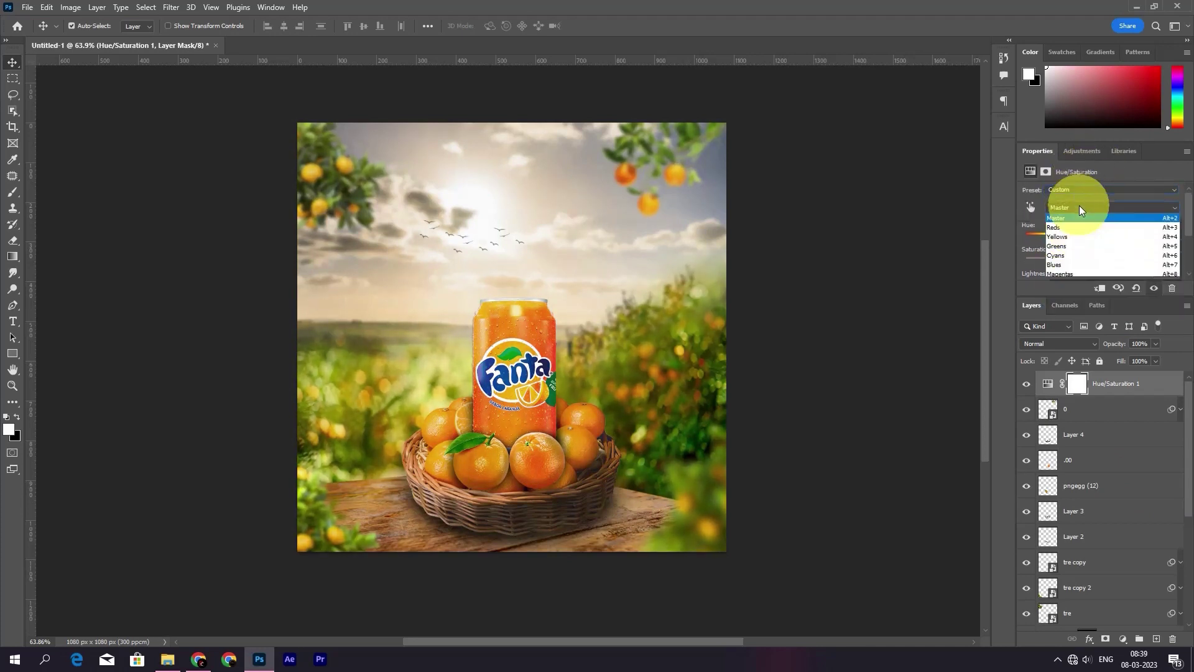
left_click(1068, 227)
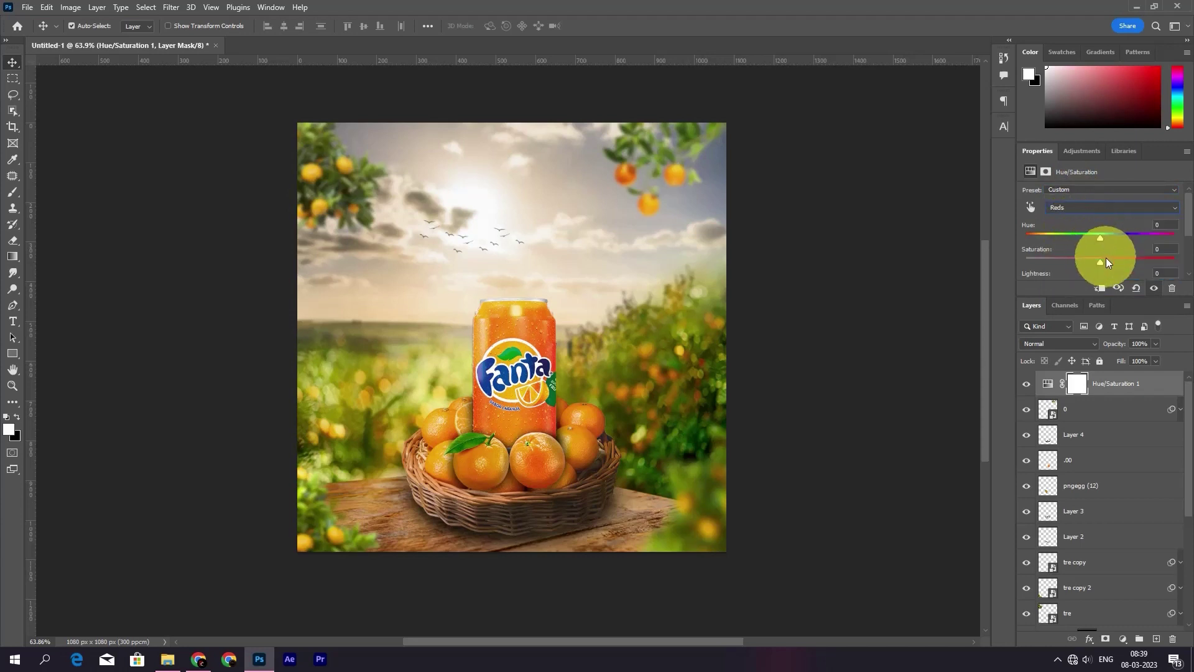
left_click(1091, 208)
left_click(1077, 232)
left_click_drag(1104, 260, 1088, 260)
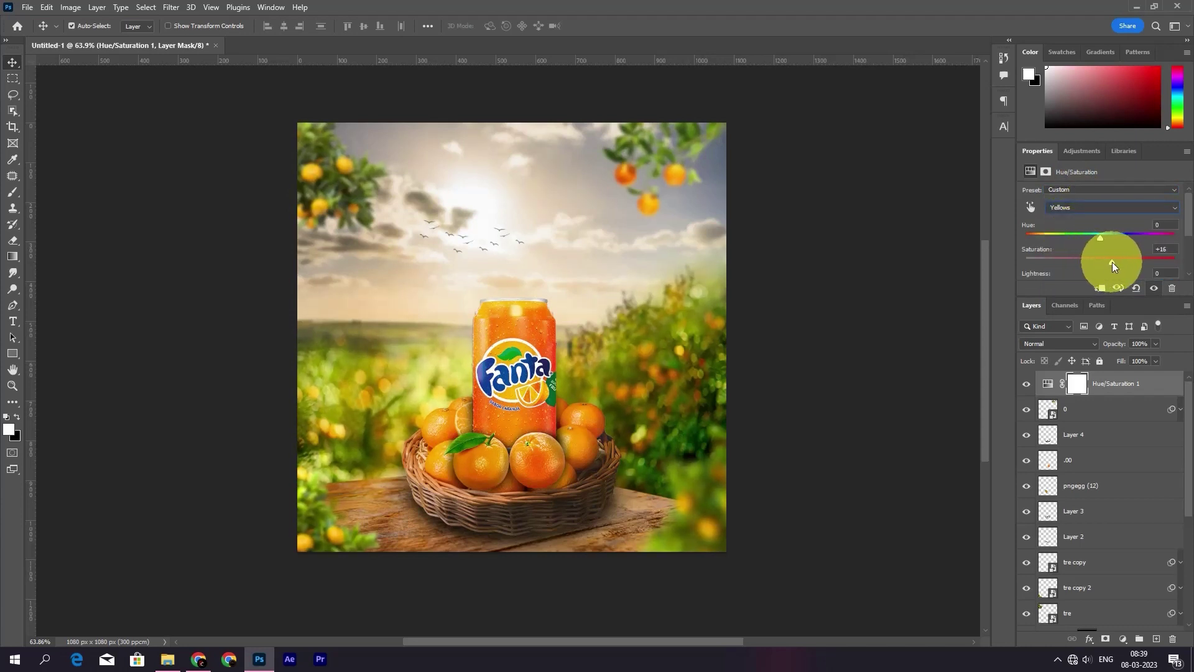
left_click(1076, 209)
left_click(1108, 258)
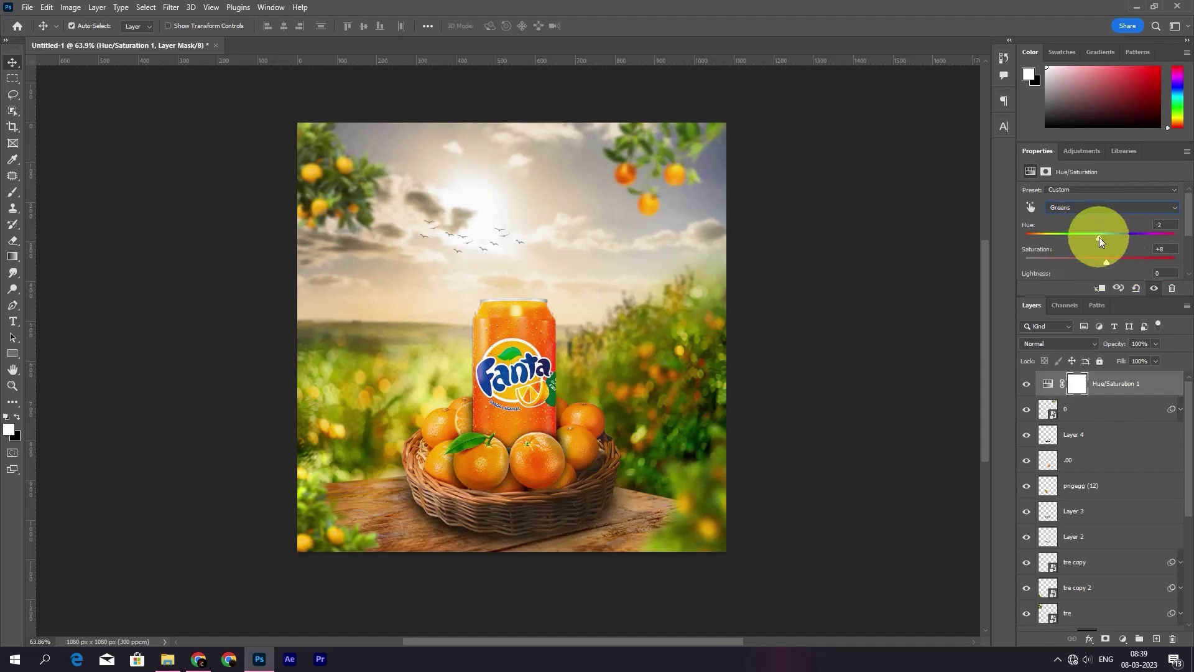
left_click(1086, 209)
left_click(1081, 258)
left_click_drag(1103, 260, 1098, 260)
Review the Blues and Magentas ranges, then add empty Layer 6 on top
left_click(1094, 208)
left_click(1101, 209)
left_click(1088, 256)
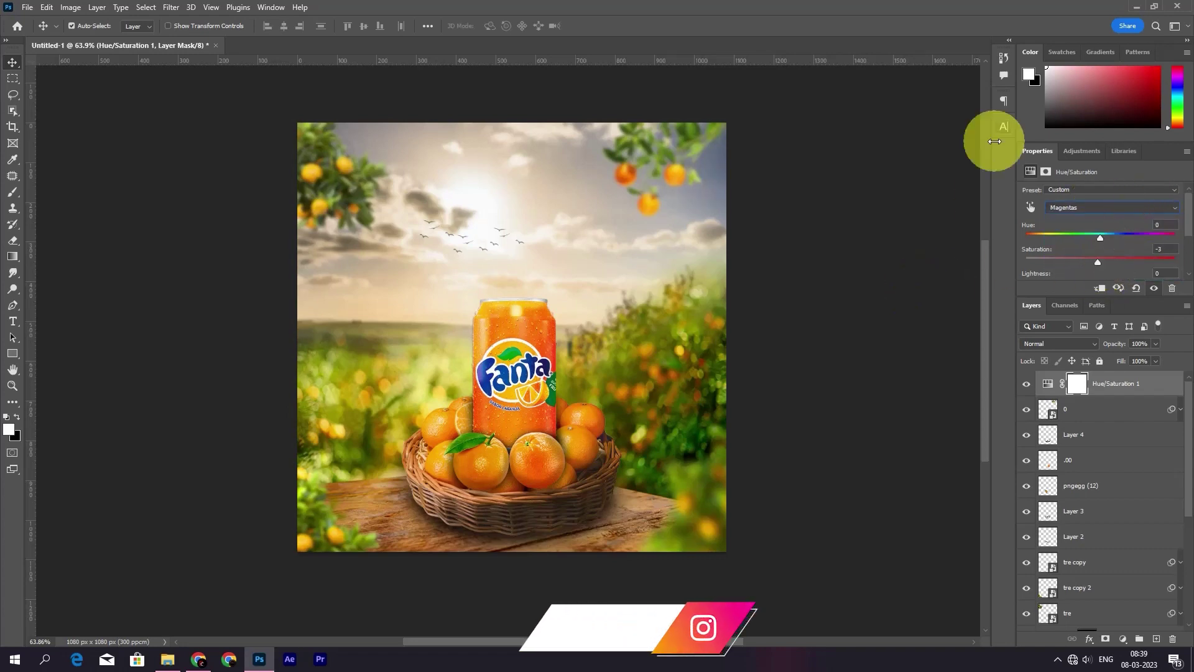
scroll(1127, 496, "down", 5)
scroll(1127, 496, "down", 1)
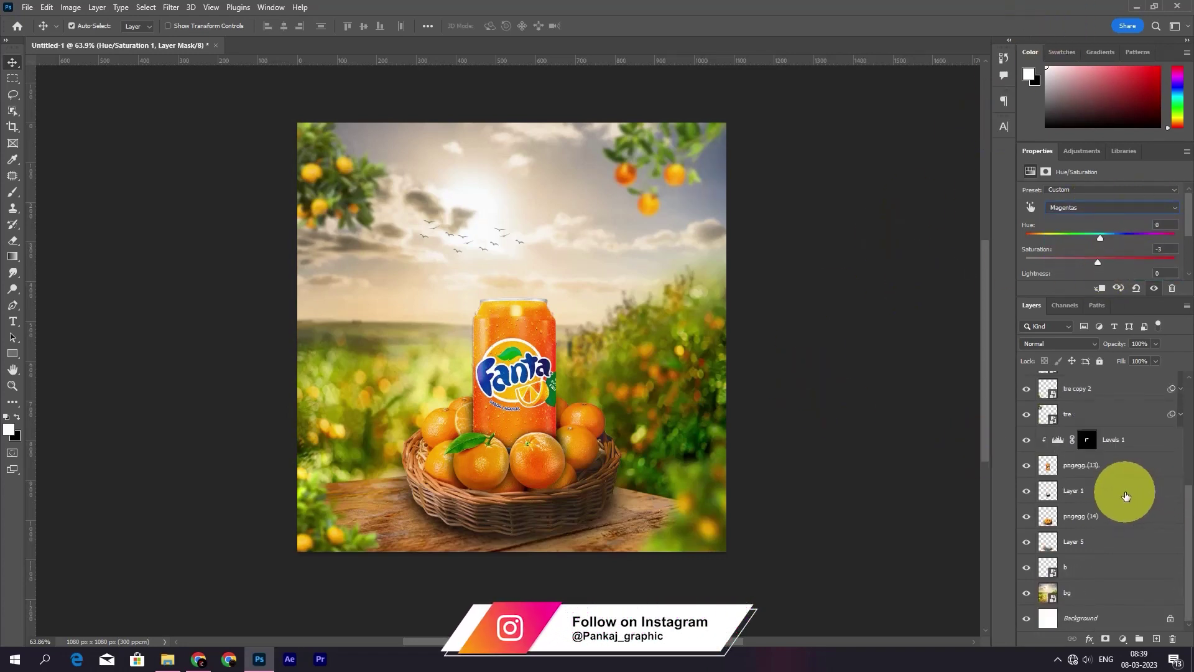
scroll(1113, 441, "up", 6)
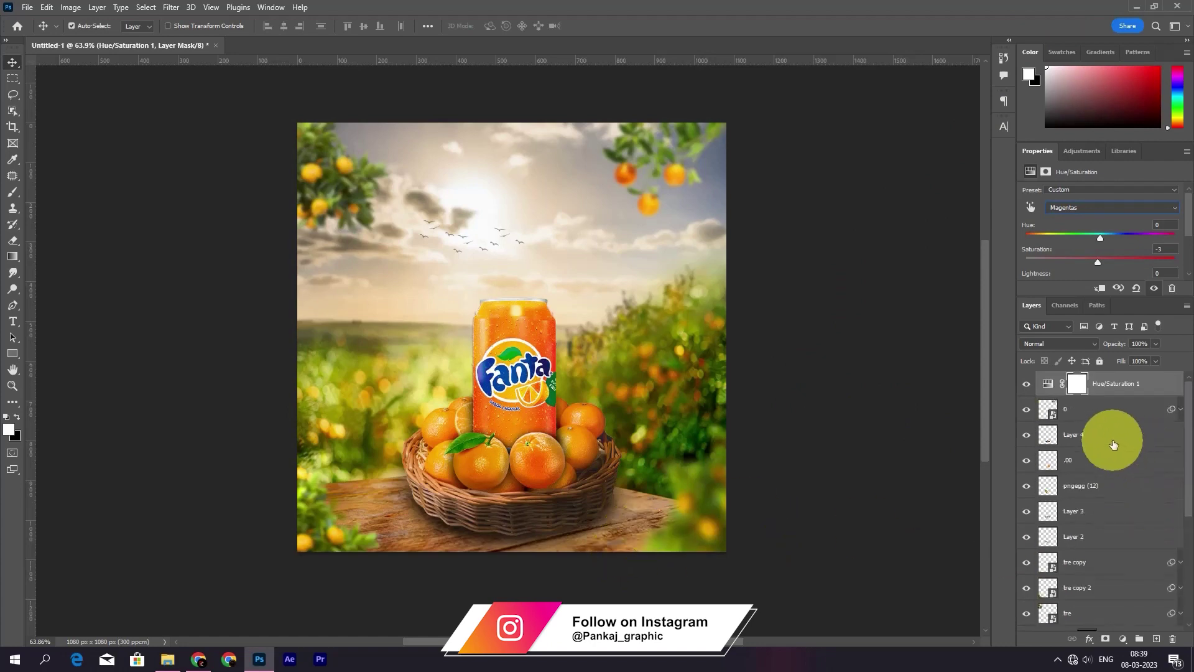
left_click(1155, 639)
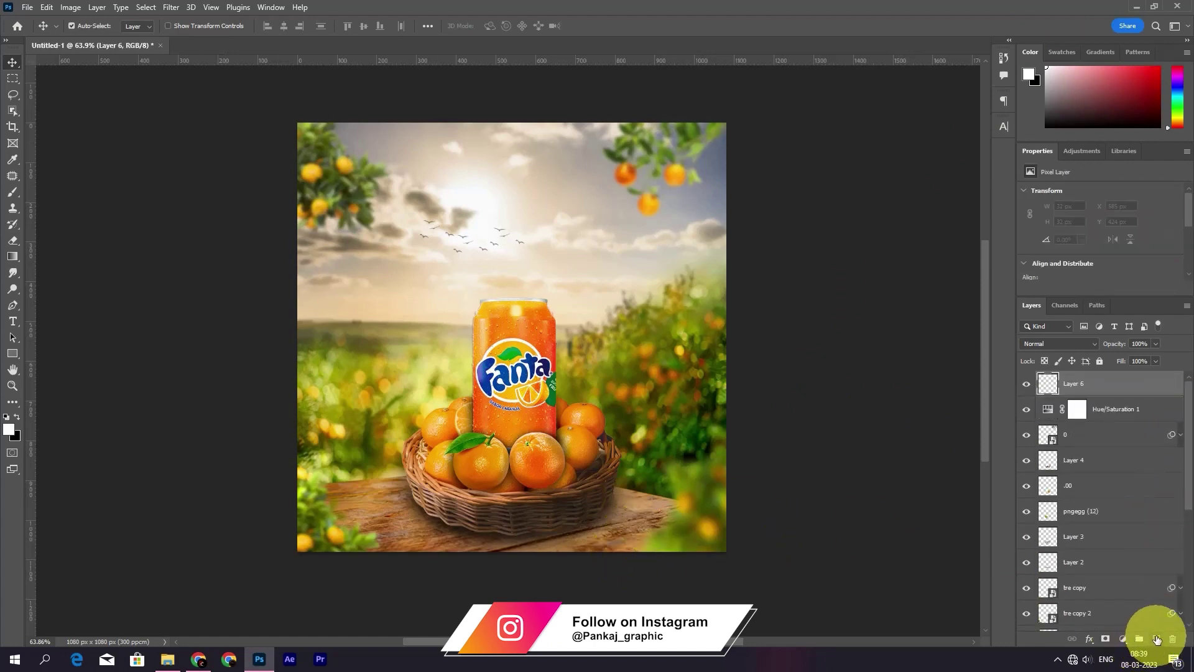
Set up a large black brush and set Layer 6 opacity to 29%
left_click(17, 418)
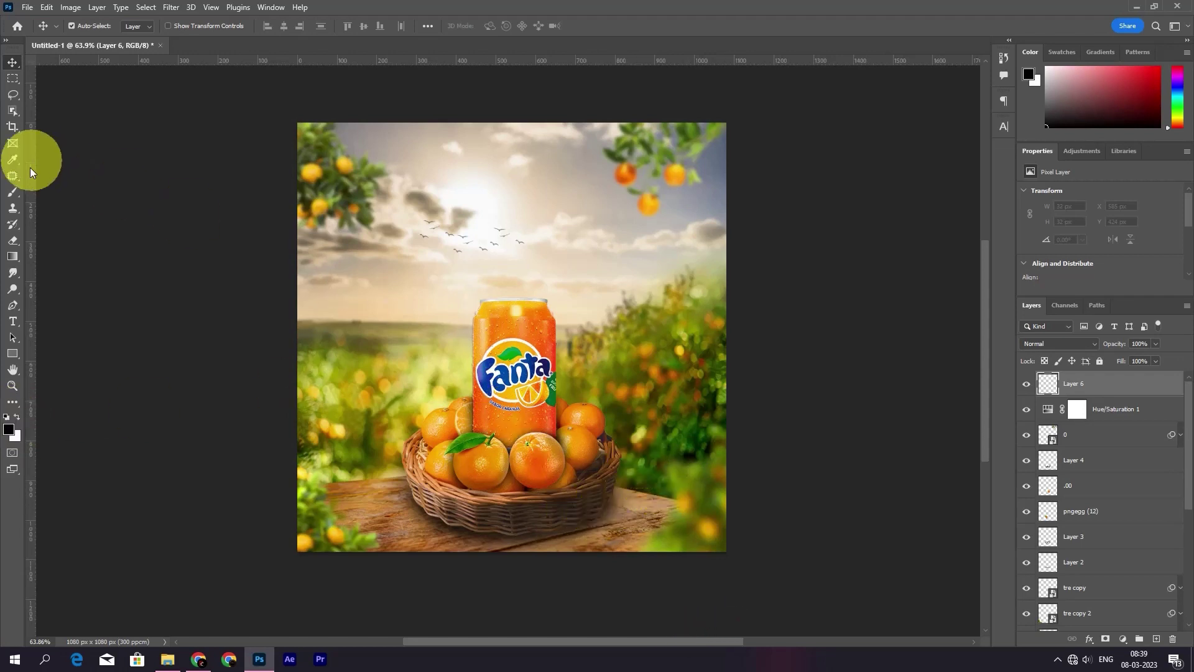
left_click(12, 191)
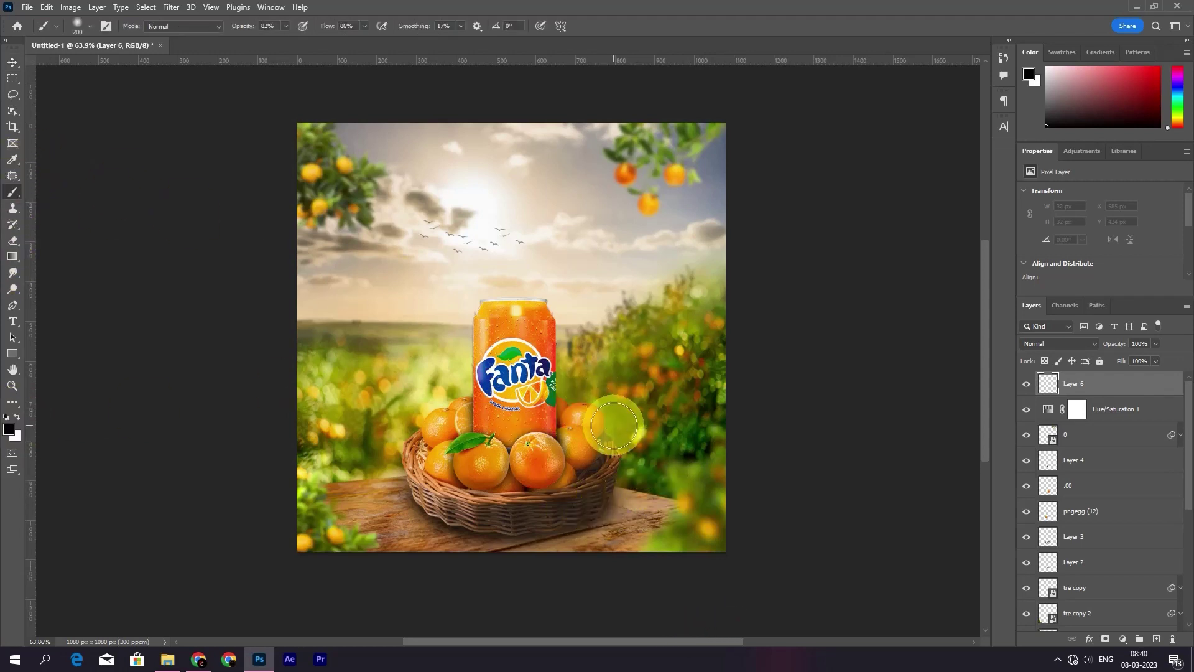
key("bracketright")
key("bracketright")
key("bracketright")
left_click(1082, 374)
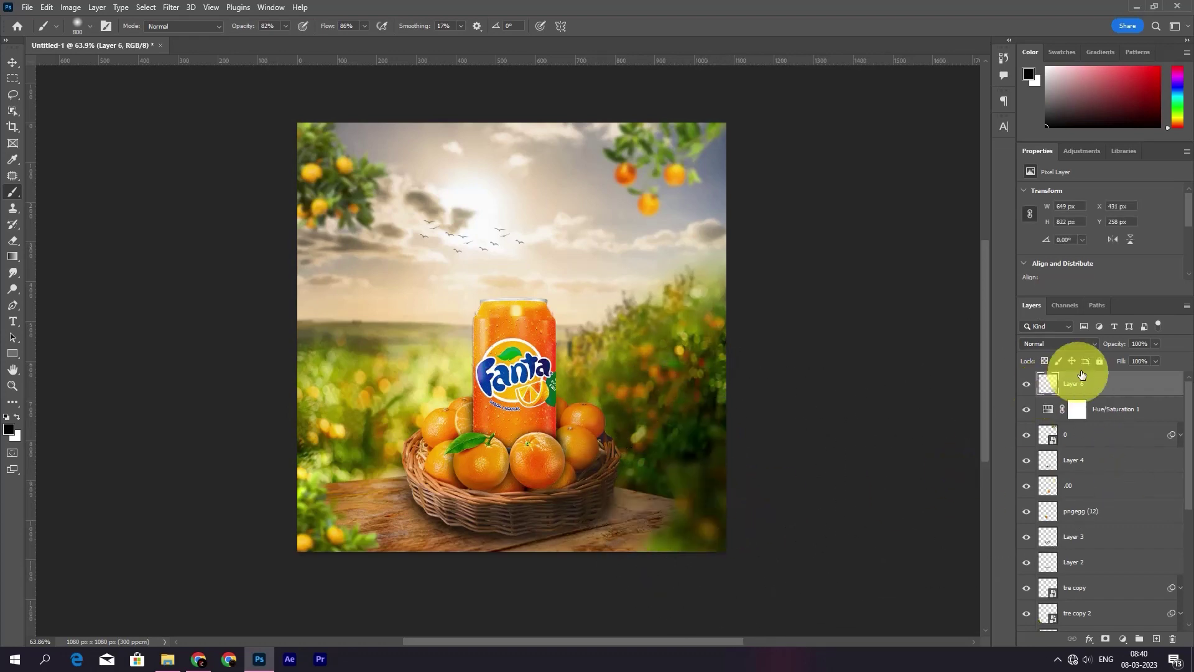
left_click_drag(1104, 346, 1073, 344)
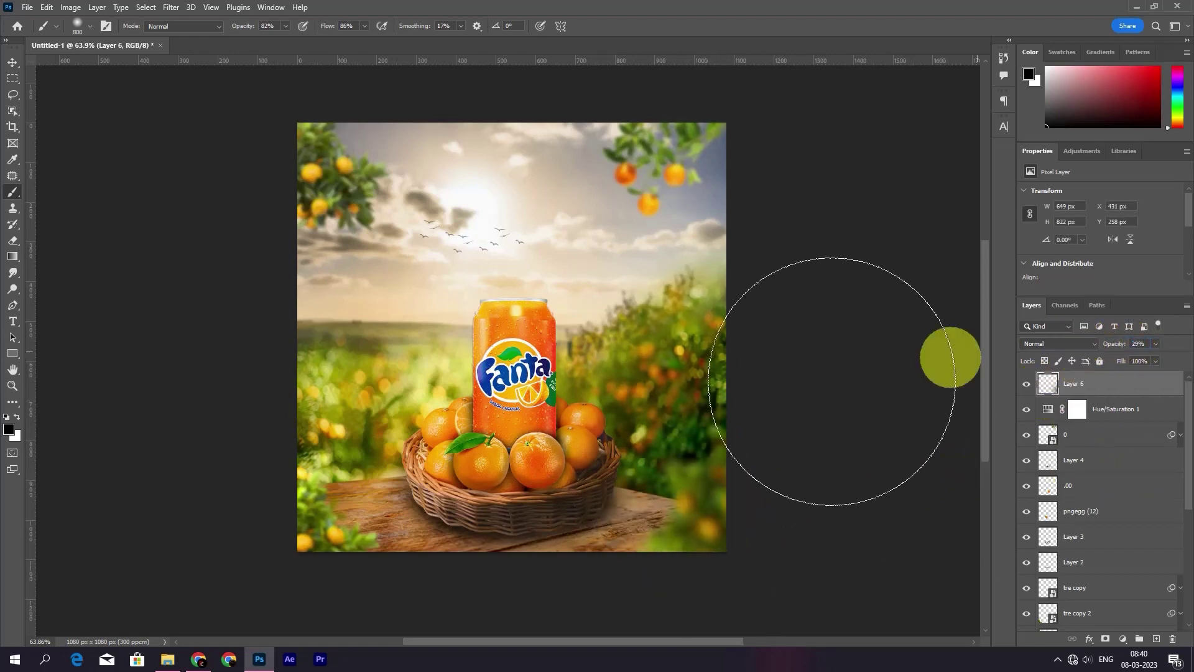
Paint soft black around the canvas edges, undoing the lower-left stroke
left_click_drag(721, 413, 640, 614)
left_click_drag(311, 647, 666, 573)
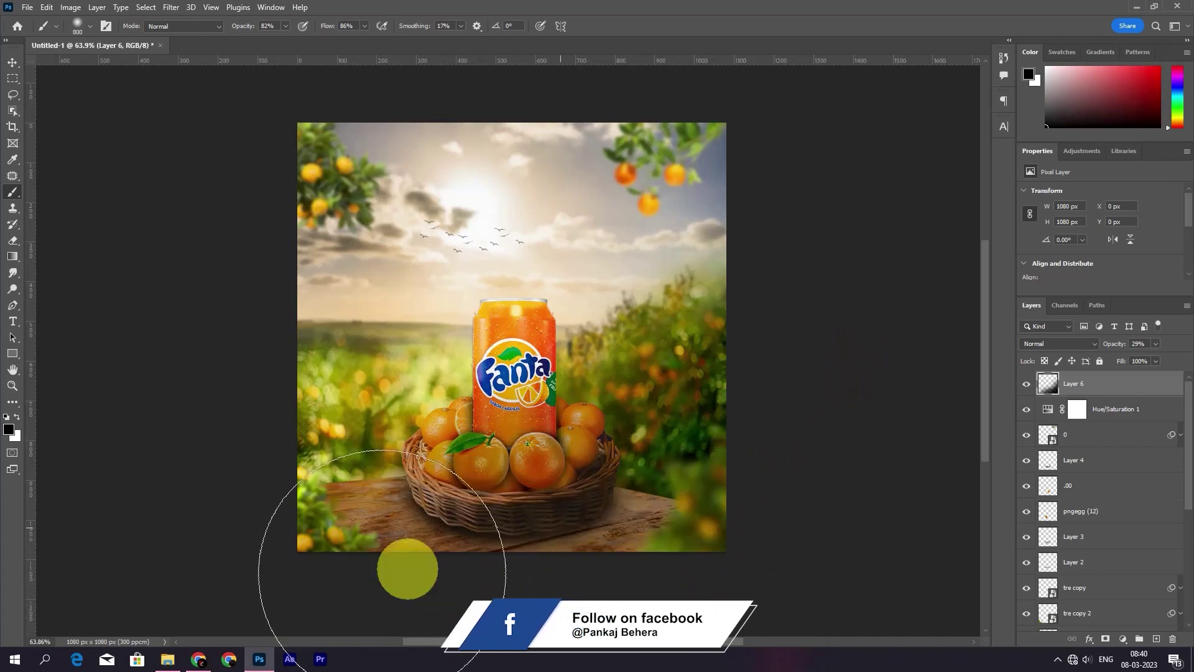
key("ctrl+z")
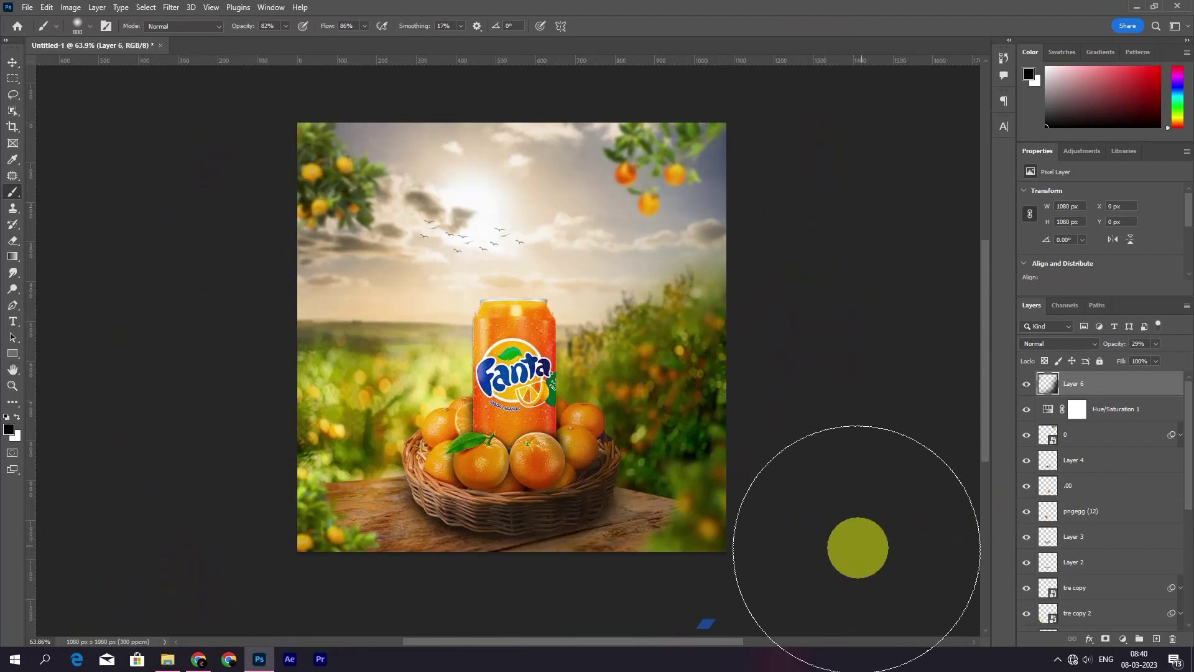
left_click(12, 62)
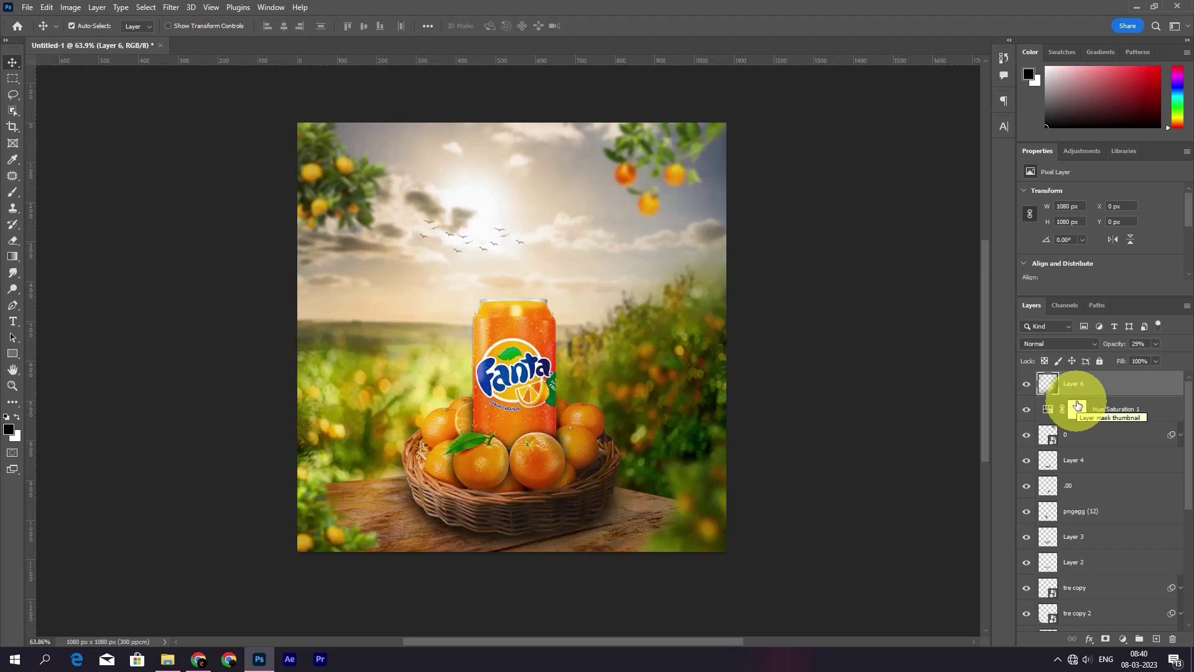
scroll(1100, 453, "down", 3)
scroll(1098, 457, "down", 2)
scroll(1097, 457, "up", 1)
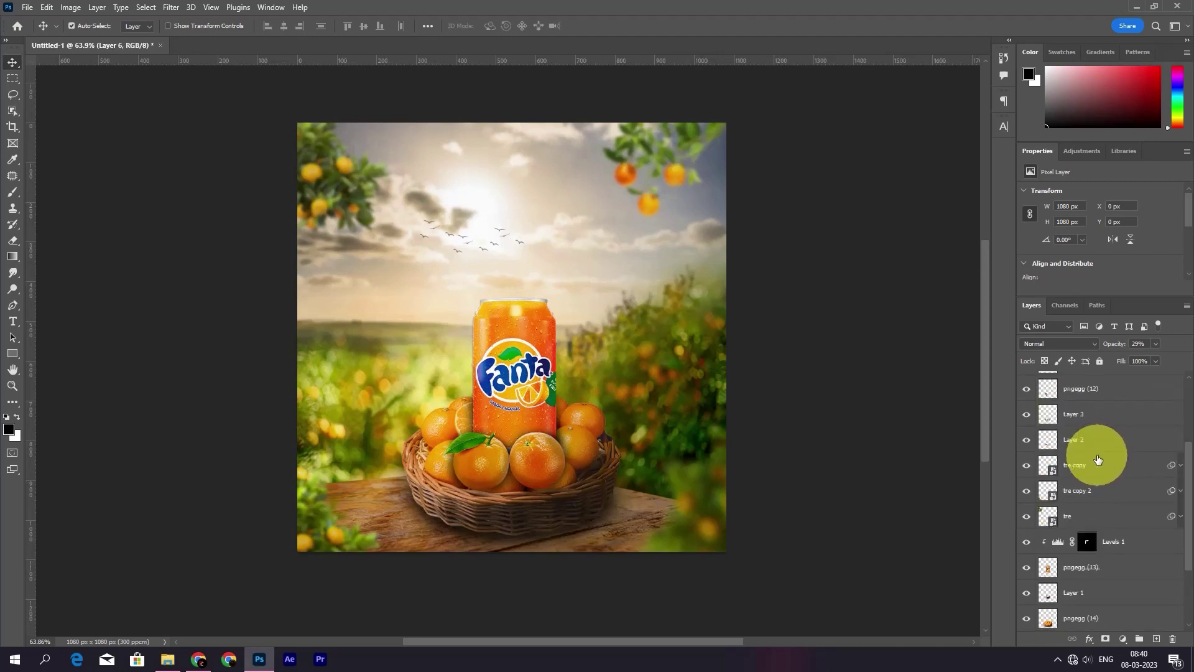
scroll(1097, 459, "up", 1)
scroll(1098, 459, "up", 3)
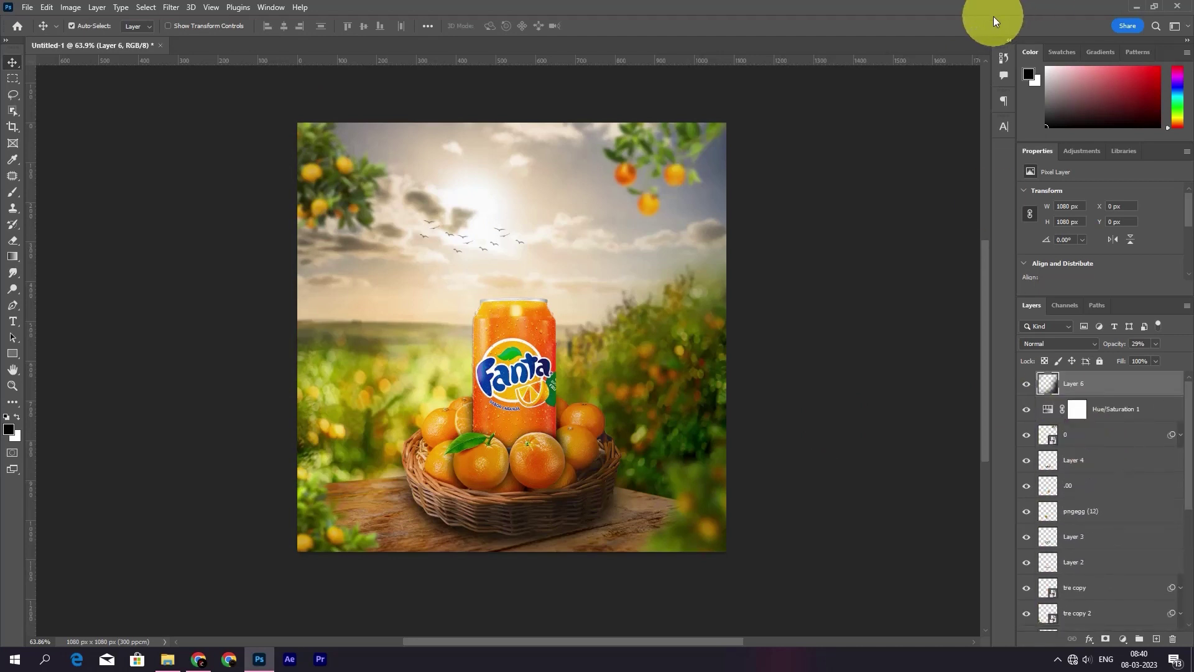